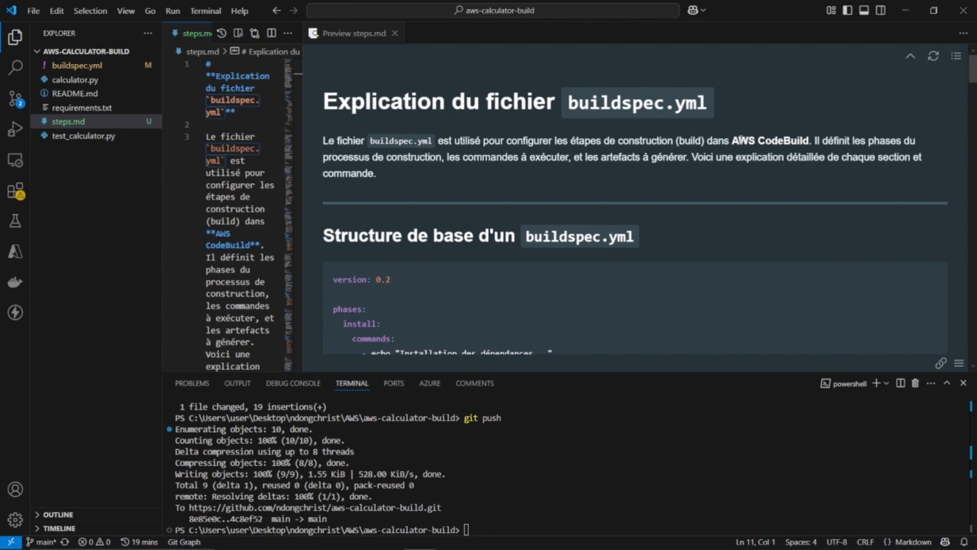
Review the basic buildspec.yml structure in the steps.md preview, highlighting the version, phases, install, build, post_build and artifacts entries
left_click(606, 119)
scroll(605, 119, "down", 3)
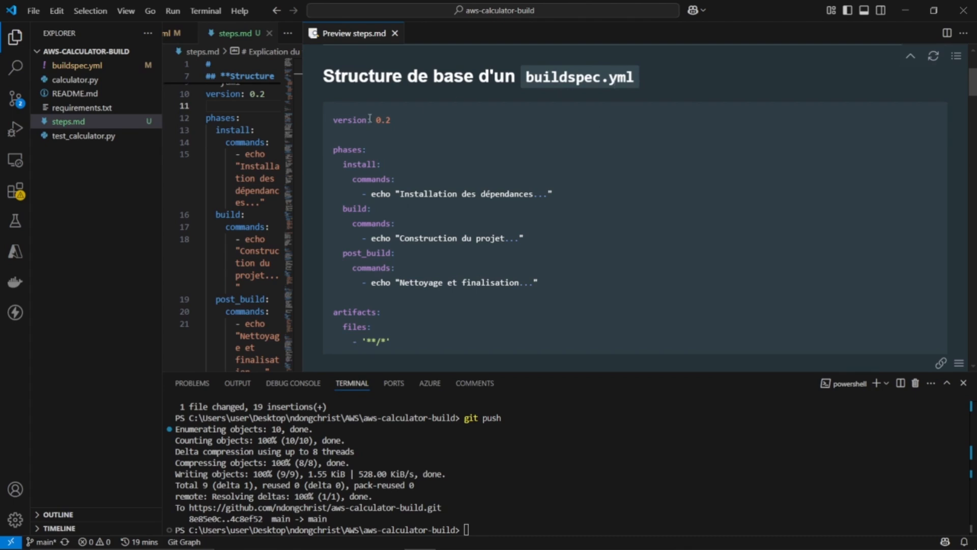
left_click_drag(399, 117, 327, 119)
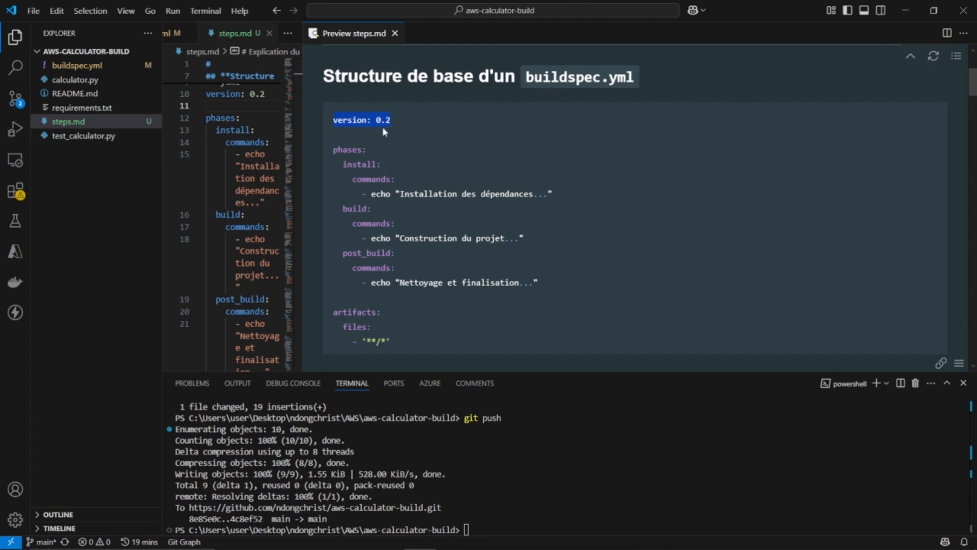
left_click(370, 149)
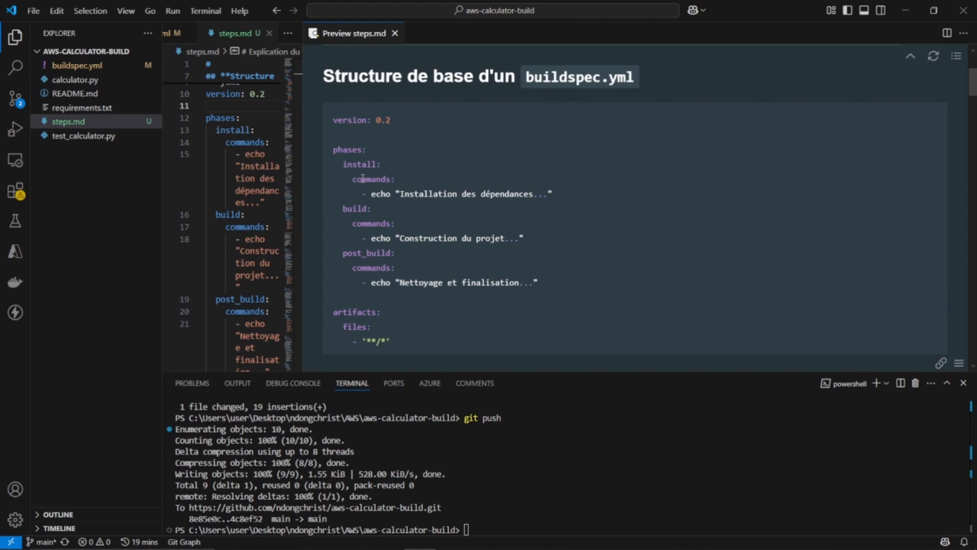
left_click_drag(340, 163, 395, 169)
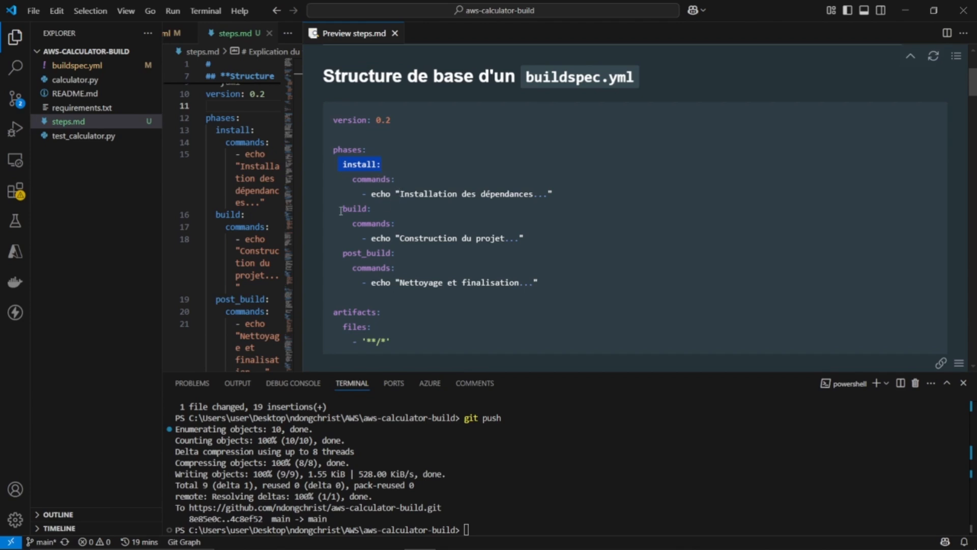
left_click_drag(342, 209, 503, 238)
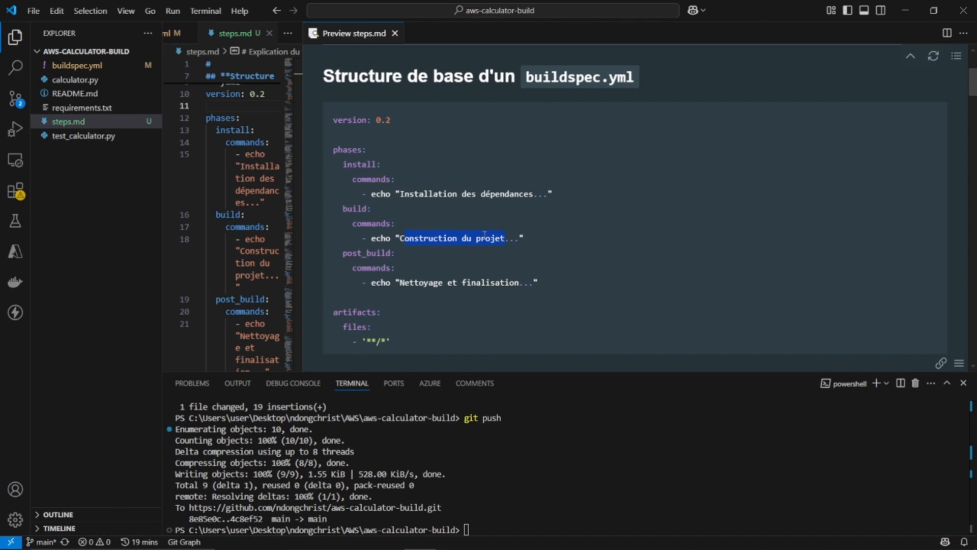
left_click_drag(348, 253, 528, 280)
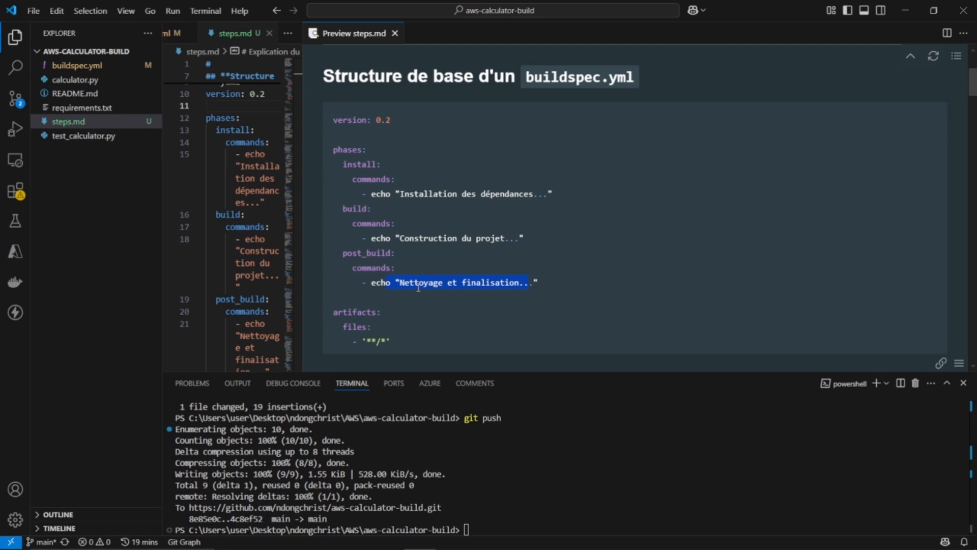
scroll(419, 288, "down", 2)
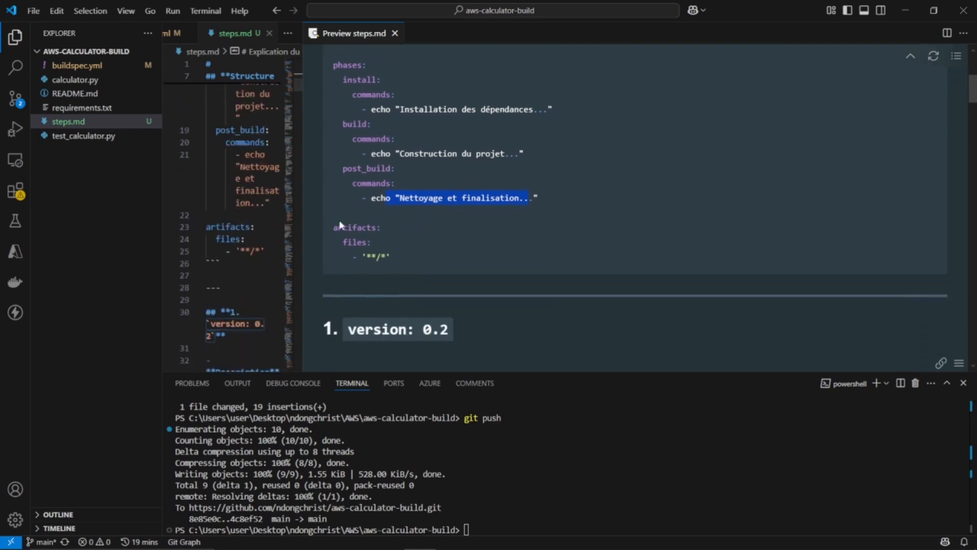
left_click_drag(332, 226, 367, 228)
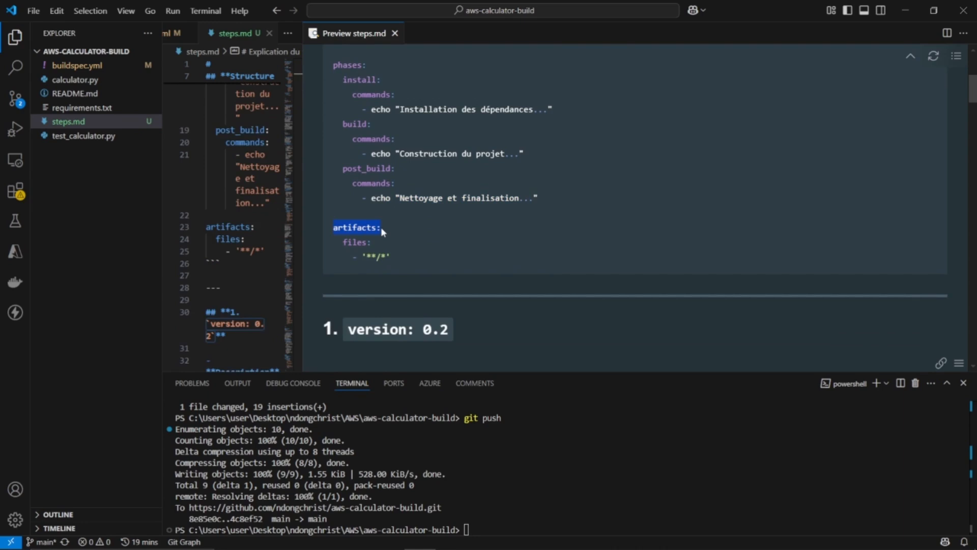
Read the explanations of version 0.2 and the main phases in the steps.md preview, highlighting the list of phases
scroll(413, 266, "down", 3)
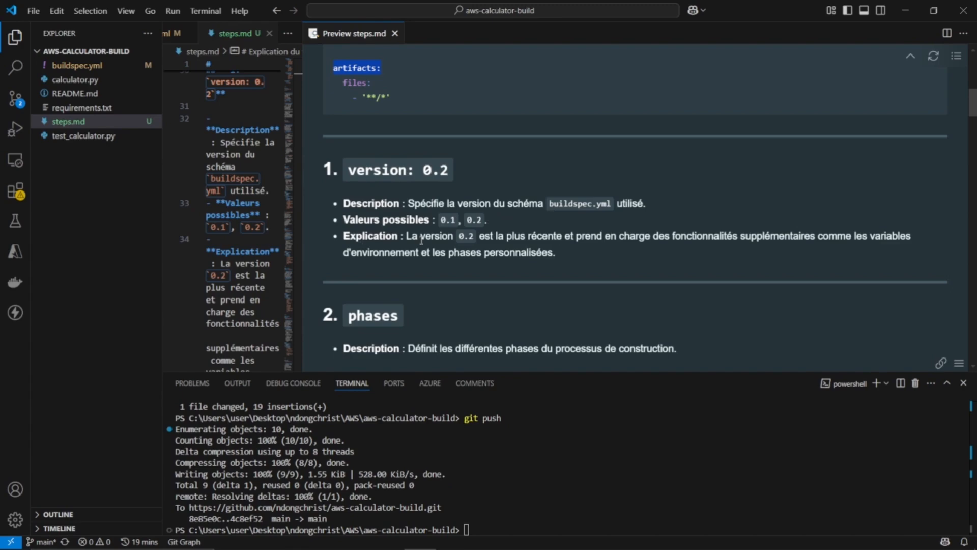
scroll(431, 234, "down", 3)
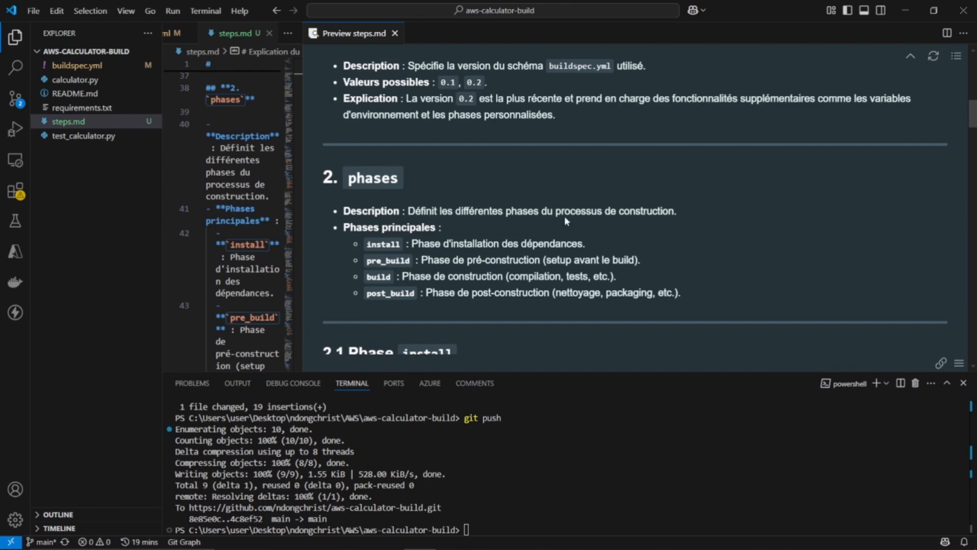
left_click_drag(366, 243, 406, 289)
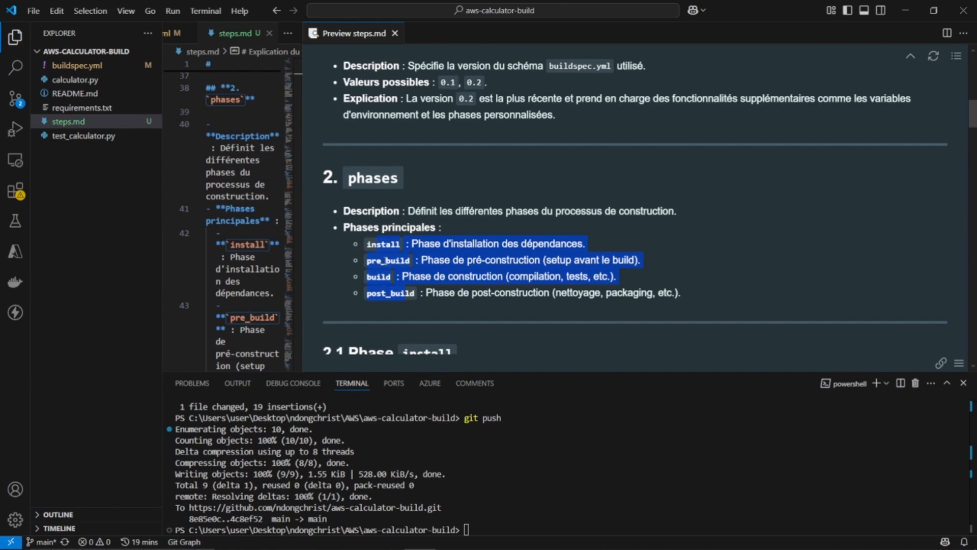
left_click(386, 261)
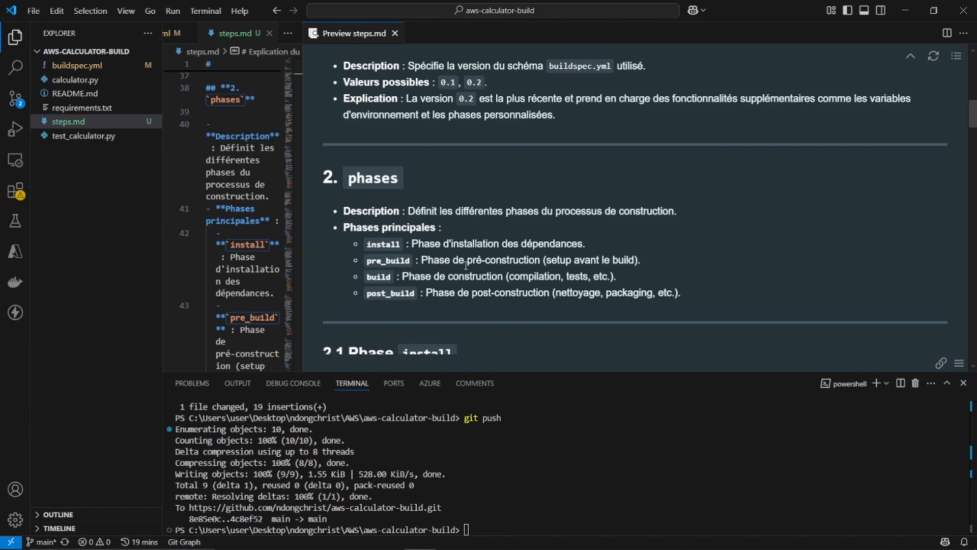
left_click_drag(363, 276, 396, 278)
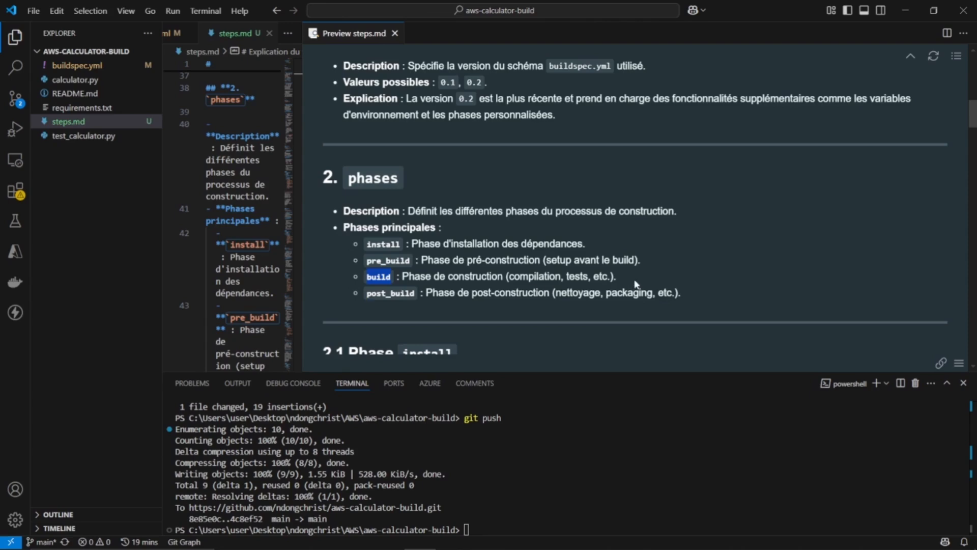
scroll(538, 271, "down", 1)
scroll(536, 267, "down", 1)
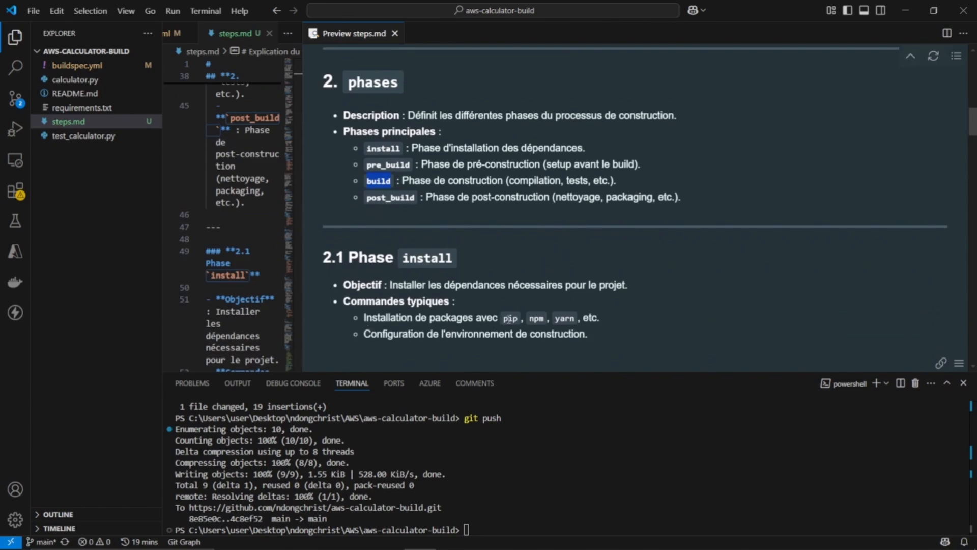
Examine the install phase's typical commands and its pip install -r requirements.txt example, continuing to the pre_build section
left_click_drag(503, 320, 513, 320)
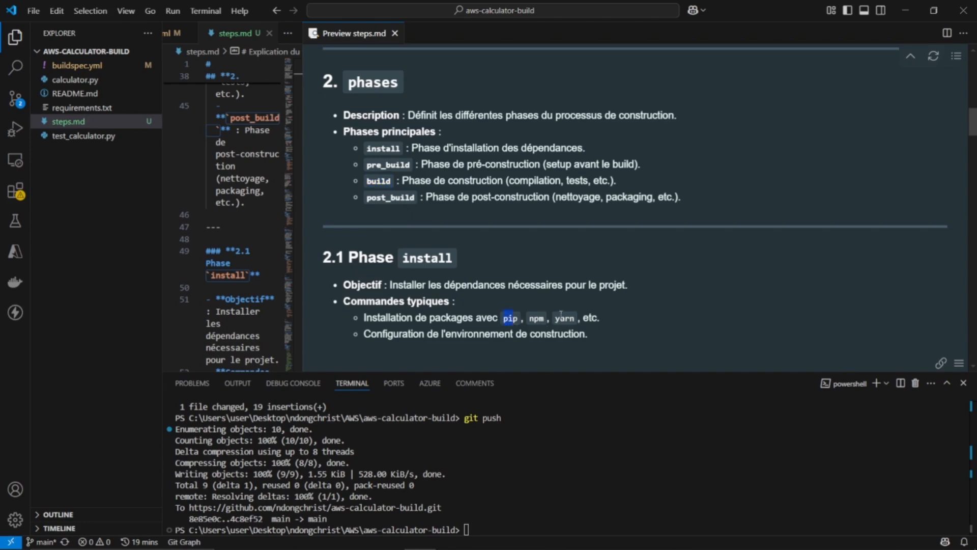
scroll(561, 314, "down", 5)
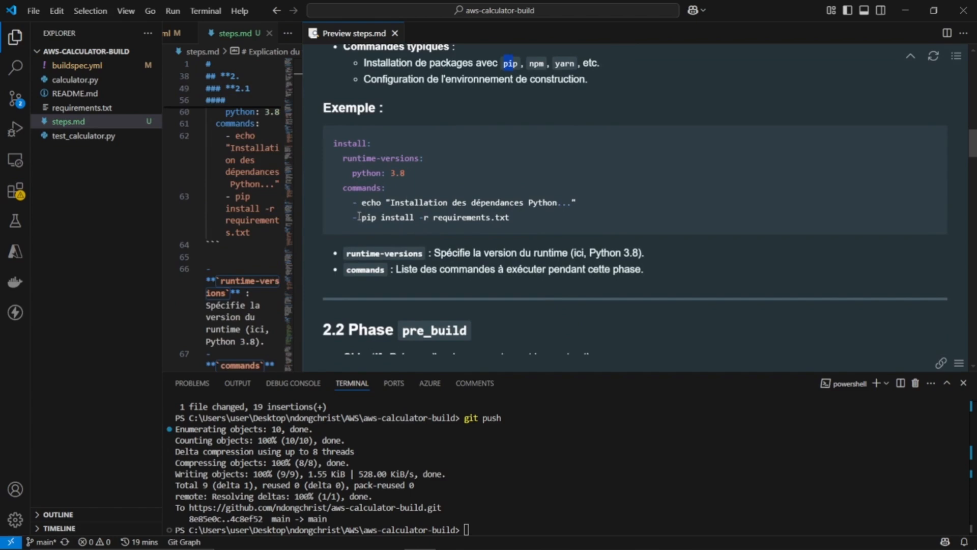
left_click_drag(358, 215, 544, 219)
scroll(543, 218, "down", 4)
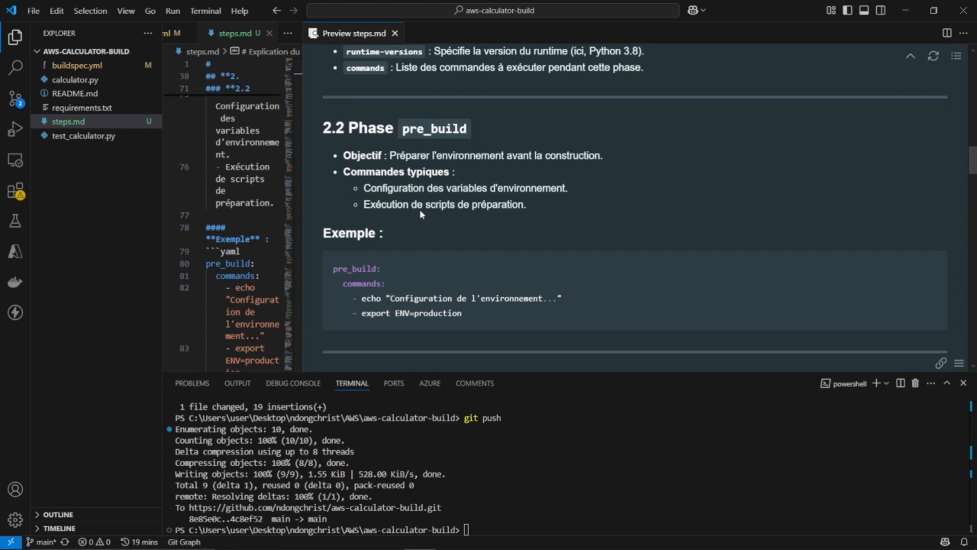
Examine the build and post_build sections, highlighting the build example's unittest and echo commands and the typical packaging and S3 upload commands
scroll(429, 221, "down", 3)
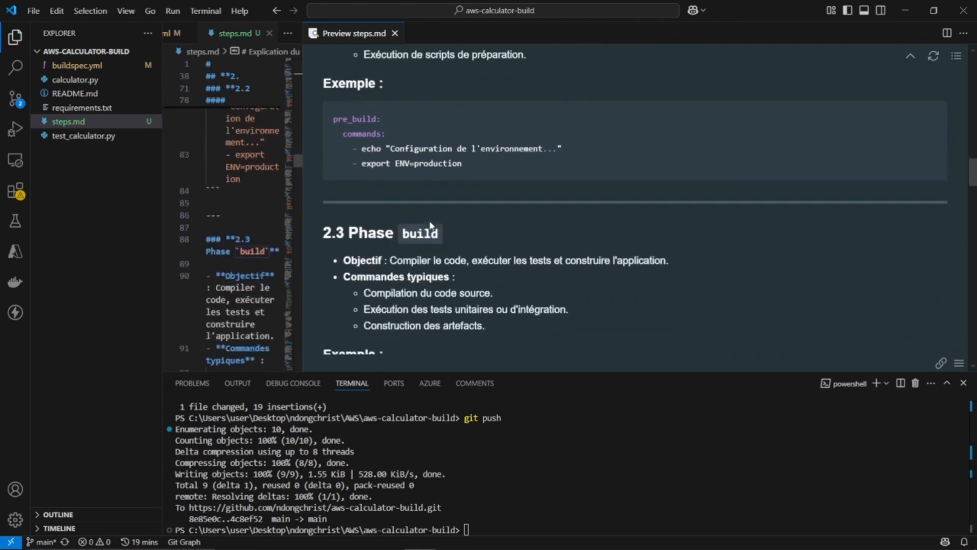
scroll(429, 220, "down", 2)
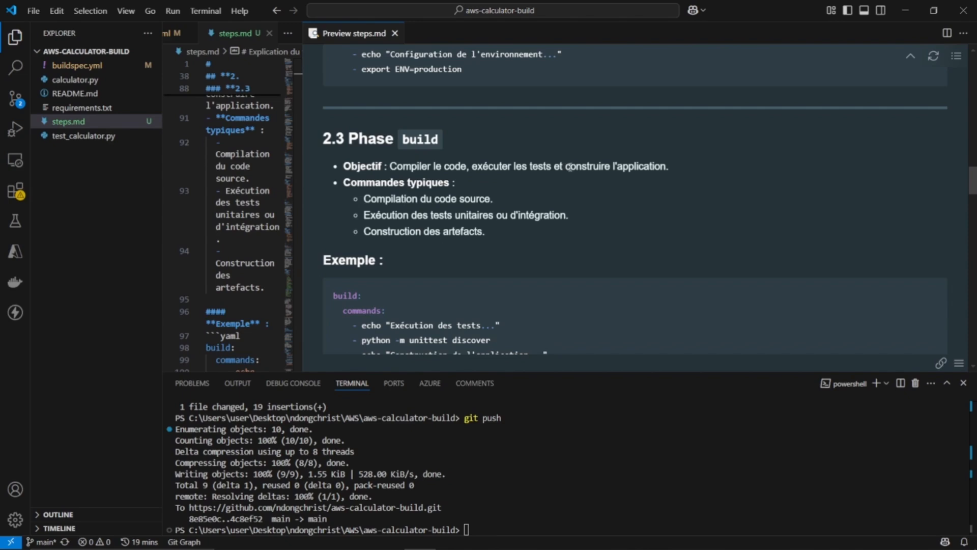
scroll(469, 255, "down", 2)
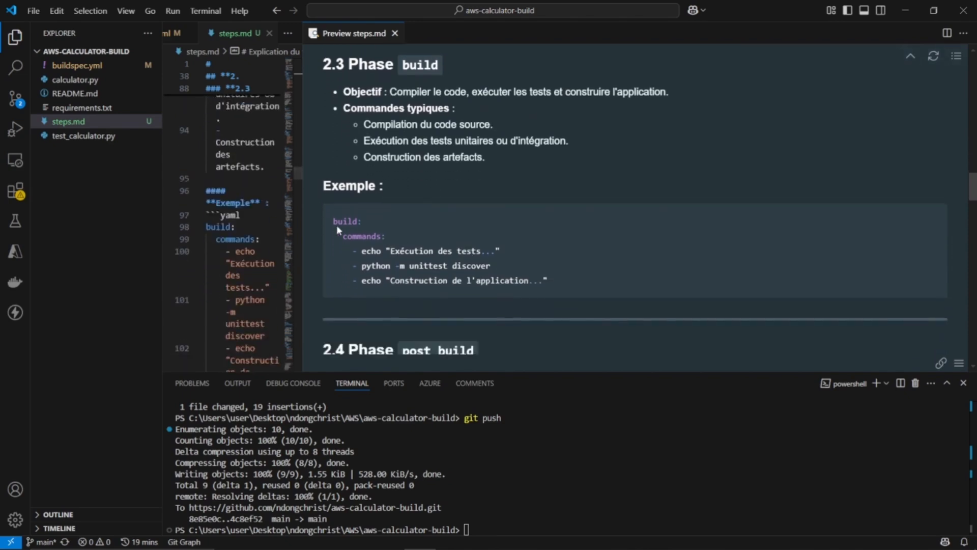
left_click_drag(334, 221, 370, 221)
left_click_drag(500, 267, 347, 273)
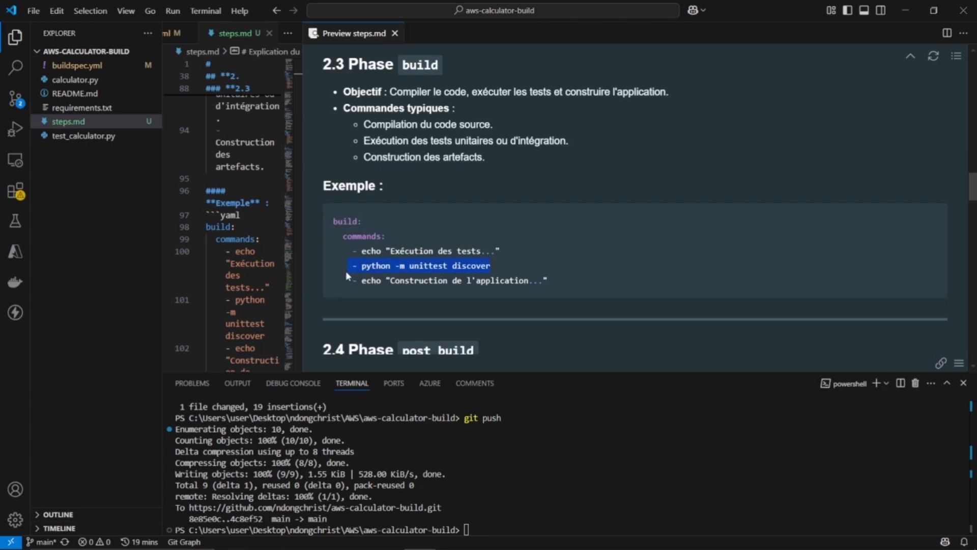
left_click_drag(362, 280, 506, 279)
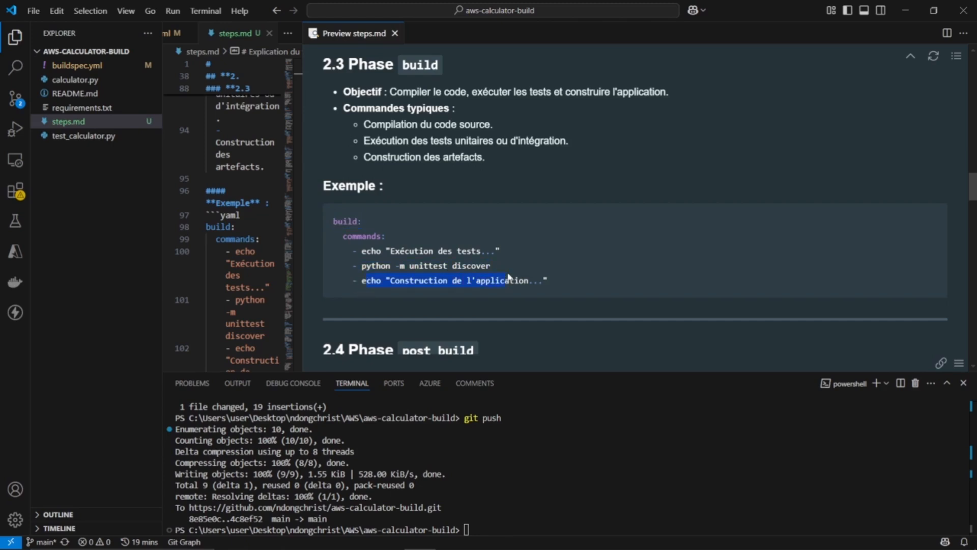
scroll(548, 278, "down", 3)
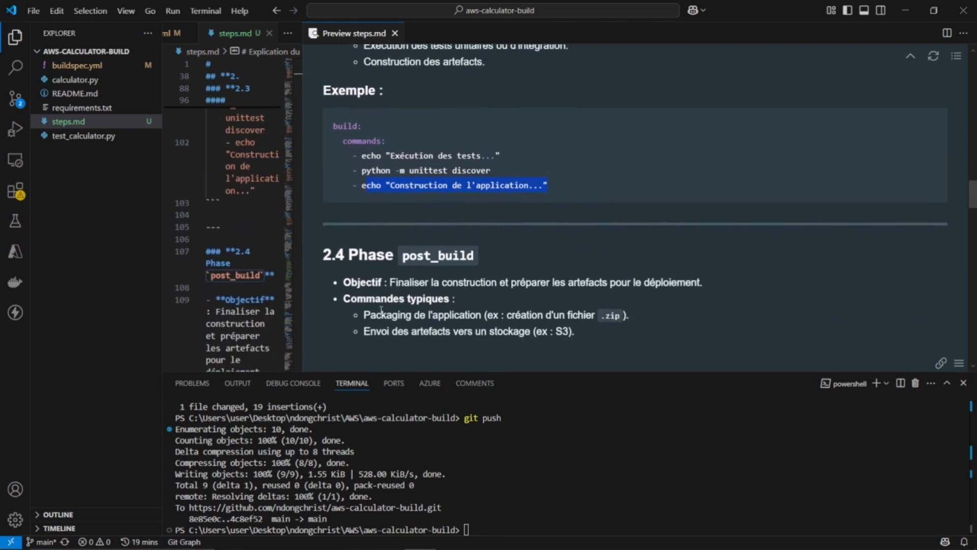
left_click_drag(370, 315, 535, 333)
scroll(537, 334, "down", 2)
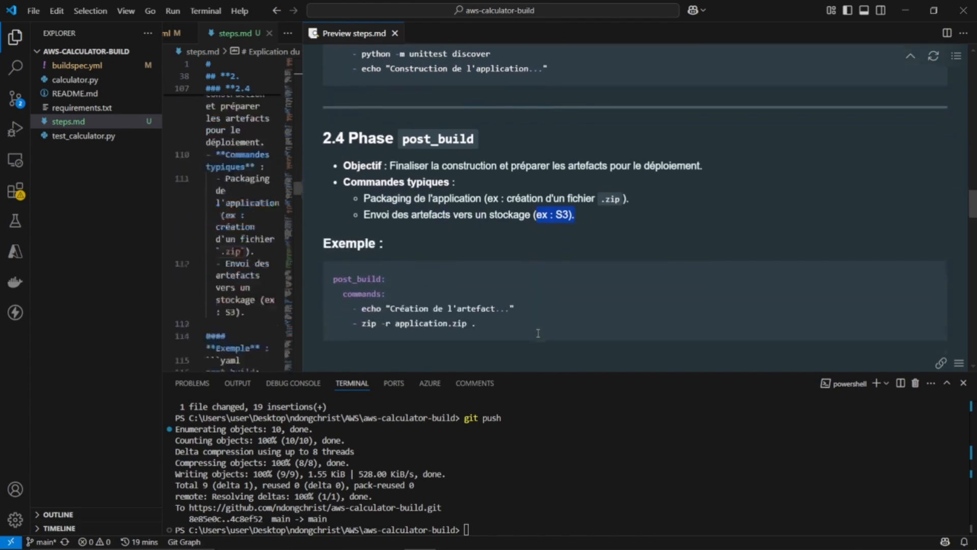
Examine the artifacts example, highlighting the comments on the '**/*', 'dist/*.zip' and discard-paths entries
scroll(530, 283, "down", 7)
scroll(379, 131, "up", 1)
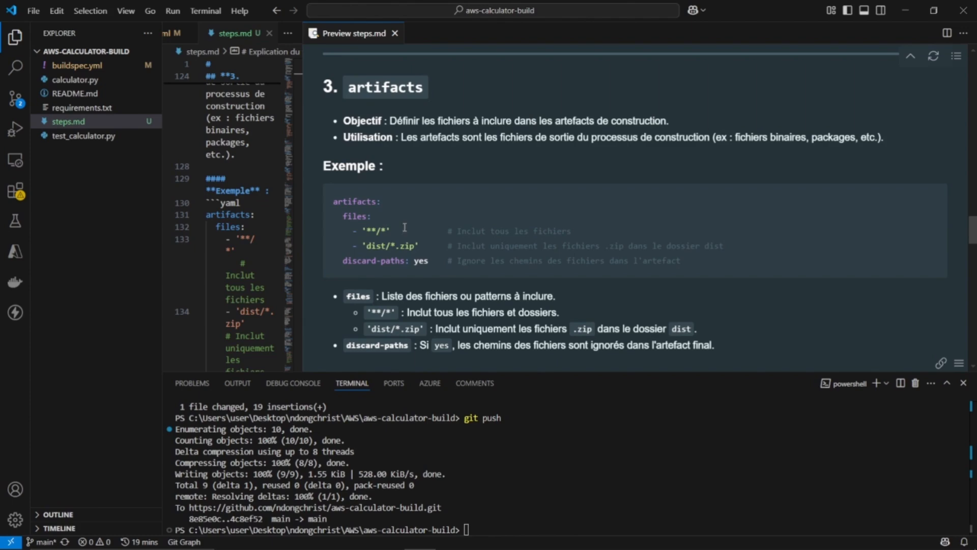
left_click_drag(455, 230, 572, 230)
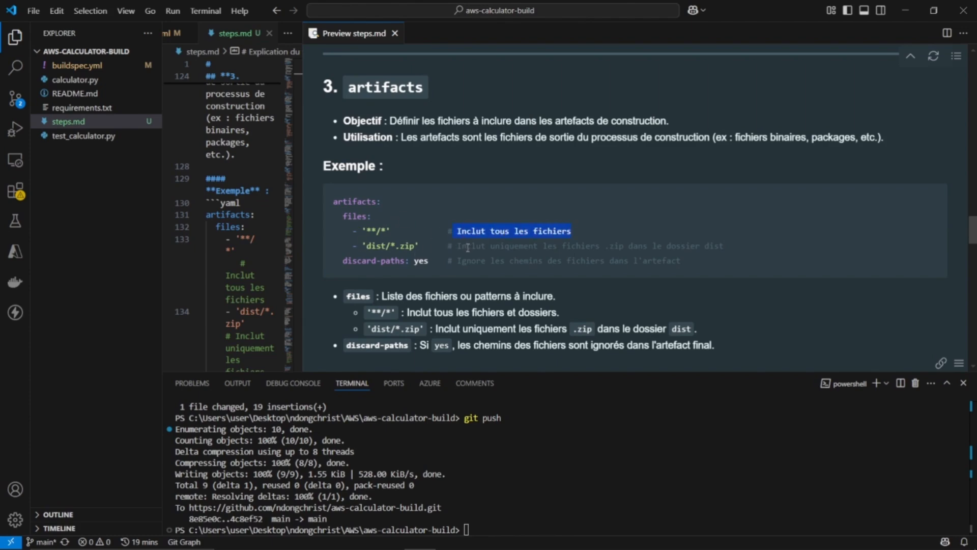
left_click_drag(466, 246, 694, 252)
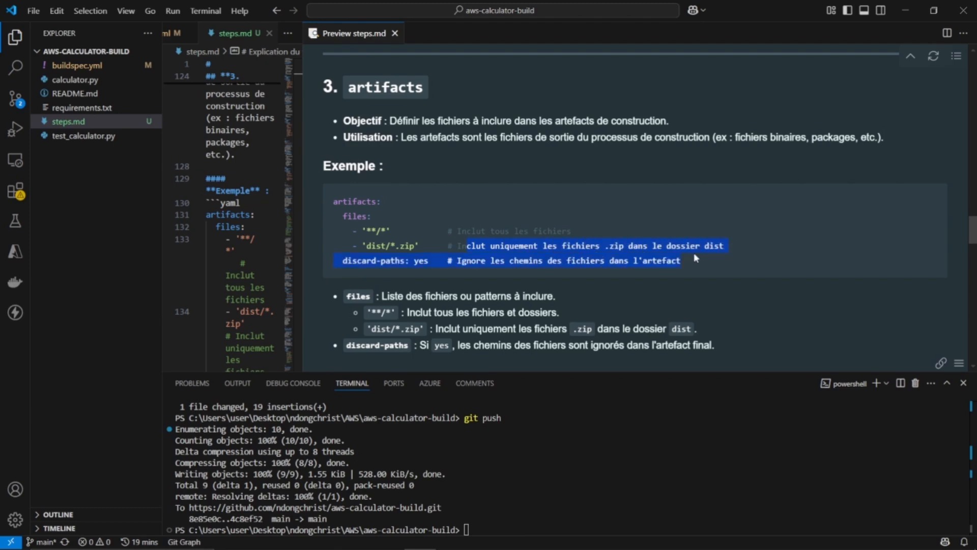
left_click(591, 255)
left_click_drag(465, 260, 610, 273)
left_click(609, 269)
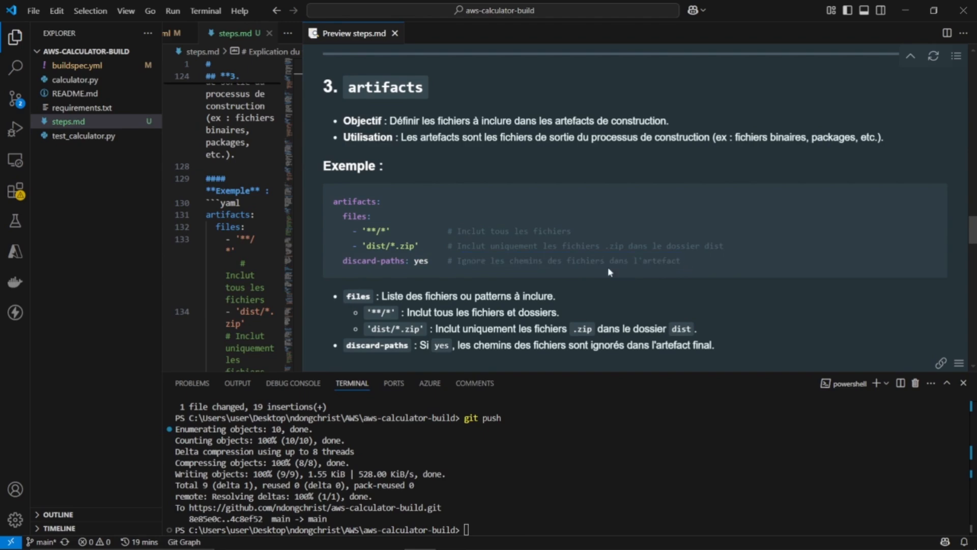
Read the environment variables section and its example with variables and parameter-store entries
scroll(607, 266, "down", 10)
scroll(608, 267, "up", 4)
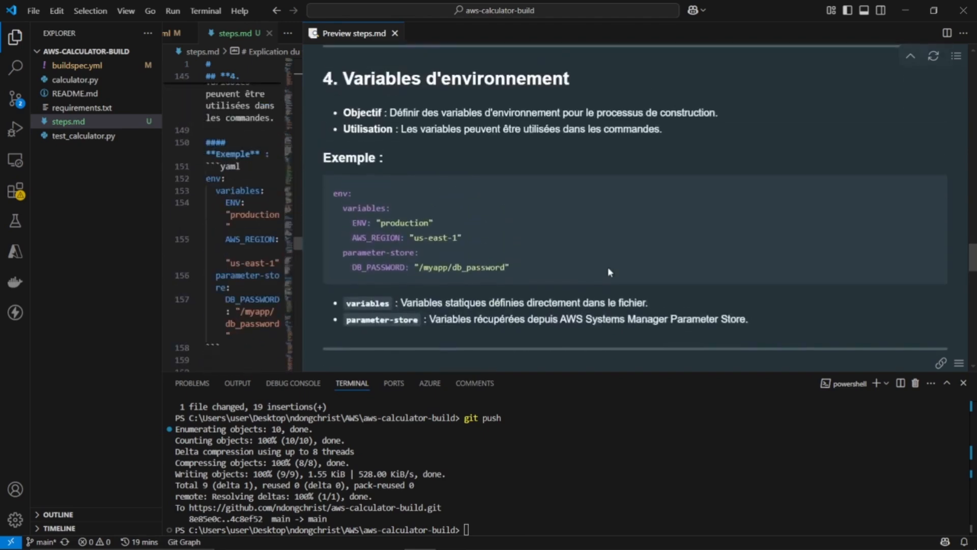
scroll(608, 266, "down", 4)
scroll(608, 267, "up", 4)
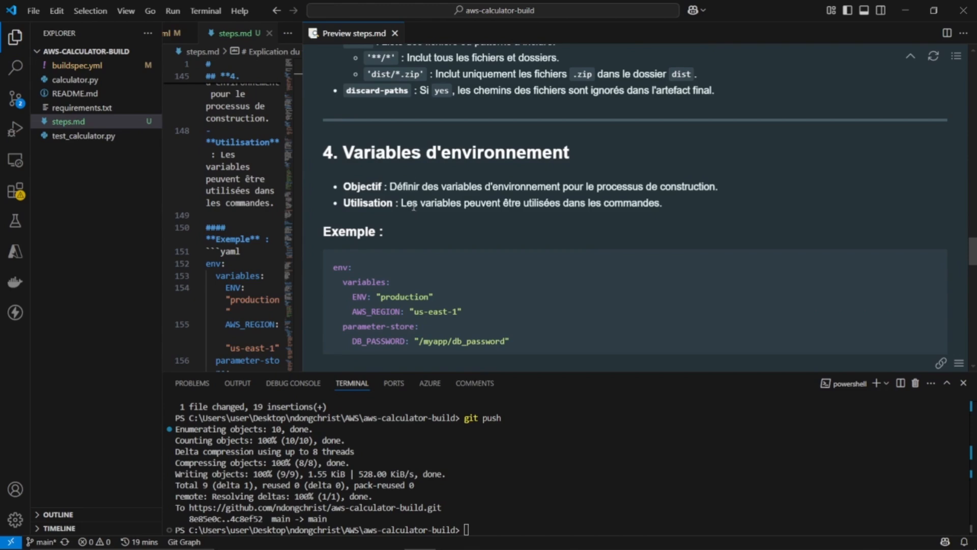
scroll(418, 210, "down", 2)
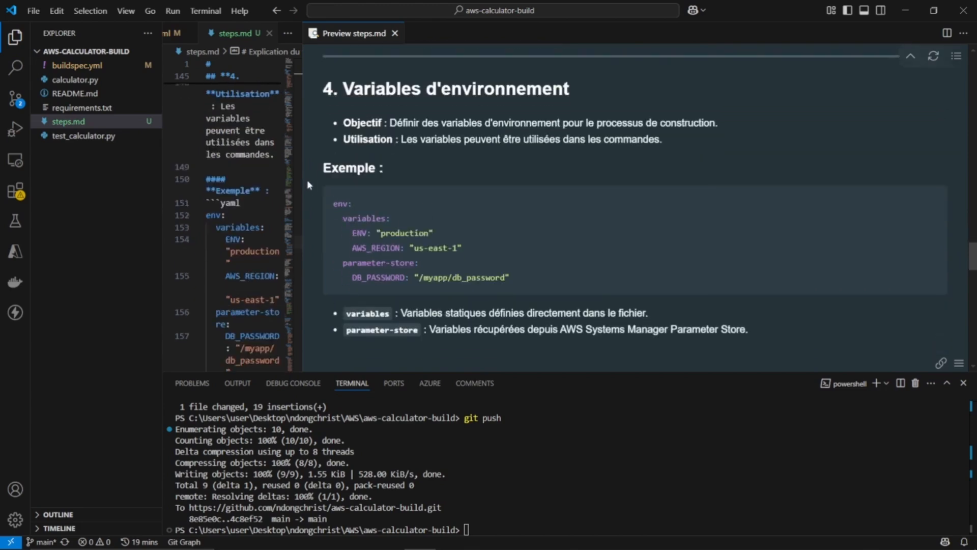
Close the steps.md preview and open calculator.py
left_click_drag(302, 172, 756, 231)
left_click(848, 33)
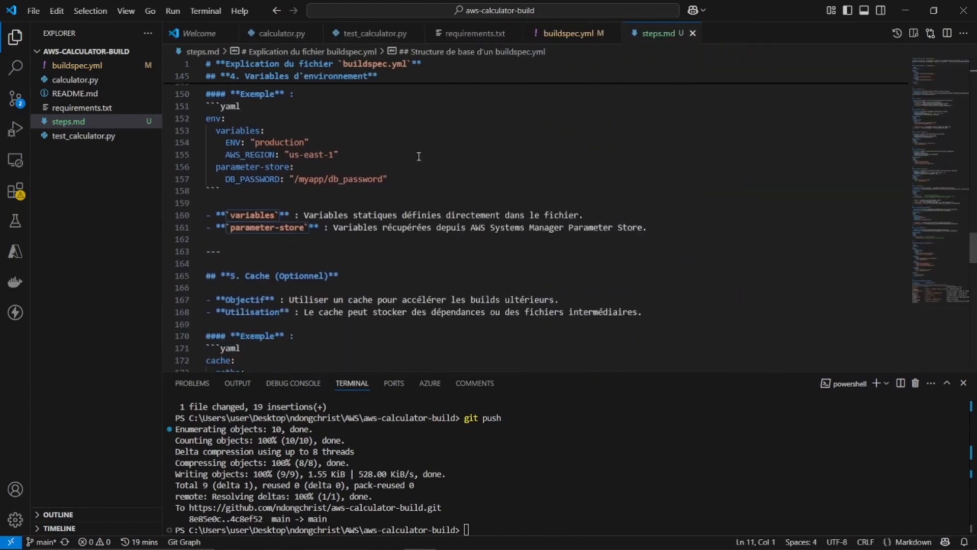
left_click(69, 80)
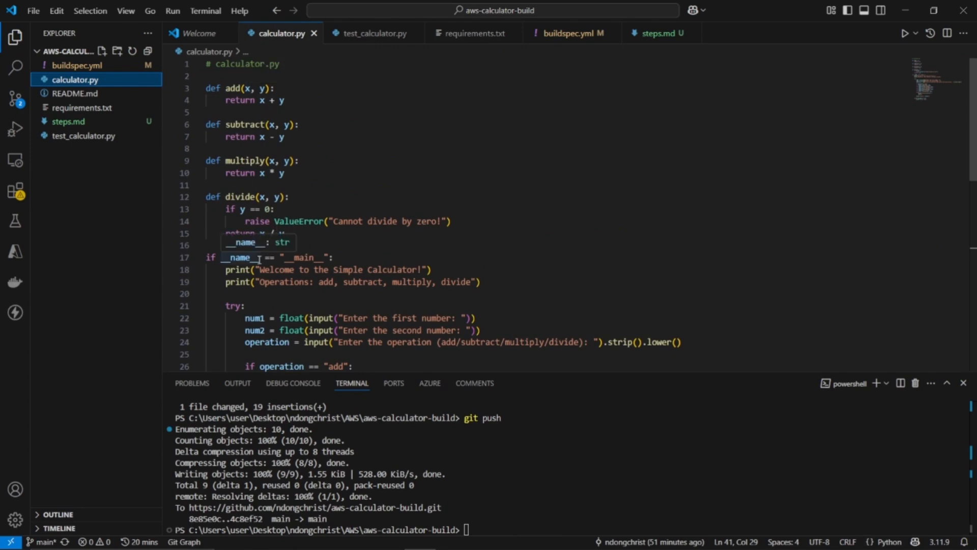
Review the arithmetic functions and the main program block in calculator.py
left_click(358, 257)
scroll(358, 258, "down", 2)
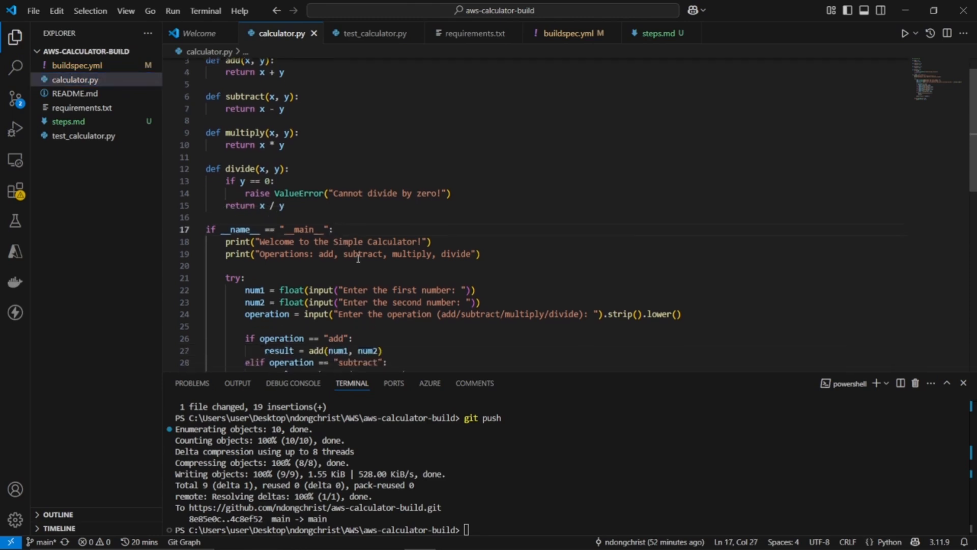
scroll(358, 258, "down", 2)
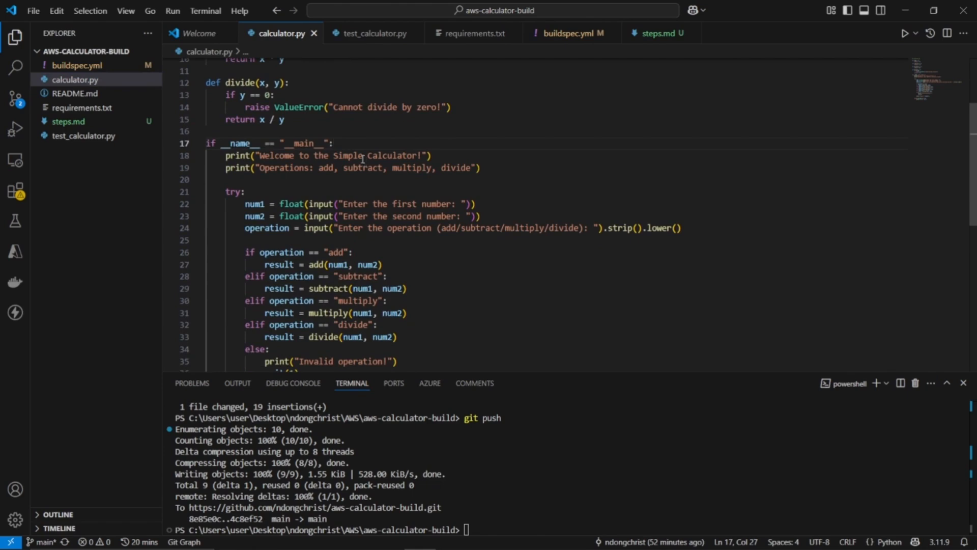
scroll(362, 161, "up", 3)
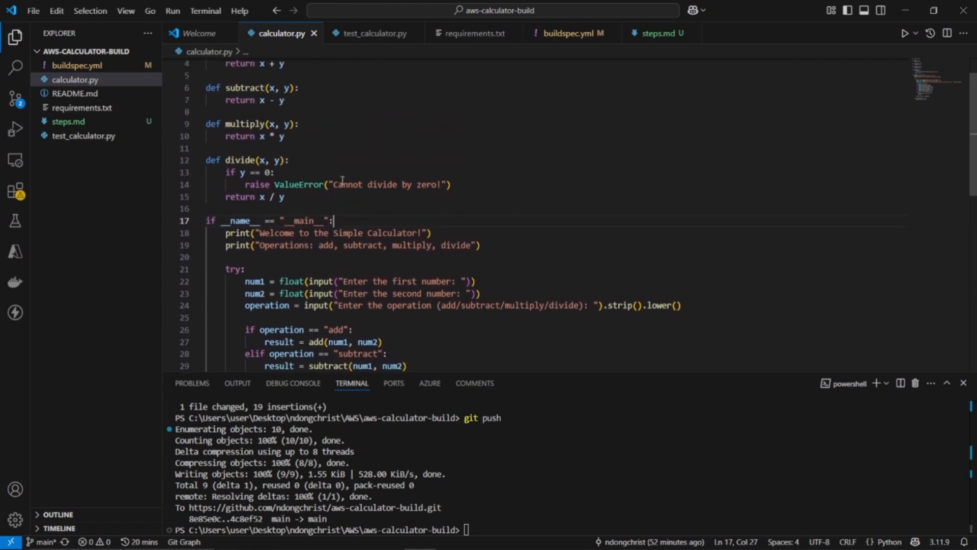
Open test_calculator.py and reduce the terminal's height to give the code more room
left_click(71, 135)
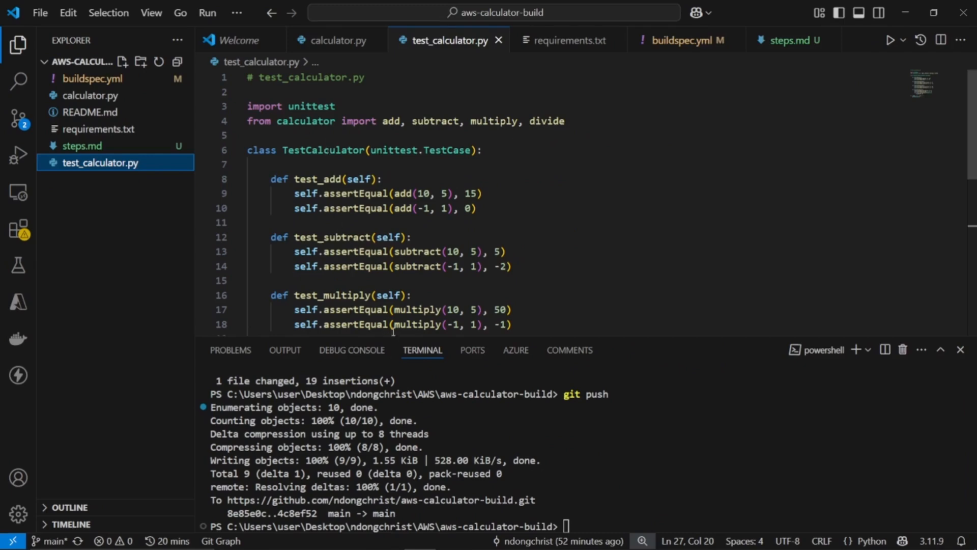
left_click_drag(392, 334, 392, 464)
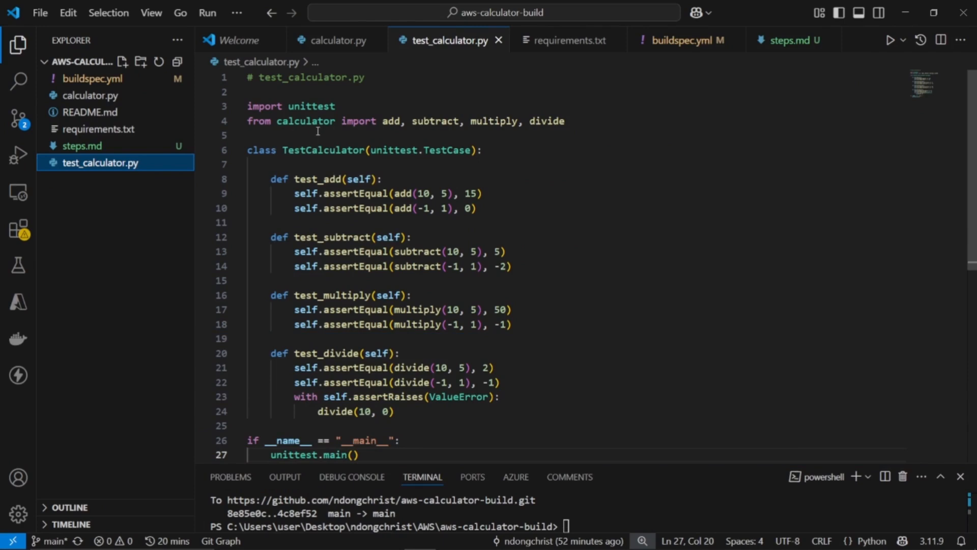
Examine the TestCalculator class, highlighting the add call and expected result 15 in test_add's first assertion
left_click_drag(260, 151, 370, 151)
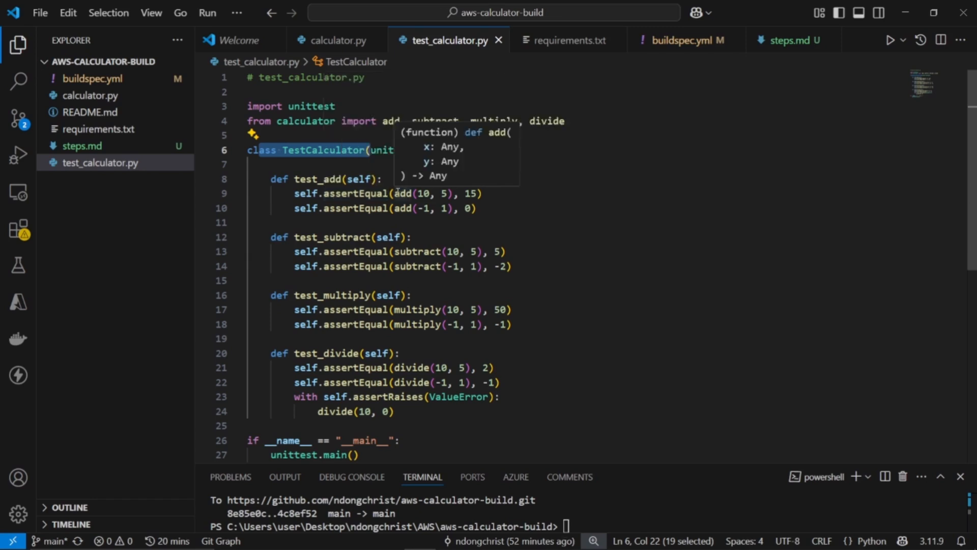
left_click_drag(399, 194, 412, 194)
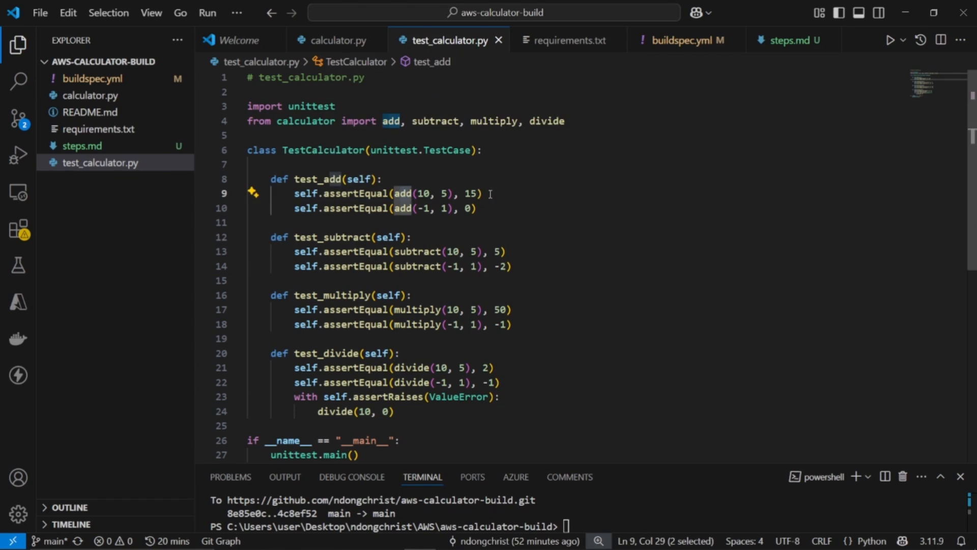
left_click(490, 194)
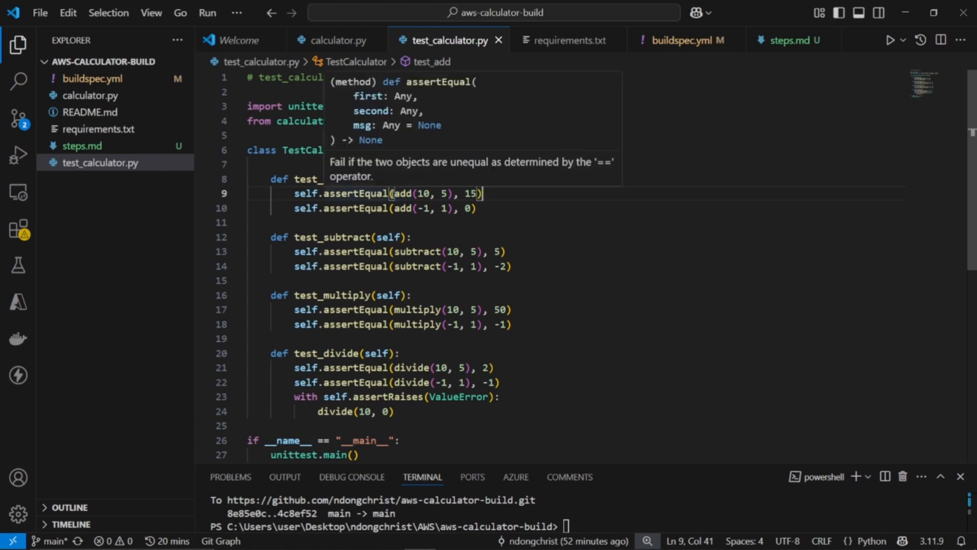
left_click_drag(395, 194, 407, 193)
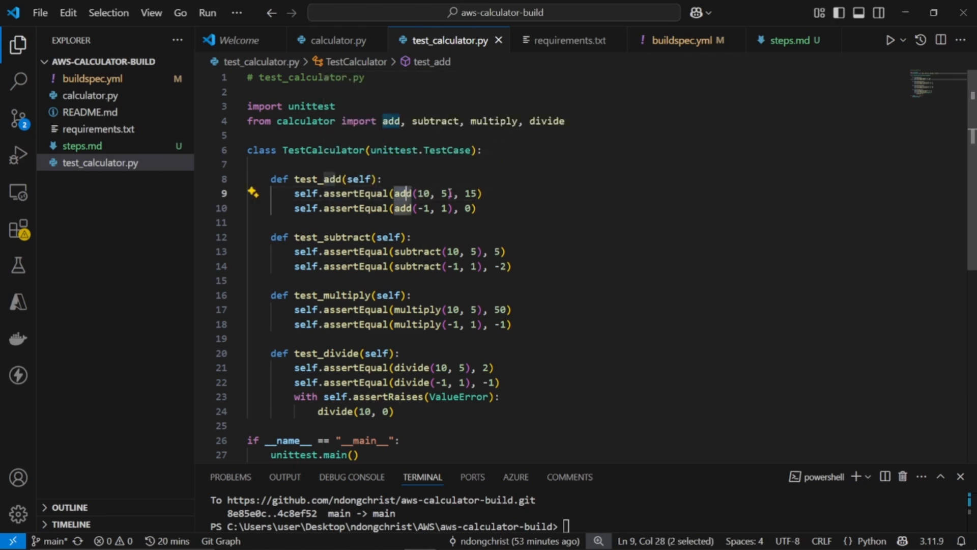
double_click(472, 193)
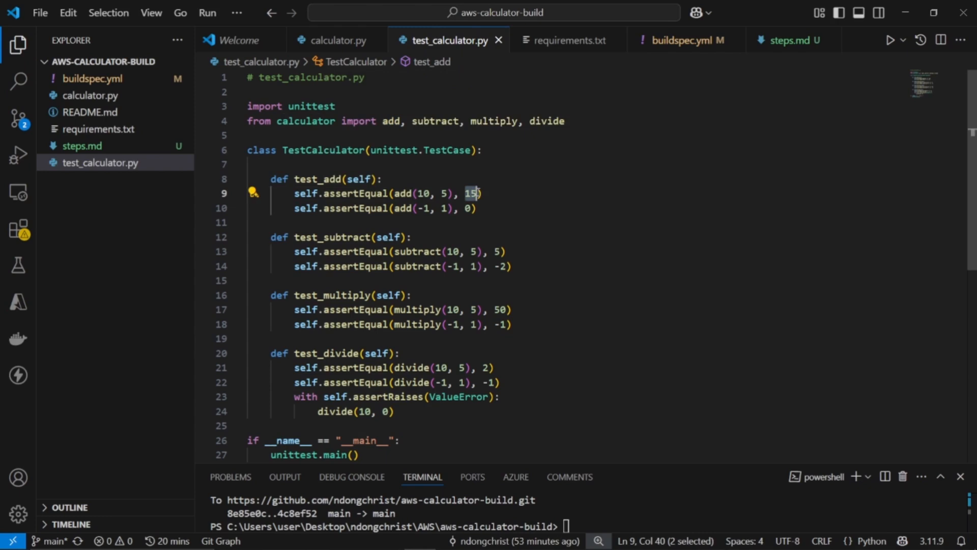
double_click(404, 193)
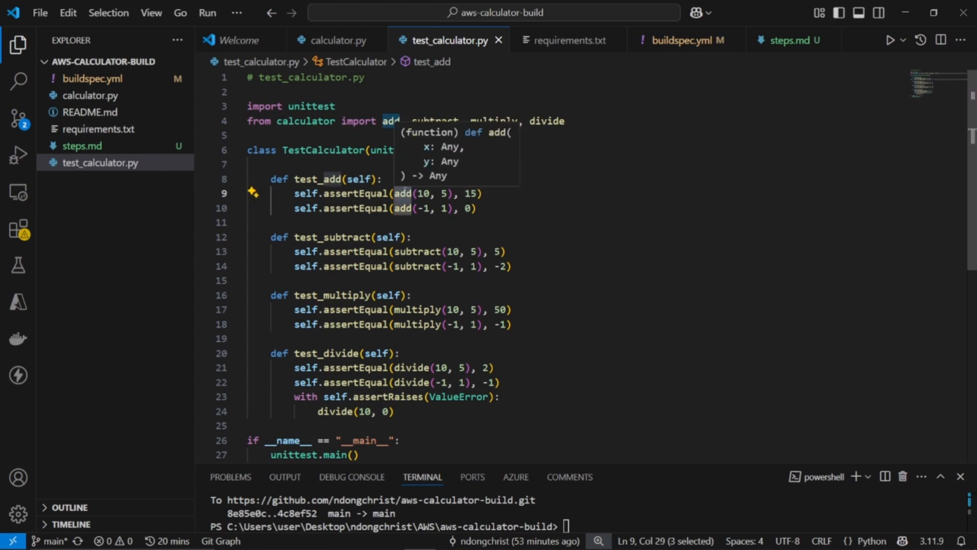
left_click(500, 193)
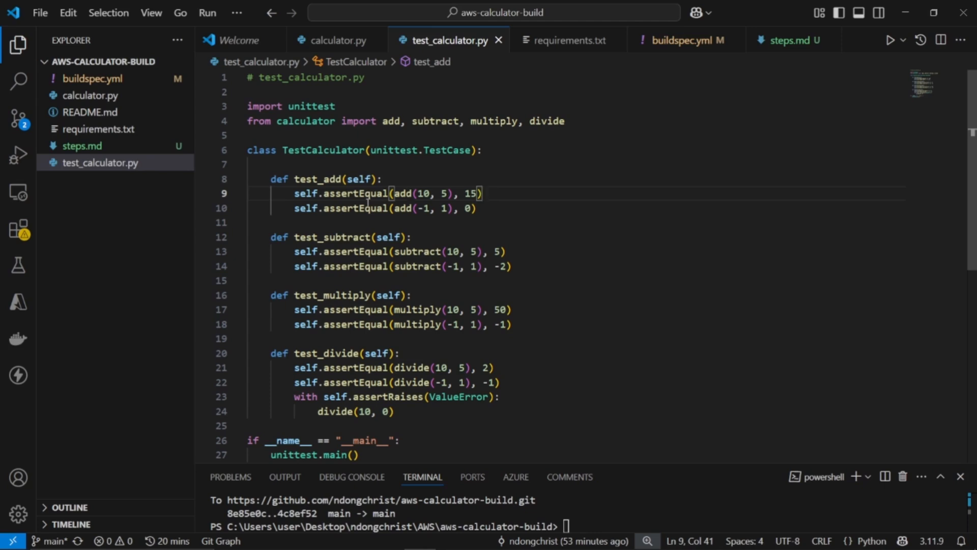
Examine the assertEqual calls and the test_add and test_subtract methods in test_calculator.py, highlighting the method names
left_click_drag(336, 193, 377, 195)
mouse_move(377, 194)
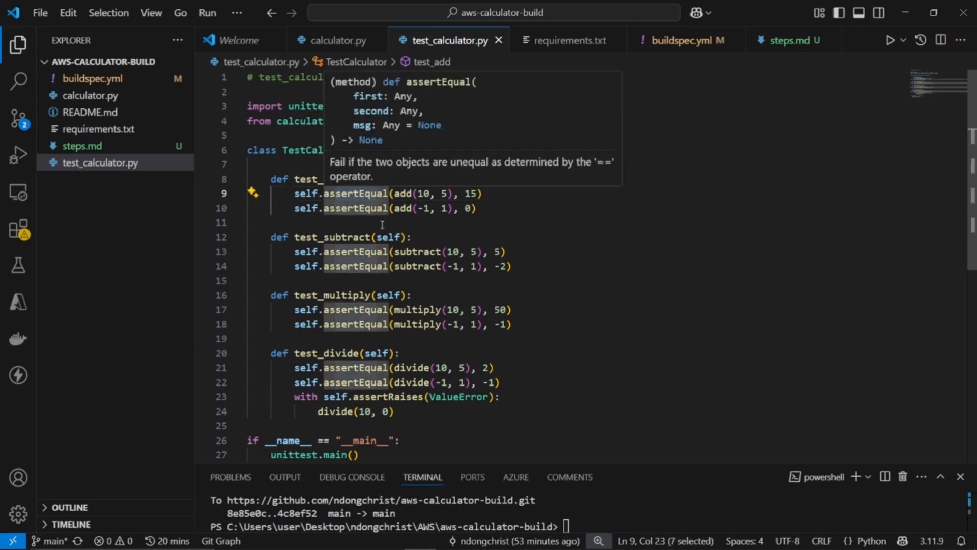
left_click(306, 193)
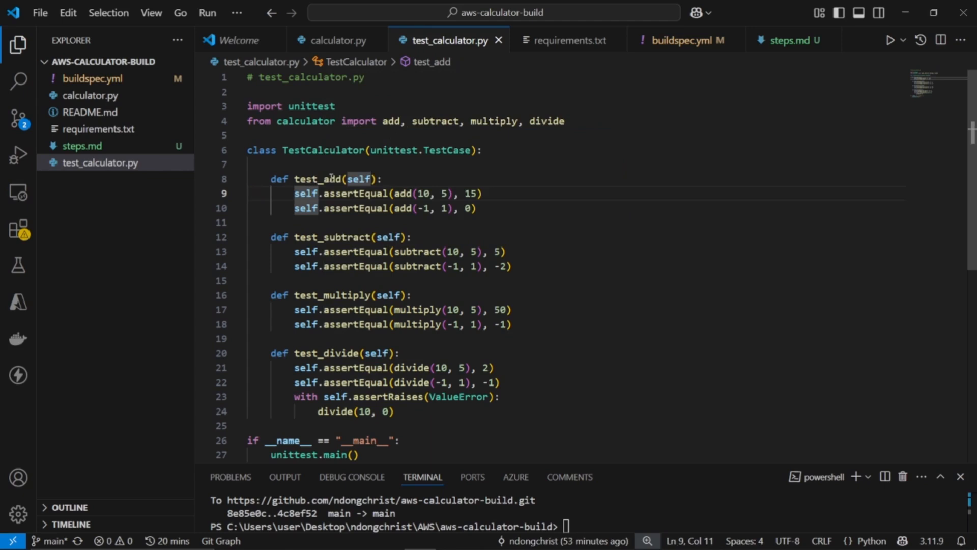
left_click_drag(331, 179, 312, 179)
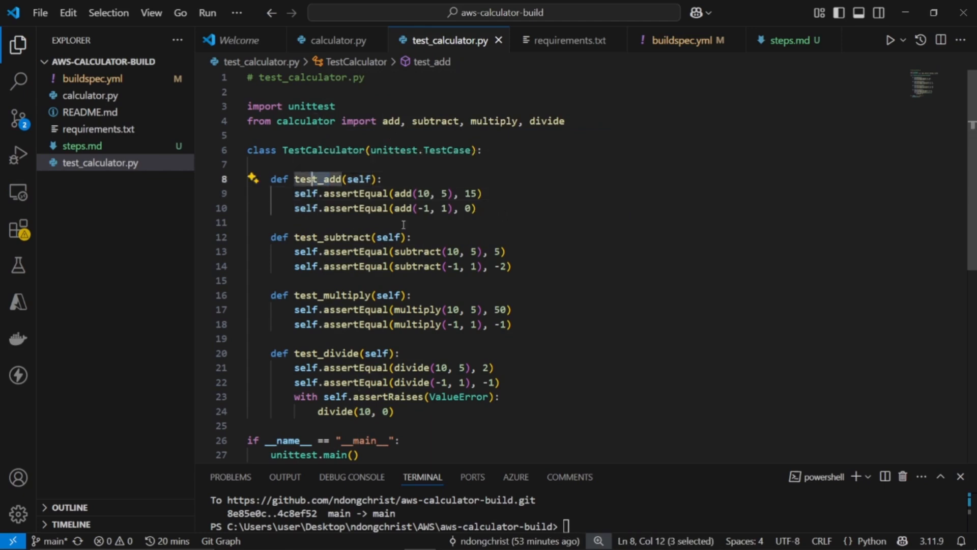
mouse_move(341, 309)
scroll(341, 309, "down", 1)
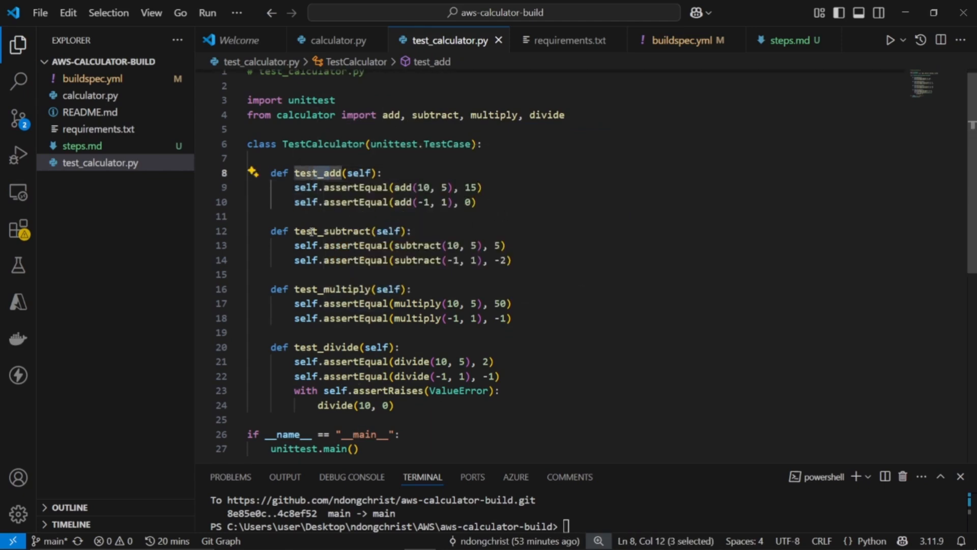
left_click_drag(312, 231, 364, 230)
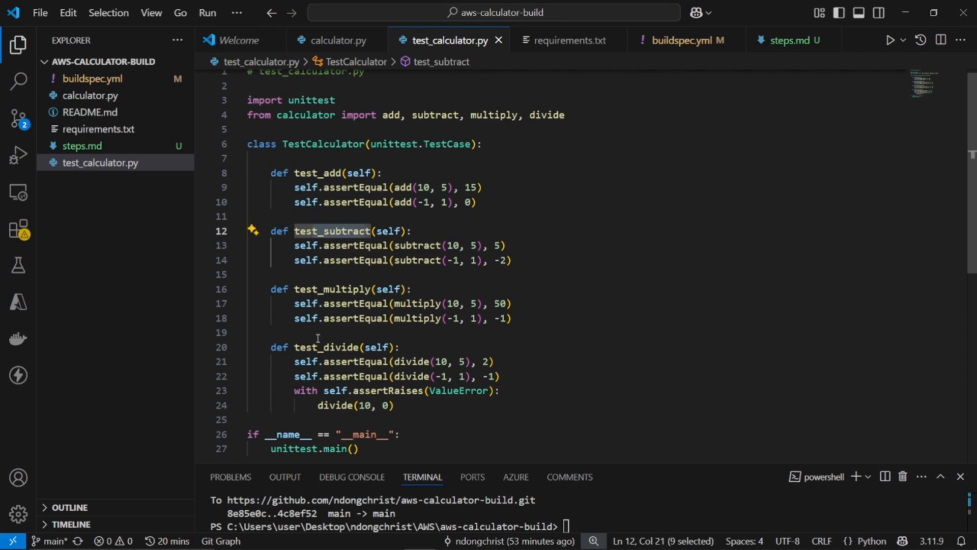
Open requirements.txt and highlight its two comment lines
left_click(94, 129)
left_click_drag(285, 126, 233, 79)
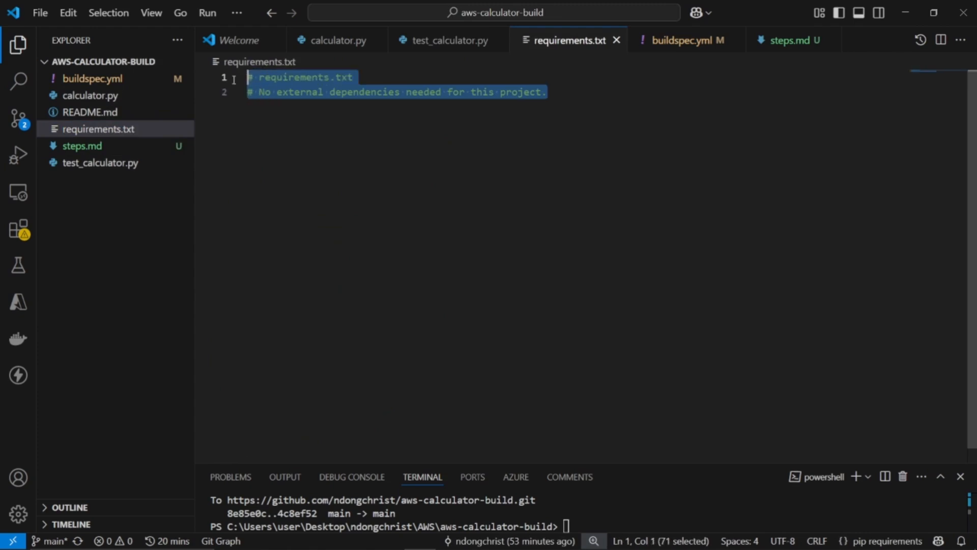
left_click(281, 110)
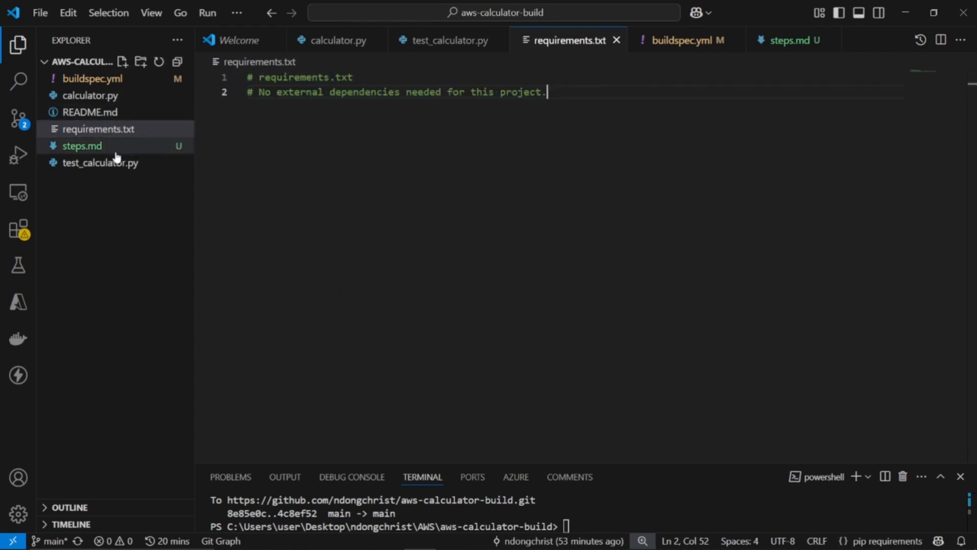
Look through the artifacts section of steps.md, then open README.md and highlight its heading
left_click(94, 148)
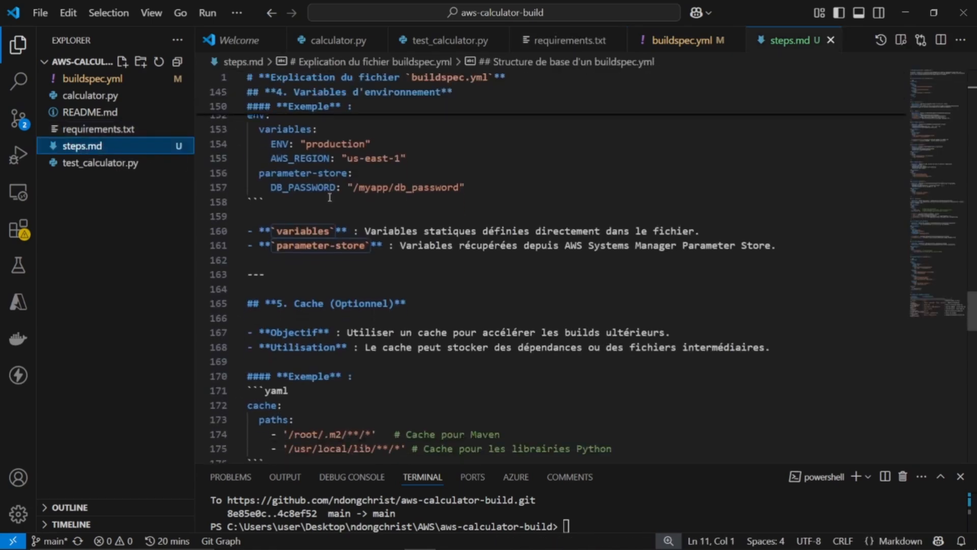
scroll(330, 198, "up", 10)
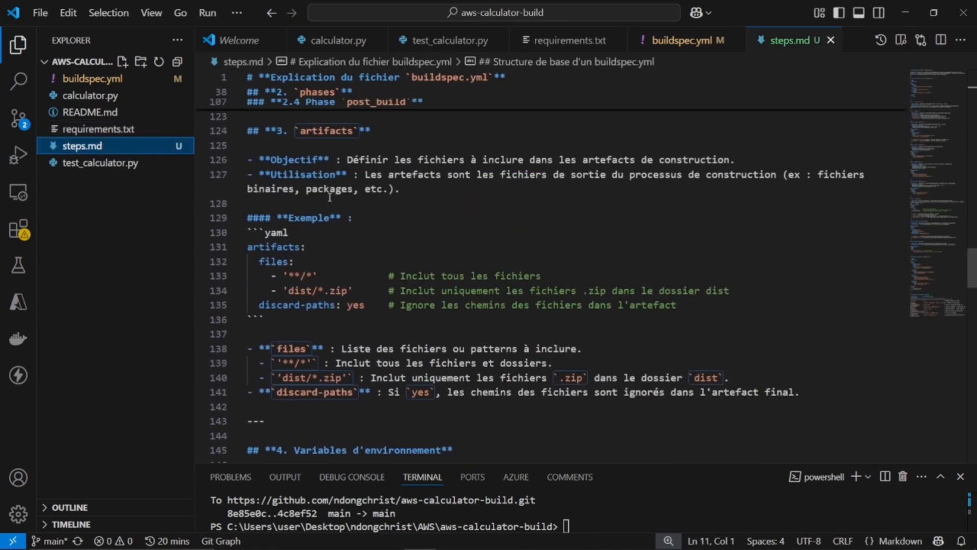
scroll(329, 198, "up", 1)
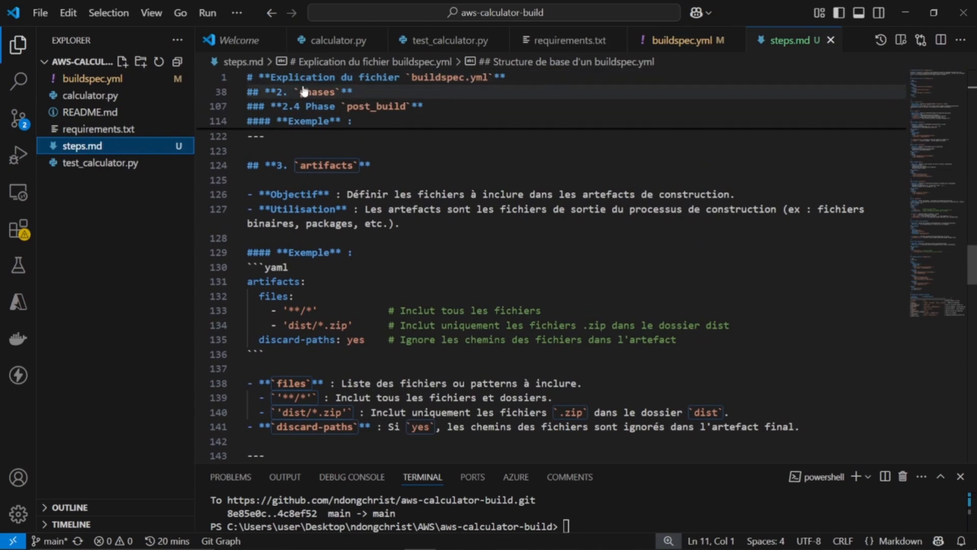
left_click(82, 112)
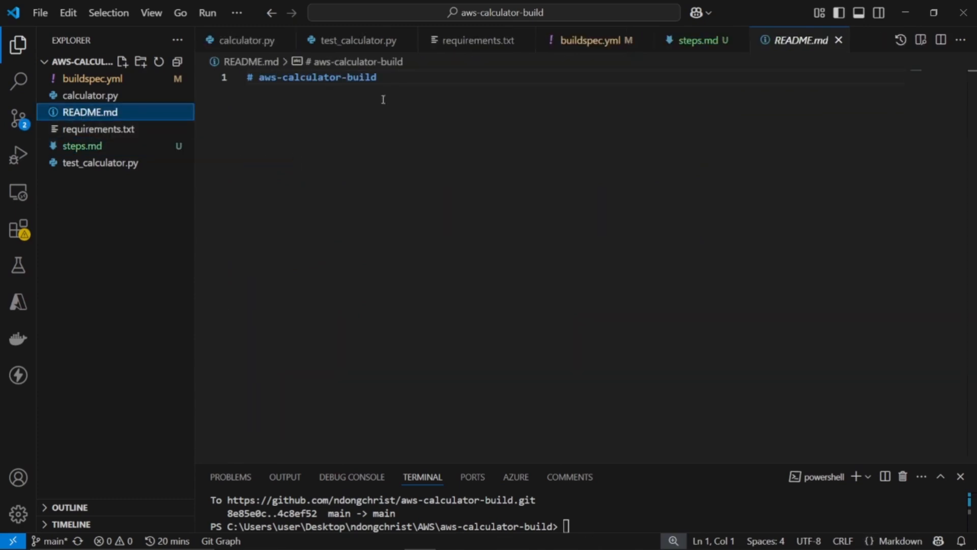
left_click_drag(391, 76, 247, 78)
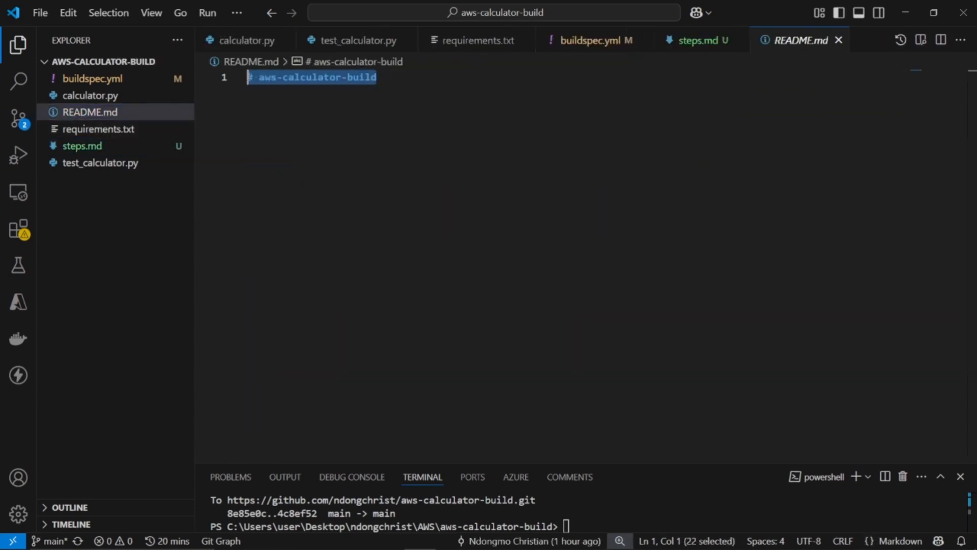
Open buildspec.yml and highlight the version line, the install phase and its runtime-versions block
left_click(93, 78)
scroll(328, 159, "up", 1)
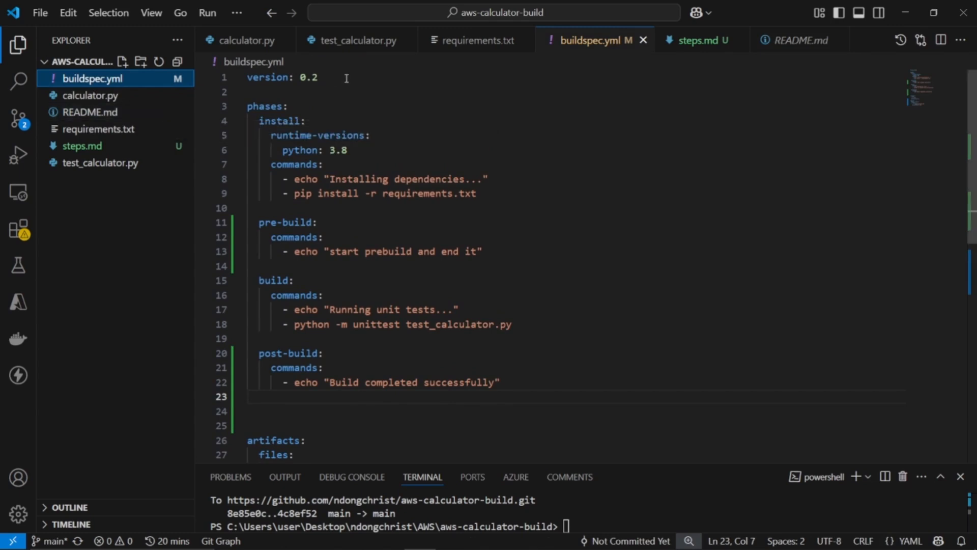
left_click_drag(346, 78, 224, 75)
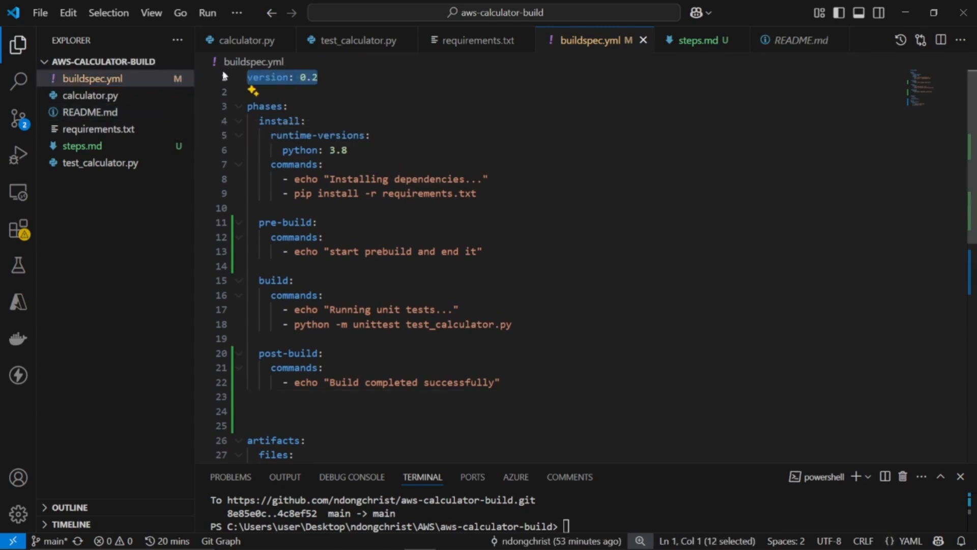
left_click_drag(317, 122, 247, 121)
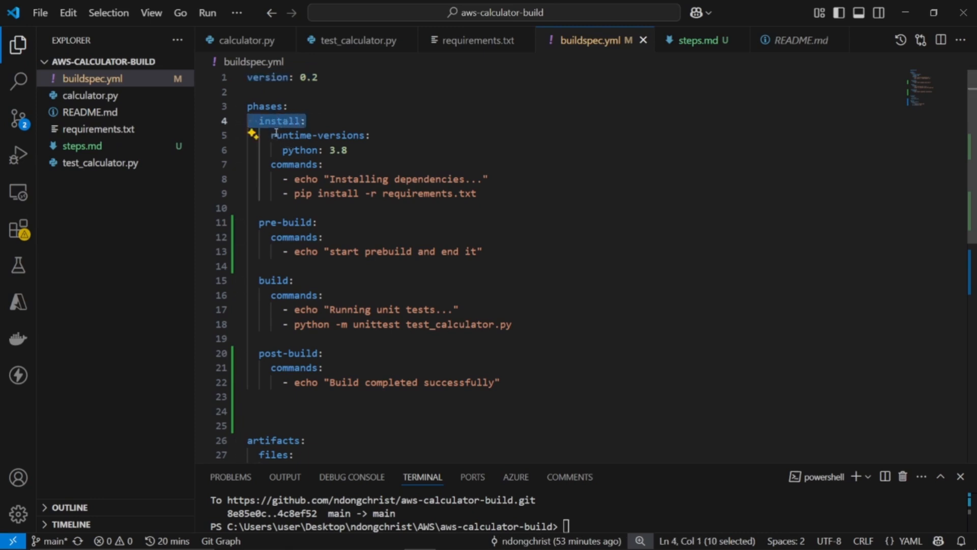
left_click_drag(271, 135, 373, 146)
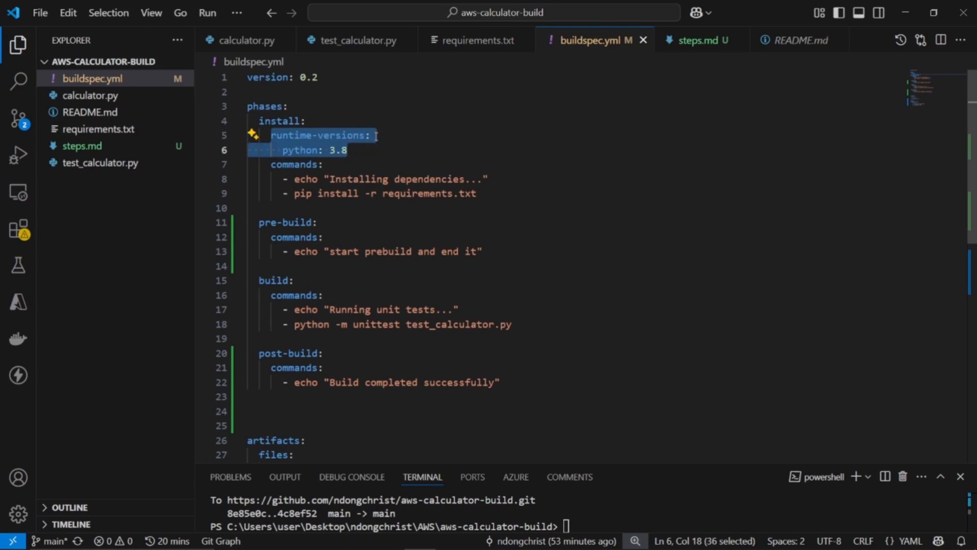
left_click(369, 136)
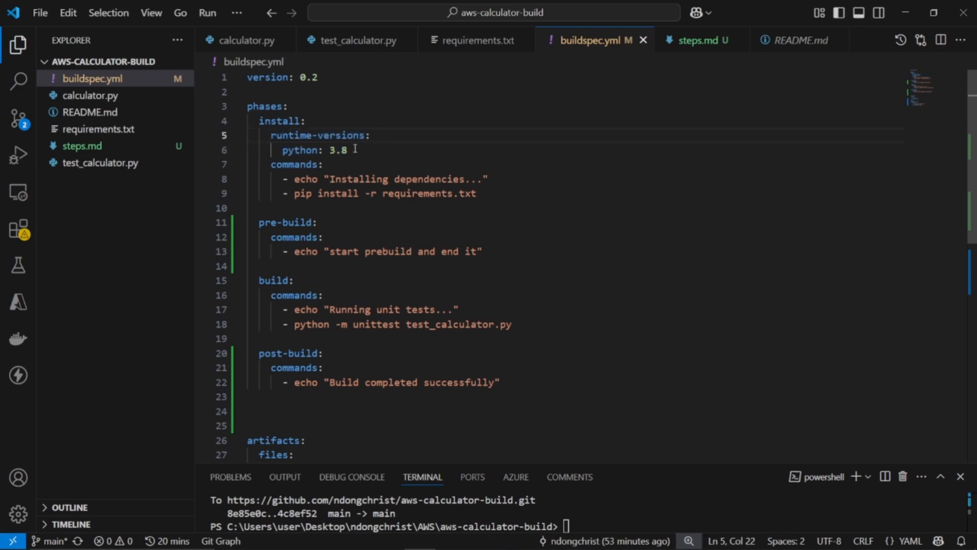
Set the install phase's Python runtime version to 3.9 in buildspec.yml
key("Down")
key("Home")
key("shift+End")
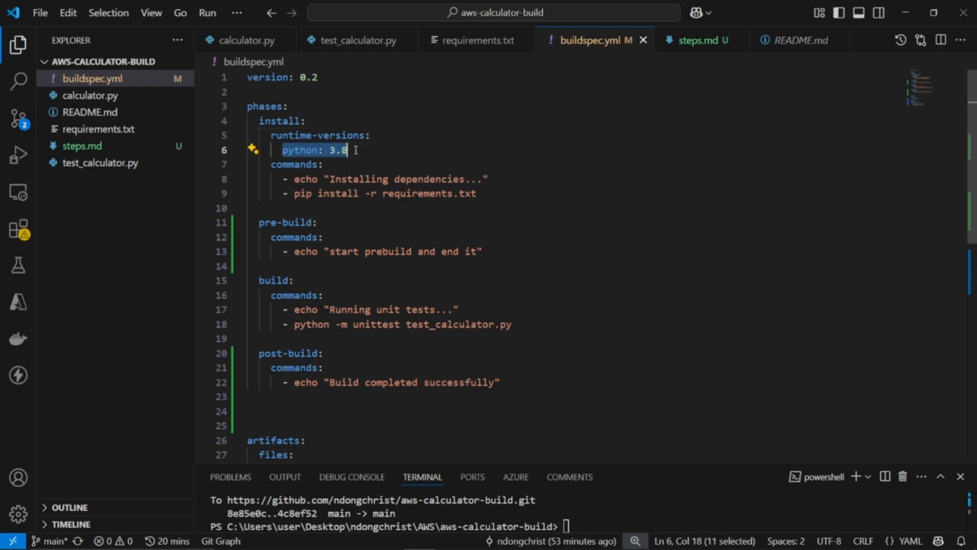
left_click(355, 150)
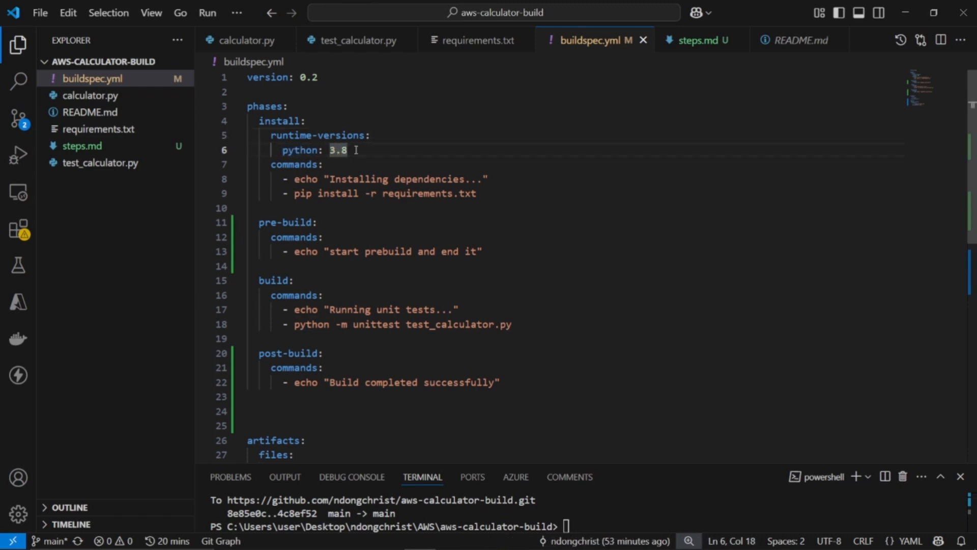
key("BackSpace")
key("ctrl+Home")
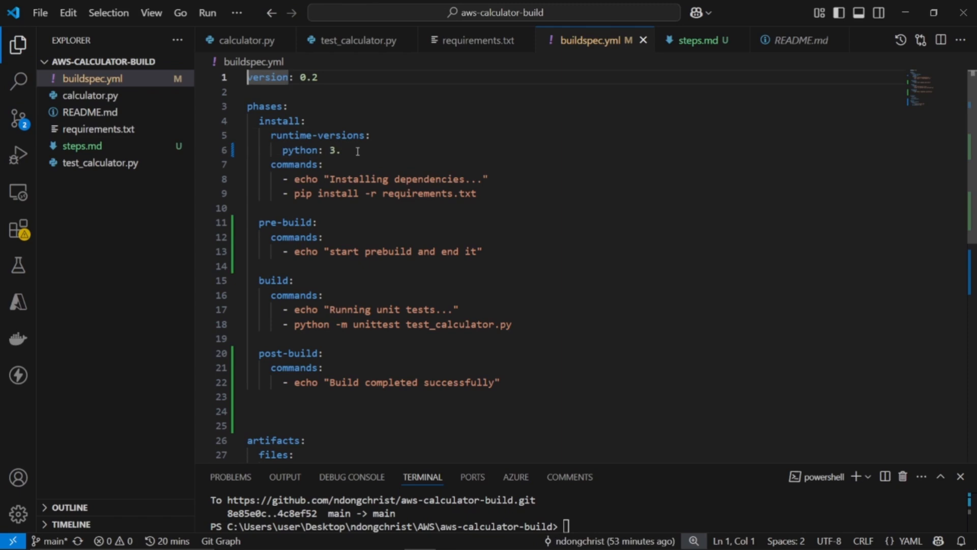
left_click(357, 150)
type("9")
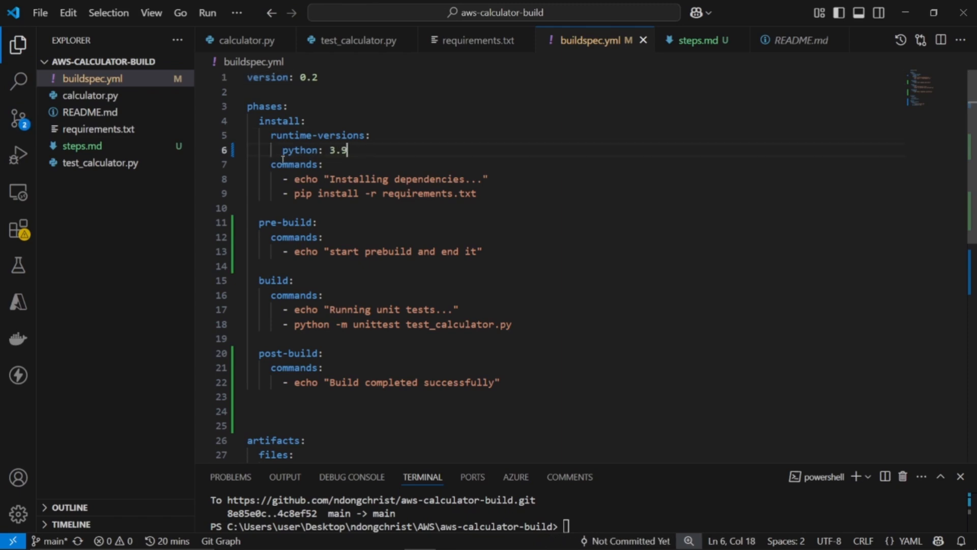
Examine the install phase's commands, highlighting the commands key and the requirements file name in the pip install line
left_click_drag(276, 164, 324, 164)
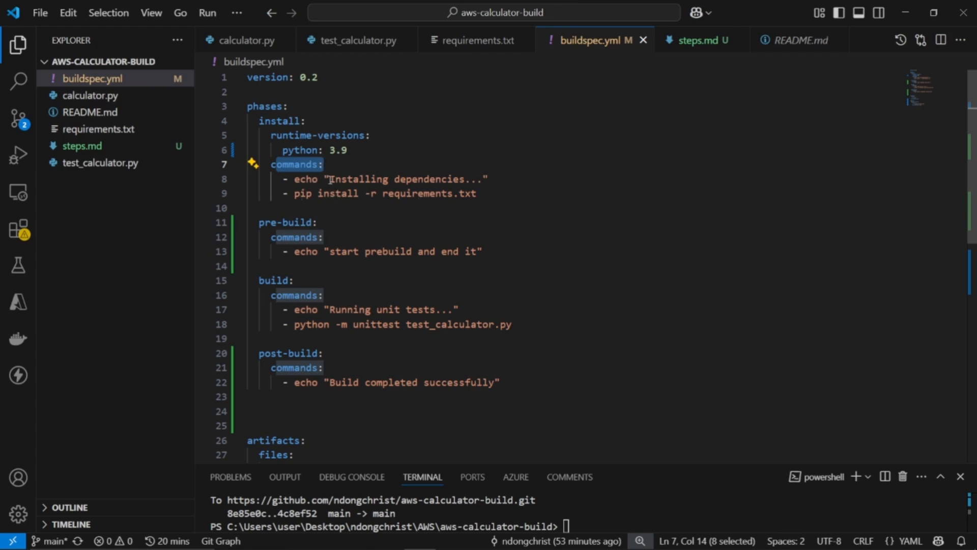
left_click(490, 179)
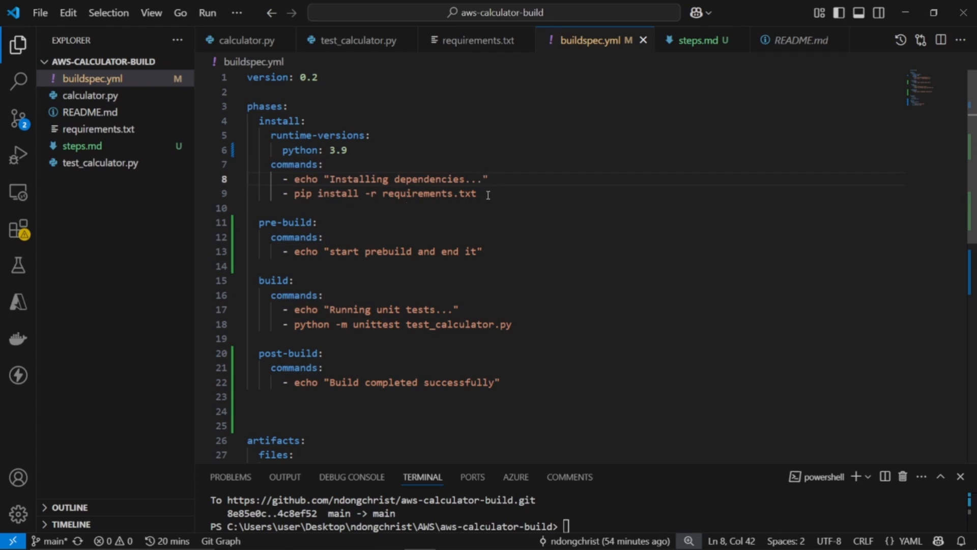
double_click(415, 193)
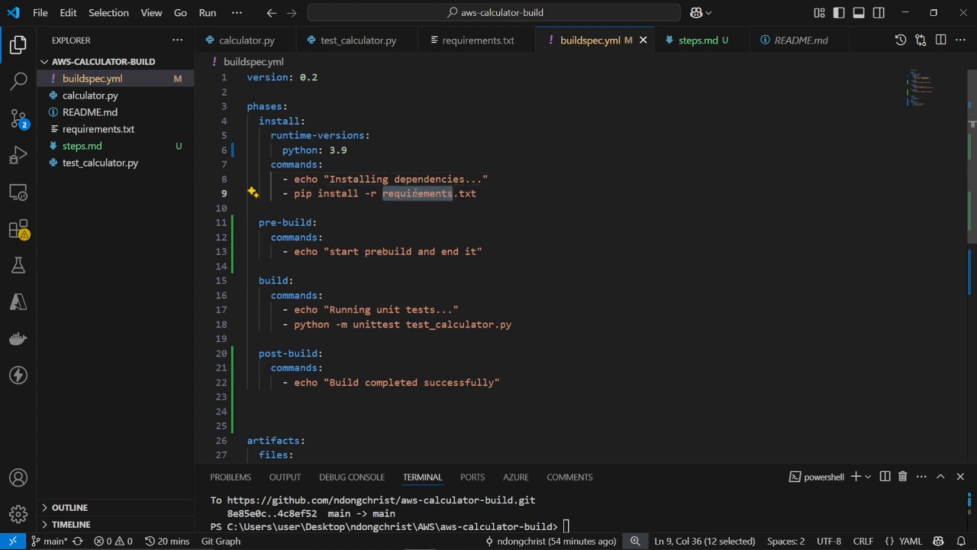
Review the pre-build, build and post-build phases, highlighting the whole build block that runs the unit tests
left_click(254, 222)
left_click_drag(270, 221, 296, 222)
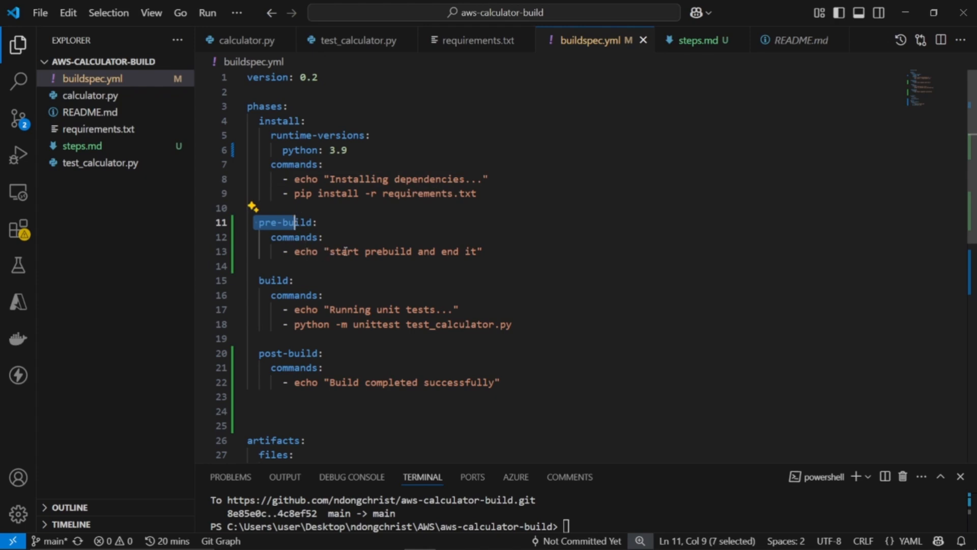
left_click(271, 279)
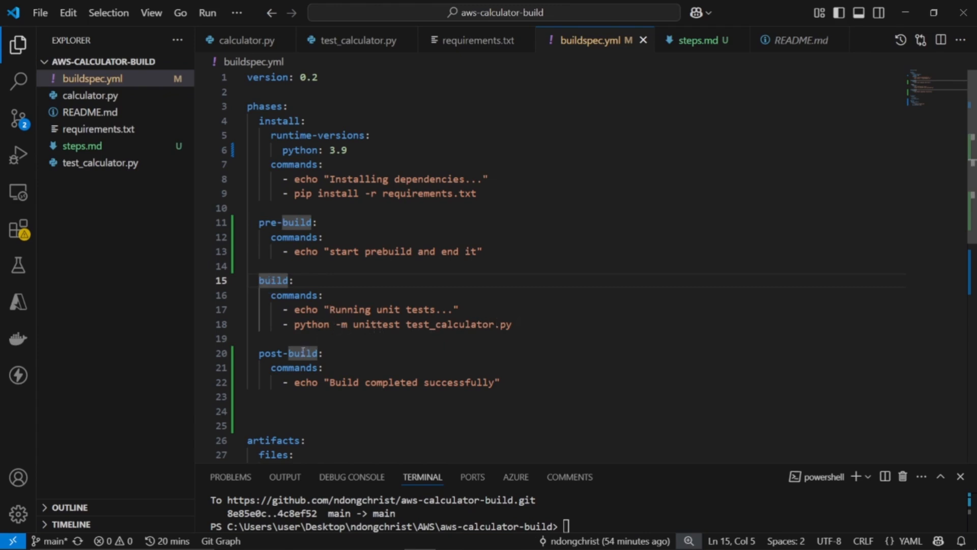
left_click_drag(265, 353, 300, 353)
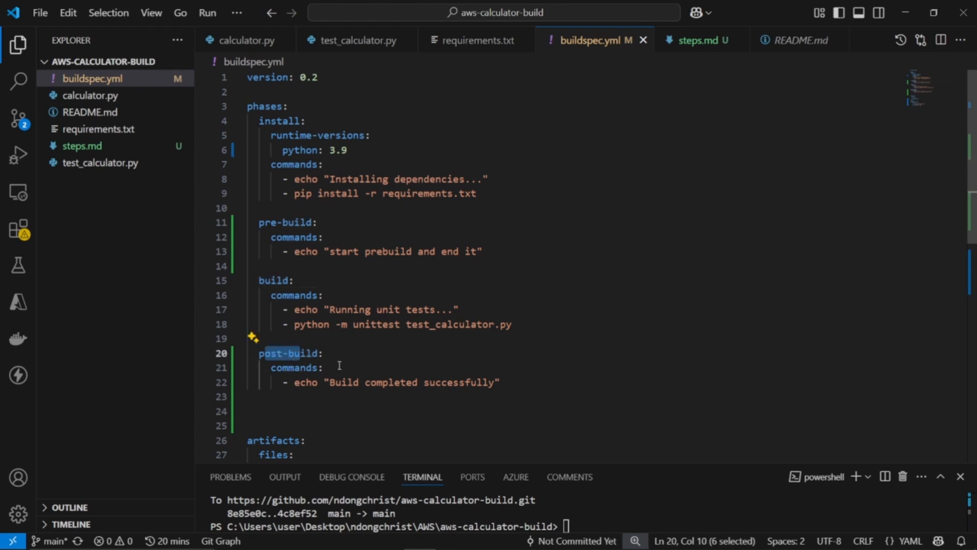
scroll(339, 366, "down", 1)
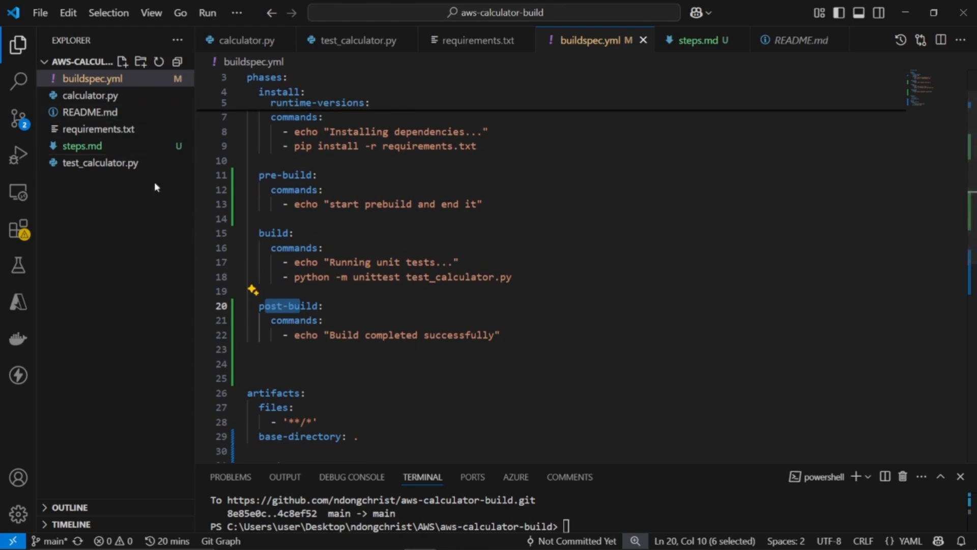
scroll(399, 291, "down", 1)
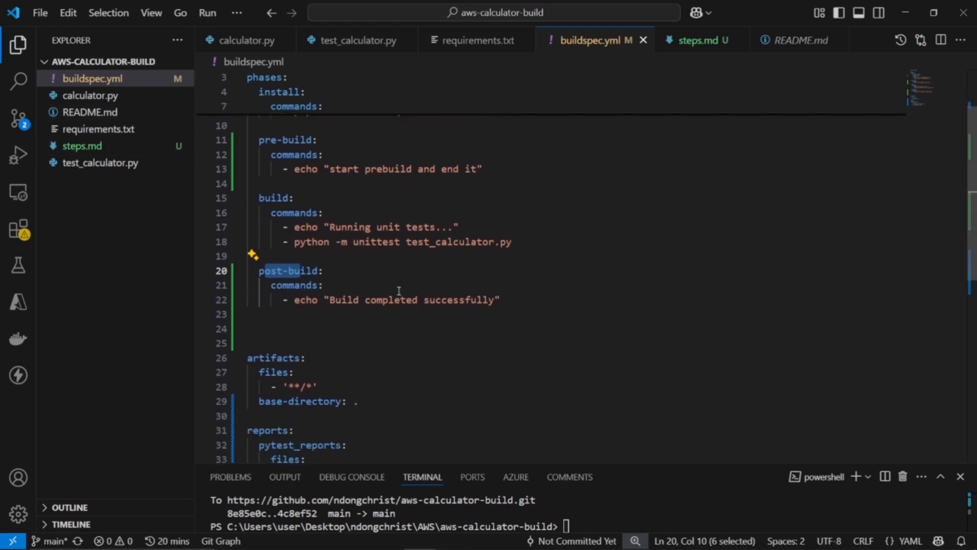
scroll(397, 306, "down", 1)
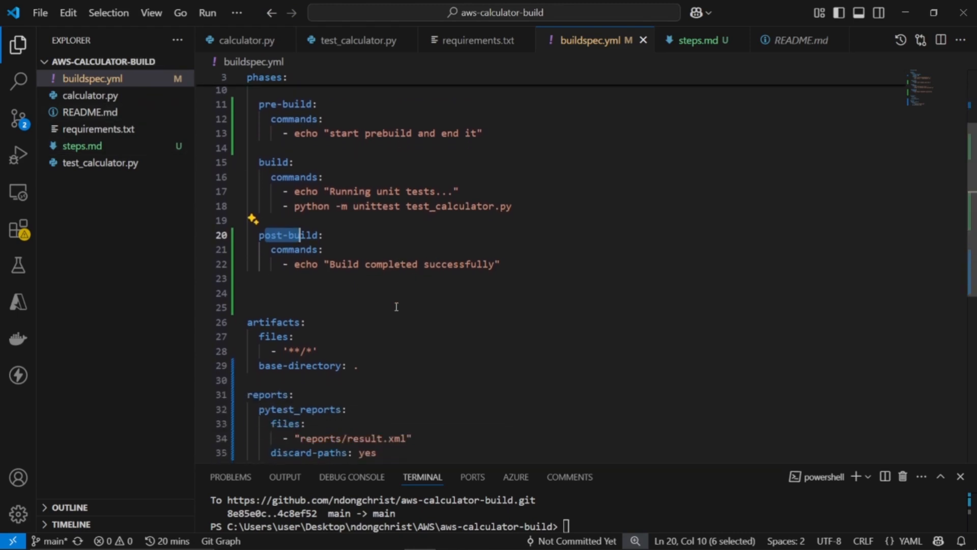
left_click_drag(263, 155, 248, 220)
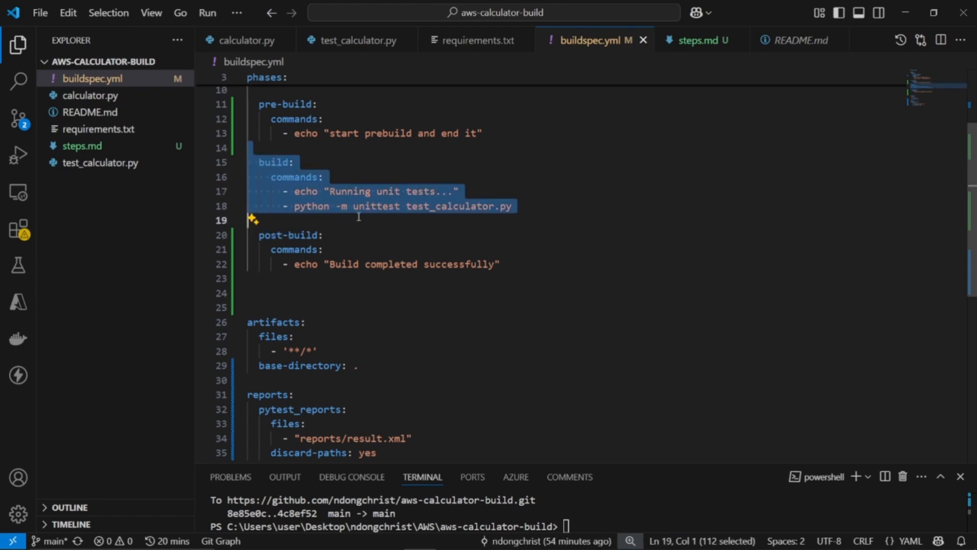
Compare the artifacts section of buildspec.yml with the artifacts explanation in steps.md, and return to buildspec.yml
left_click(323, 322)
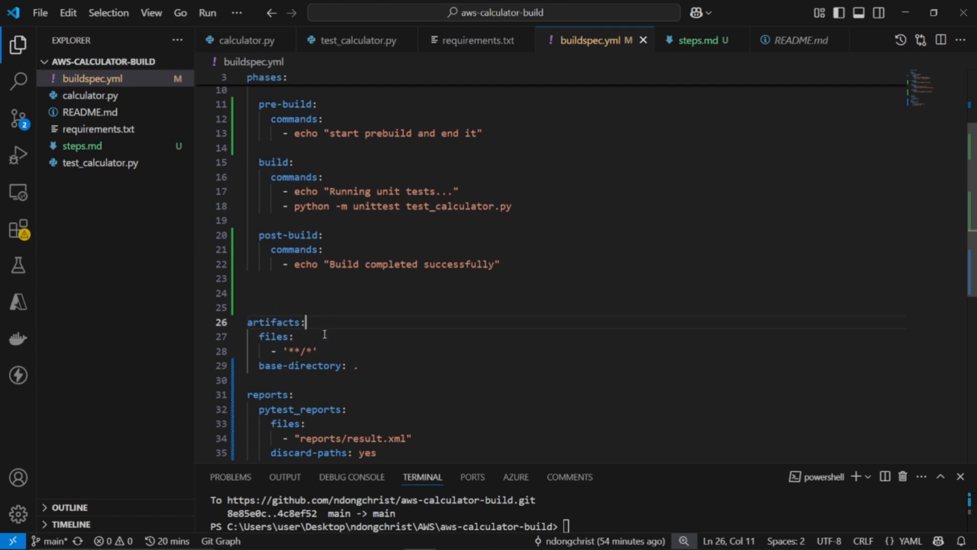
left_click(110, 146)
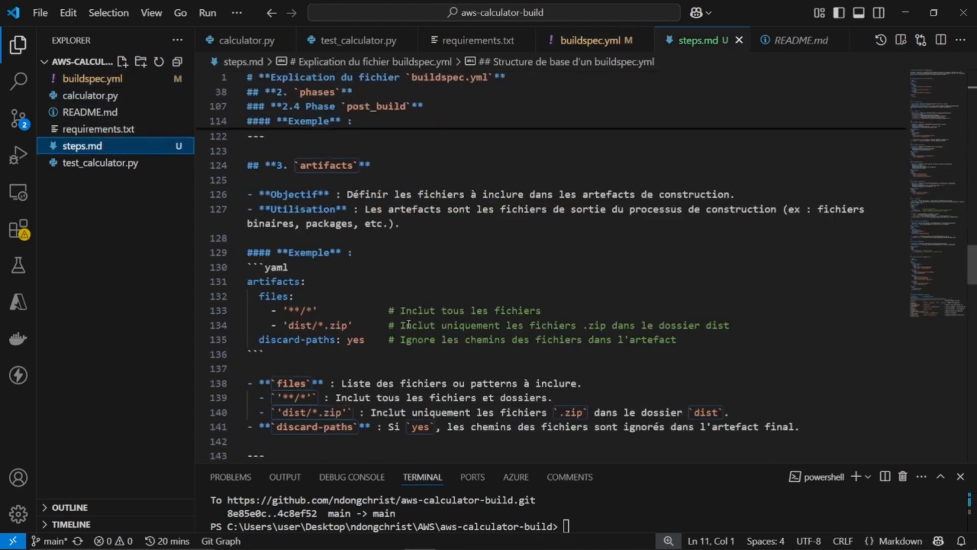
scroll(411, 334, "down", 1)
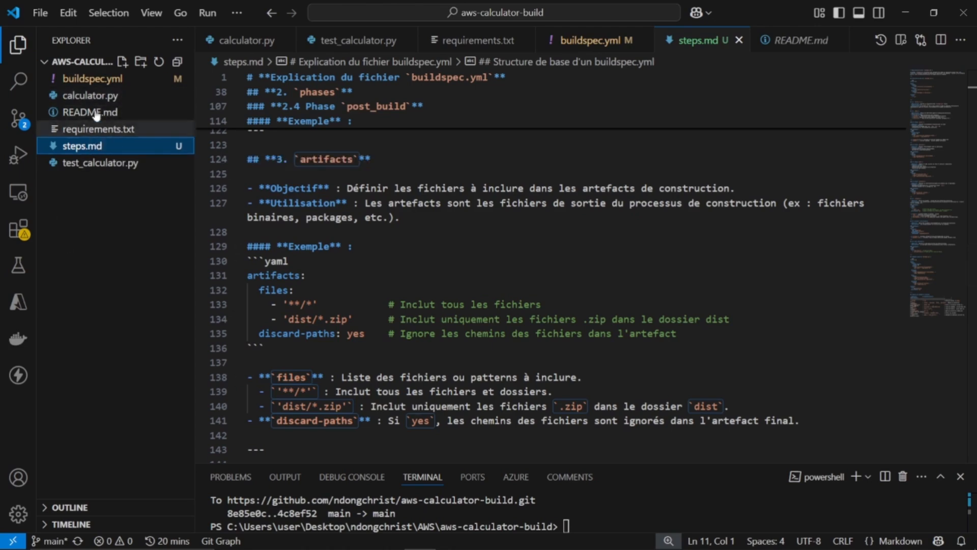
left_click(93, 80)
scroll(357, 294, "down", 1)
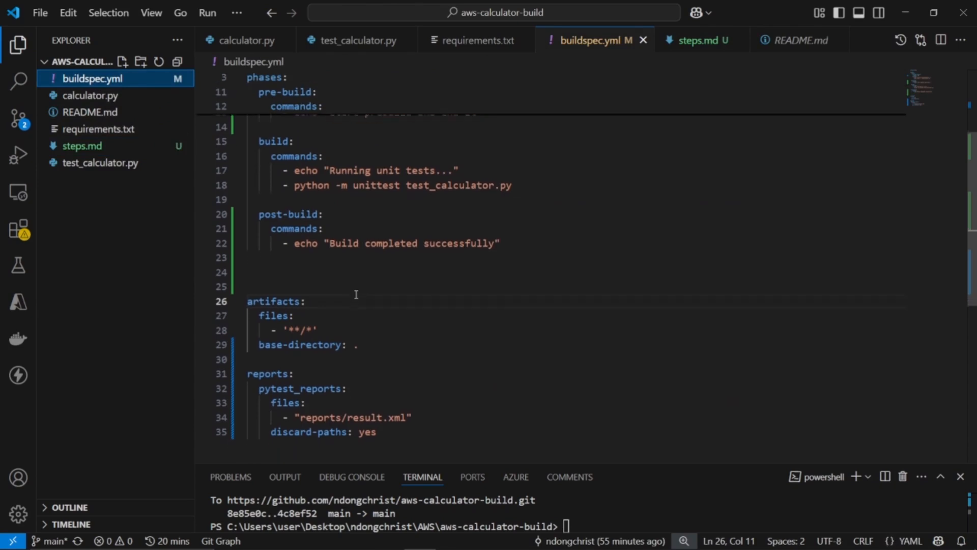
Examine the base-directory setting under artifacts and the discard-paths setting under reports in buildspec.yml, highlighting both
double_click(261, 315)
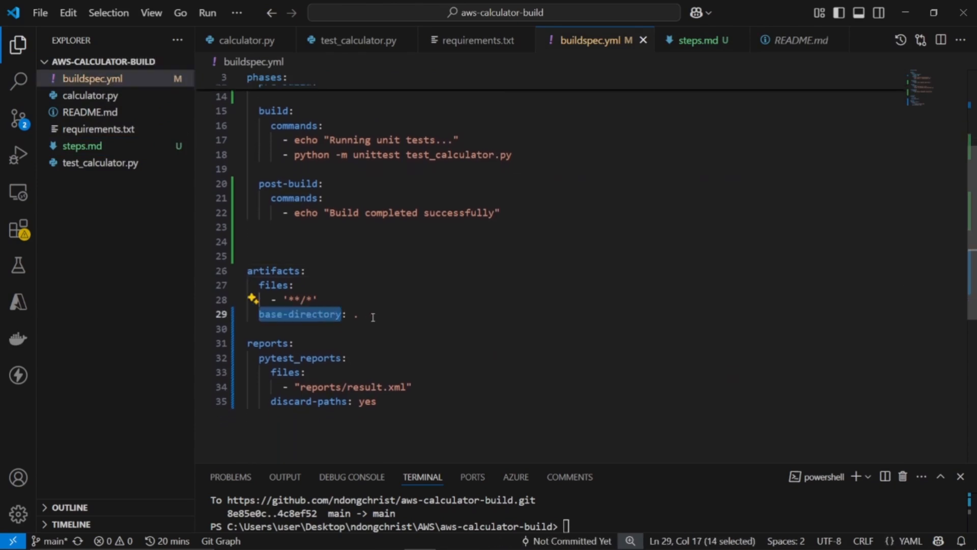
left_click(364, 316)
key("shift+Left")
key("shift+Left")
left_click(364, 316)
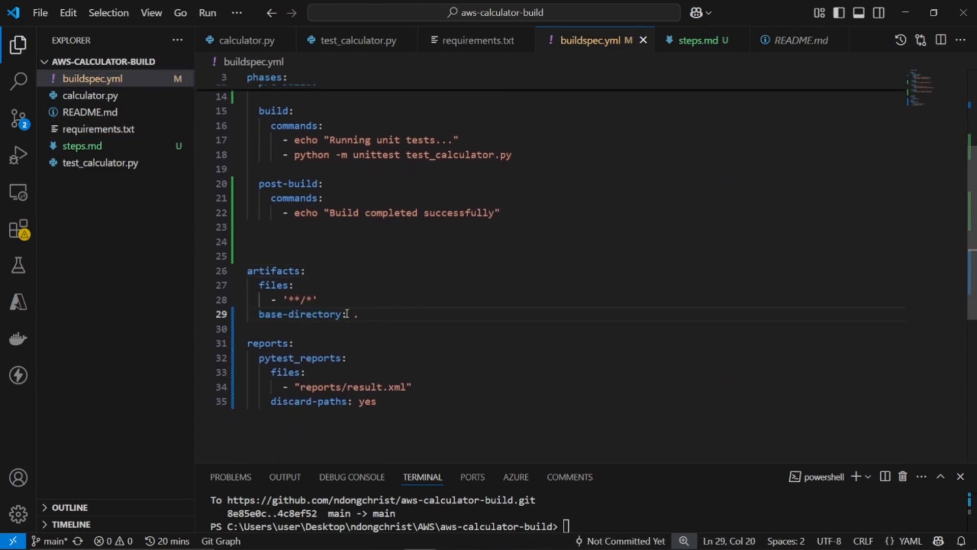
left_click(401, 328)
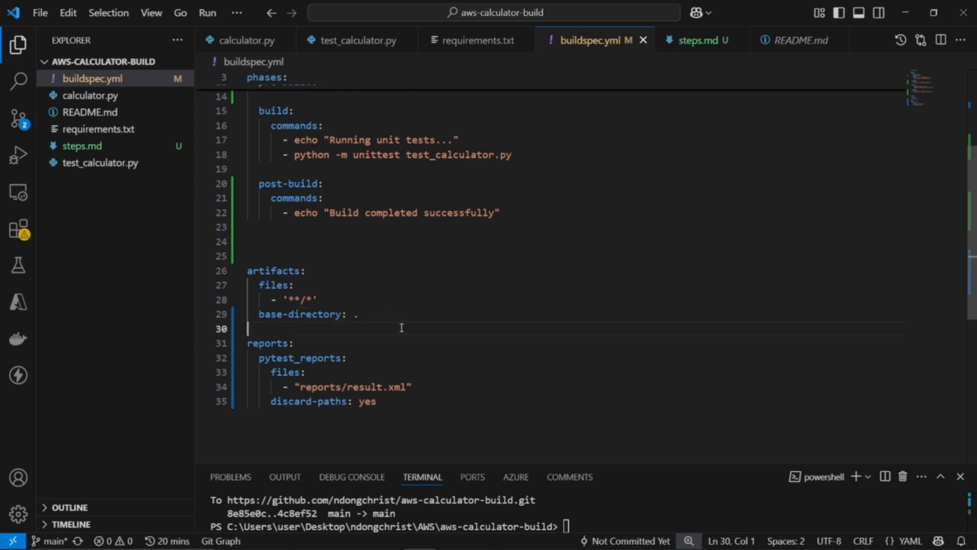
left_click(389, 320)
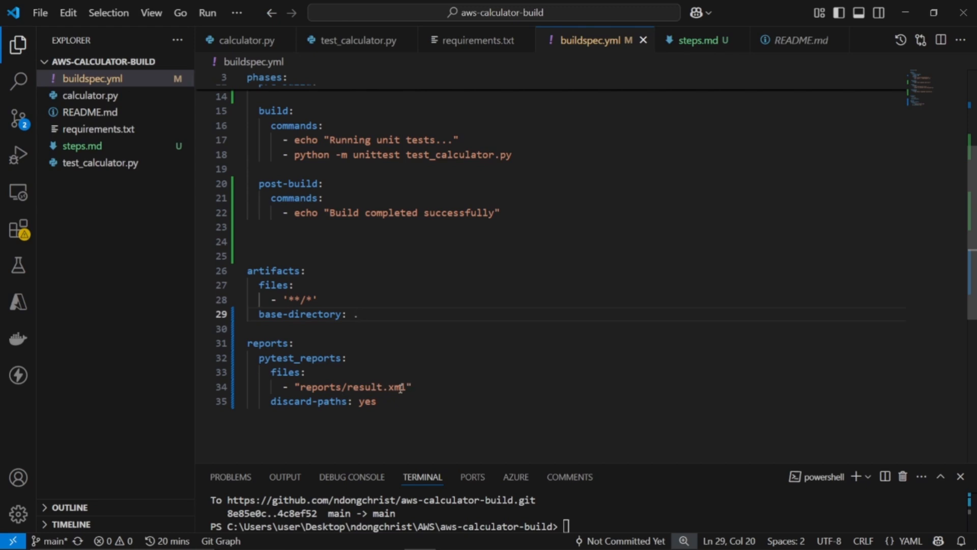
left_click_drag(266, 401, 398, 399)
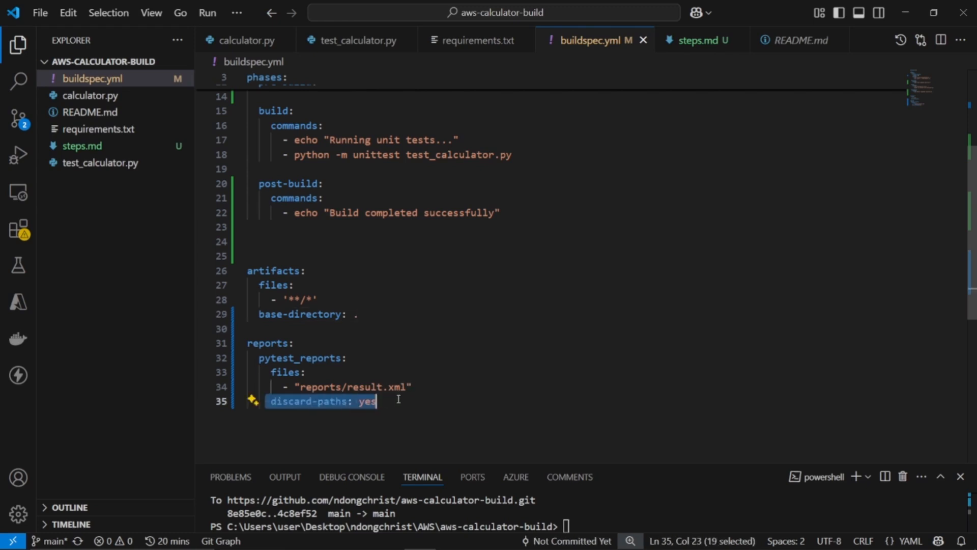
left_click(377, 401)
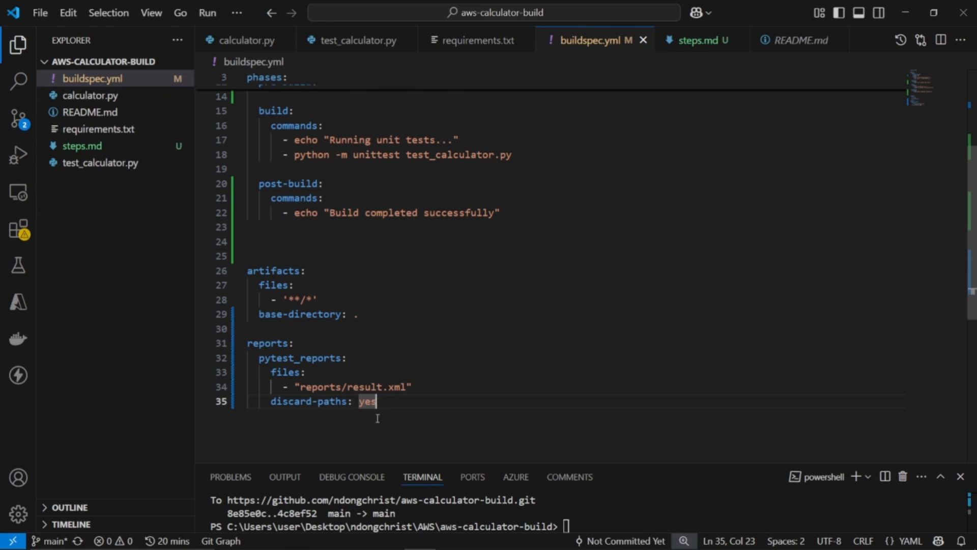
Enlarge the terminal area and stage all project changes with git add
left_click_drag(441, 462, 428, 283)
left_click(439, 415)
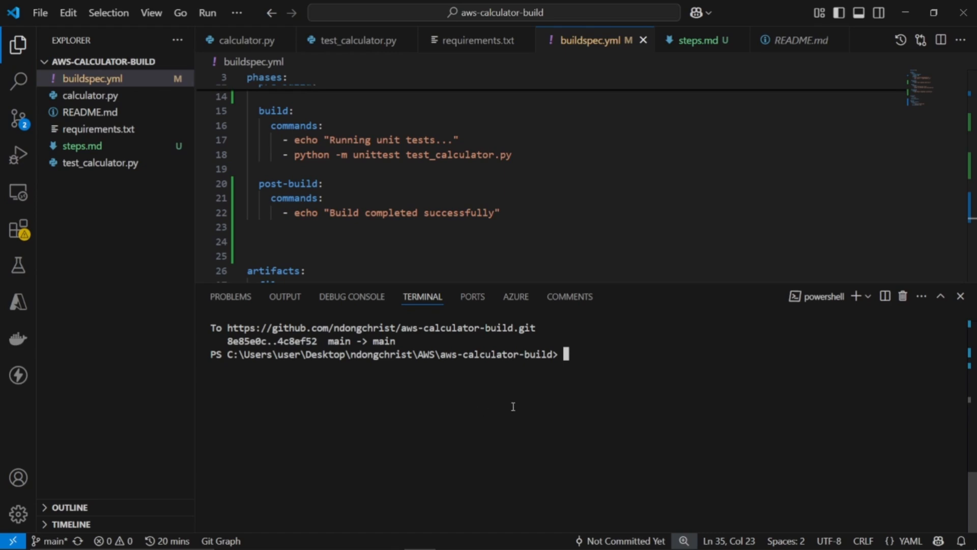
type("git add .")
key("Return")
Commit the staged changes with the message "Added steps.md"
type("git comm")
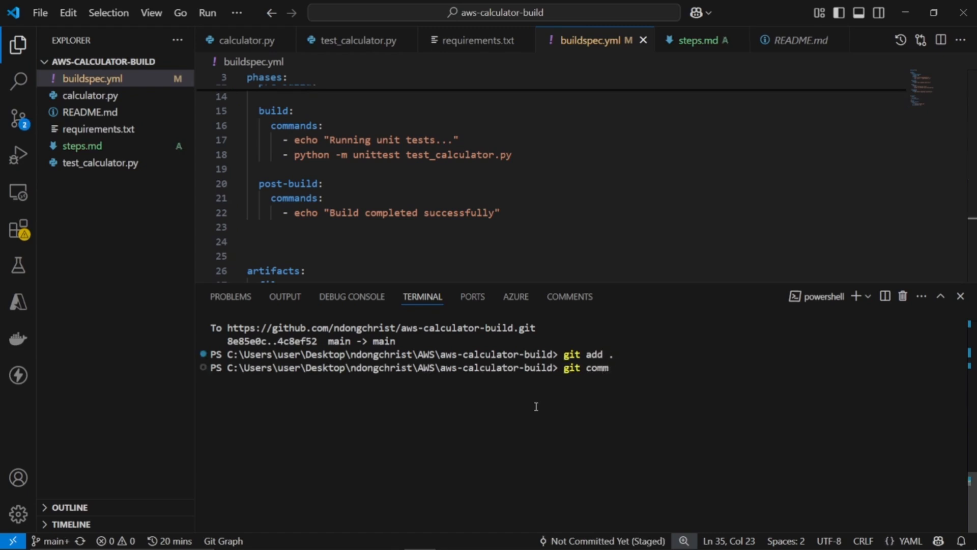
type("it -m \"")
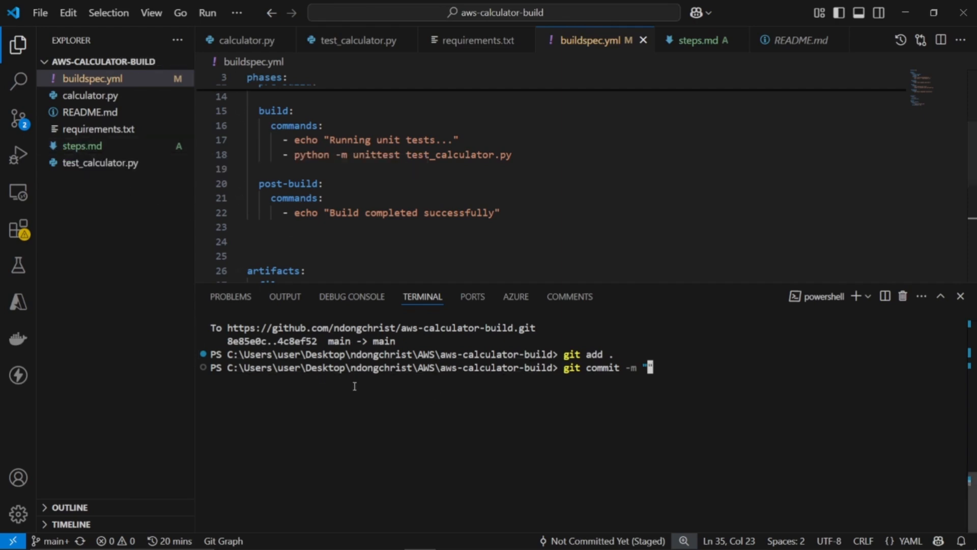
type("Added st")
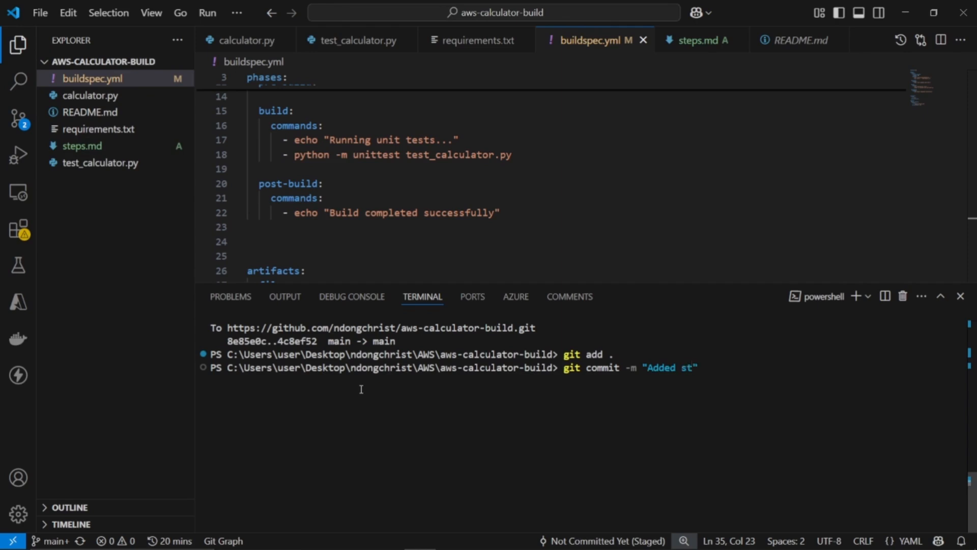
type("eps.")
type("md")
key("Return")
Push the commit to the remote GitHub repository with git push
type("git pus")
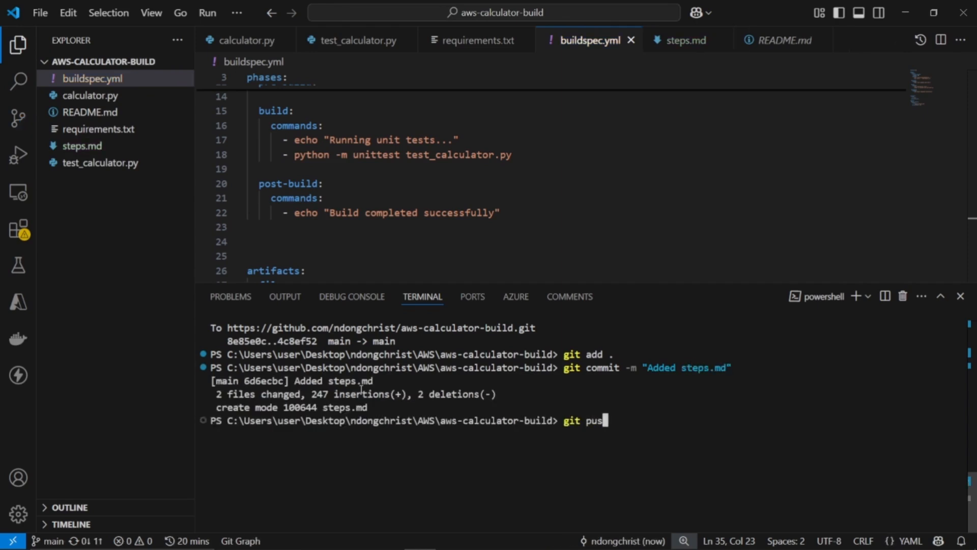
type("h")
key("Return")
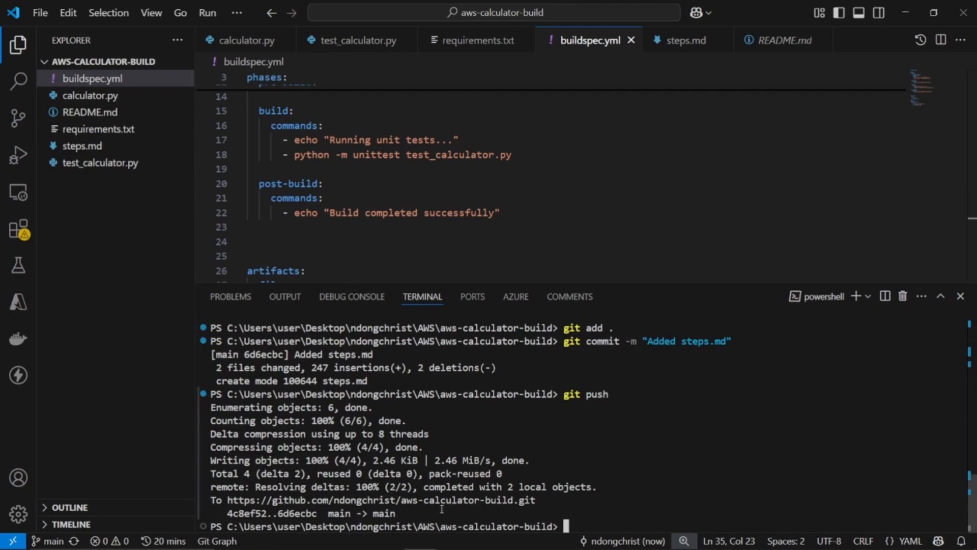
Switch to the AWS console in Chrome, search its services for "code build" and open CodeBuild
key("alt+Tab")
key("alt+Tab")
key("alt+Tab")
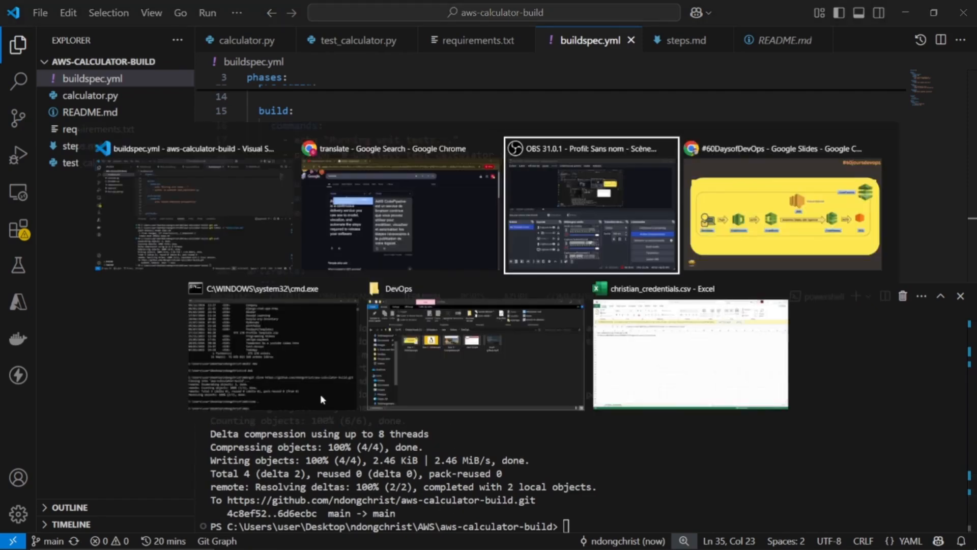
key("Escape")
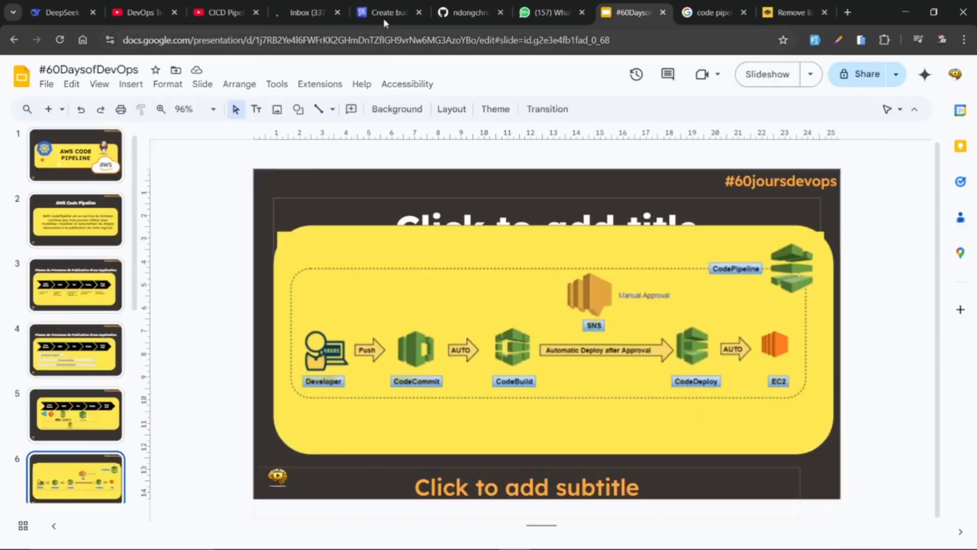
left_click(383, 18)
scroll(141, 171, "up", 10)
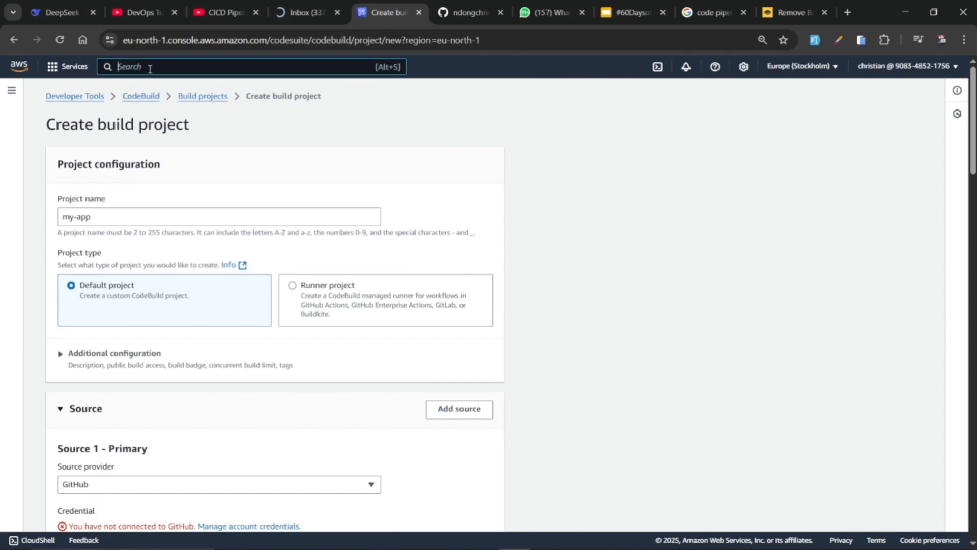
left_click(135, 97)
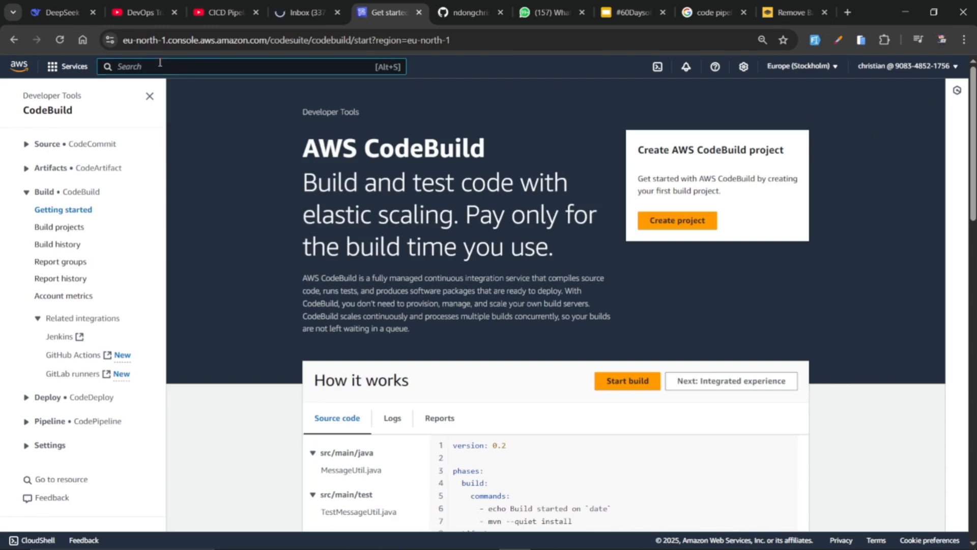
type("code b")
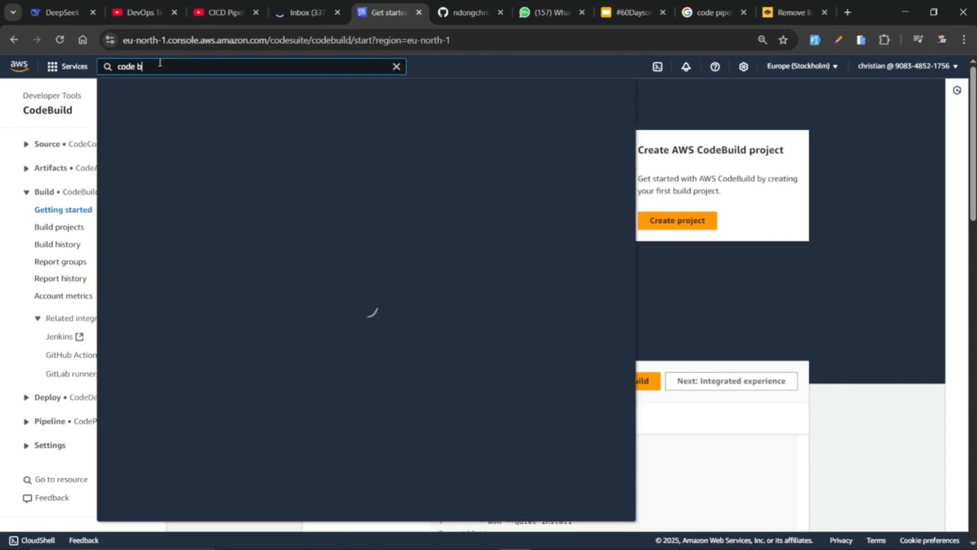
type("uild")
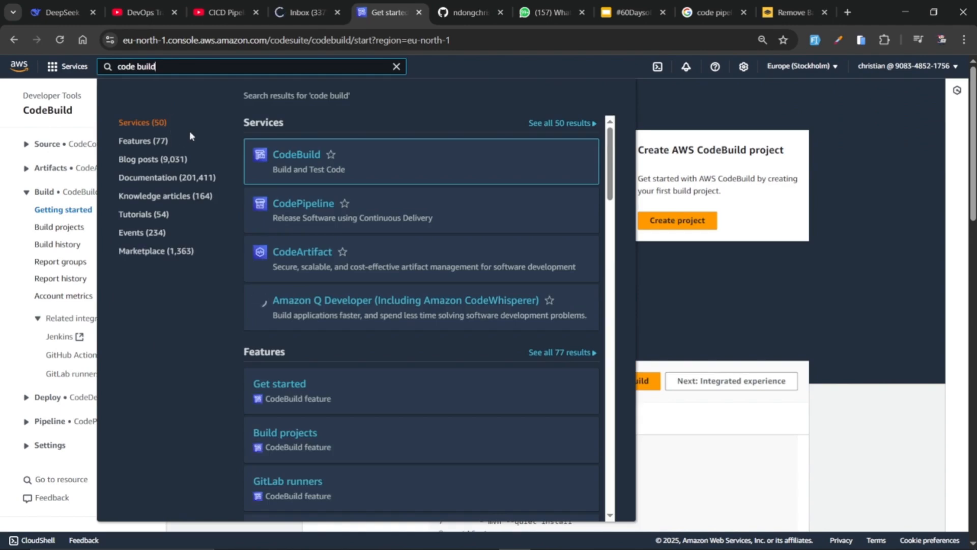
left_click(297, 154)
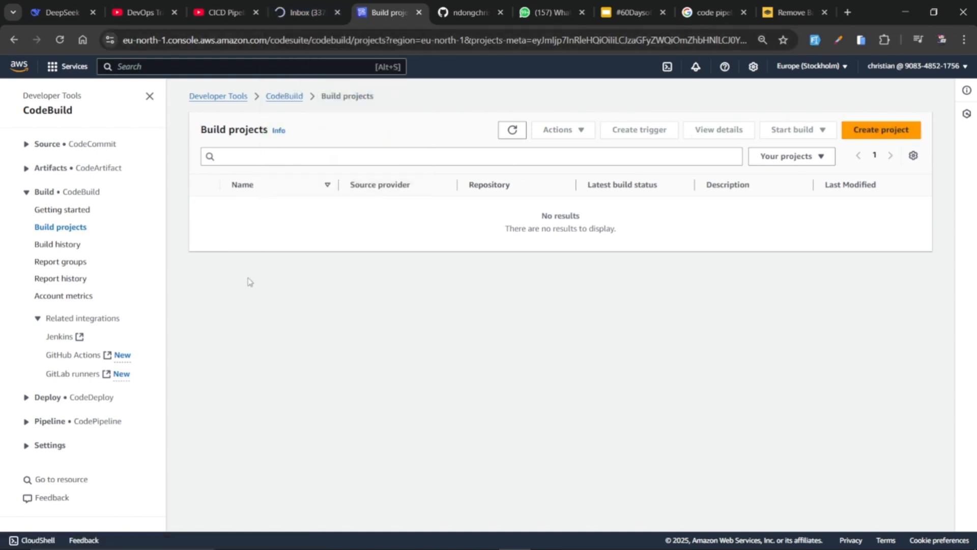
Switch back to VS Code and highlight the whole artifacts block in buildspec.yml
key("alt+Tab")
scroll(369, 157, "down", 2)
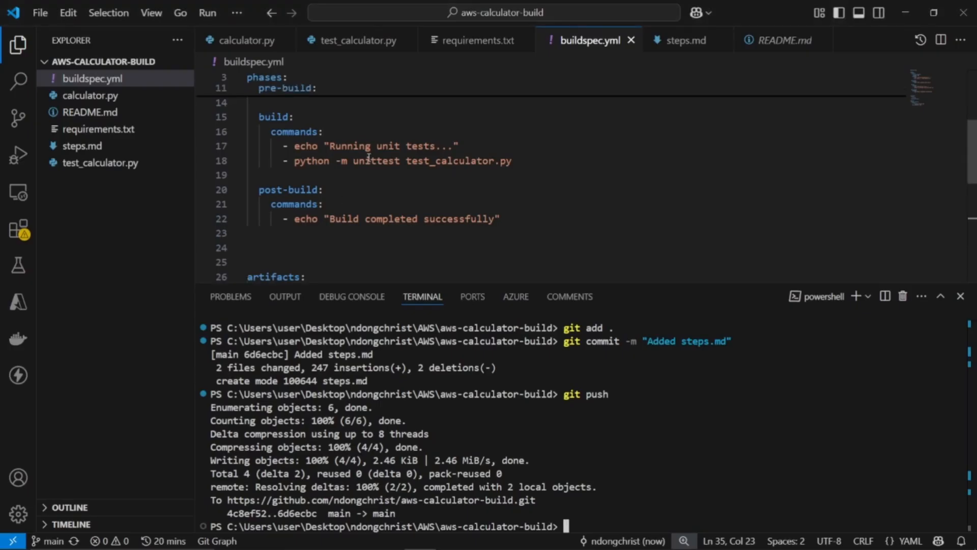
scroll(332, 226, "down", 2)
left_click_drag(327, 234, 248, 183)
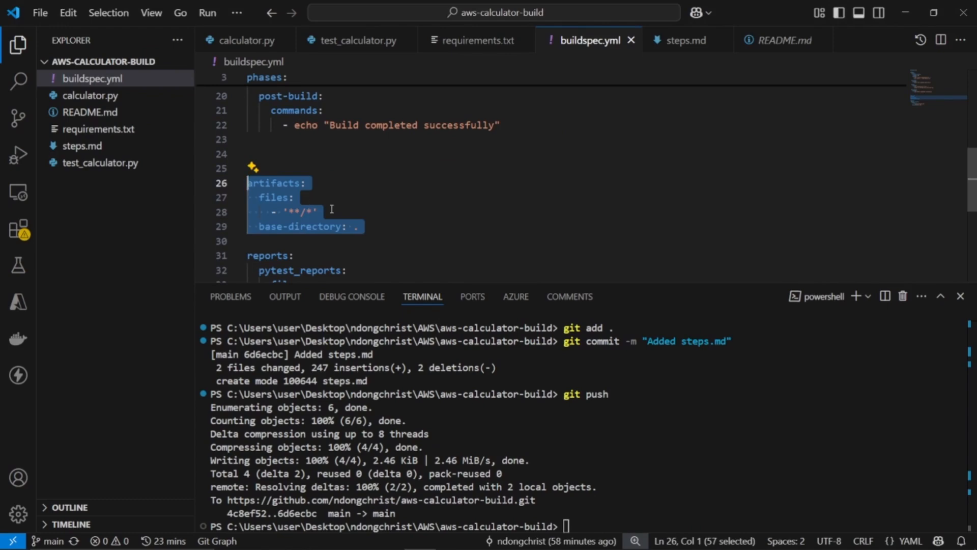
Return to the AWS console in Chrome, search for "s3" and open the S3 service
key("alt+Tab")
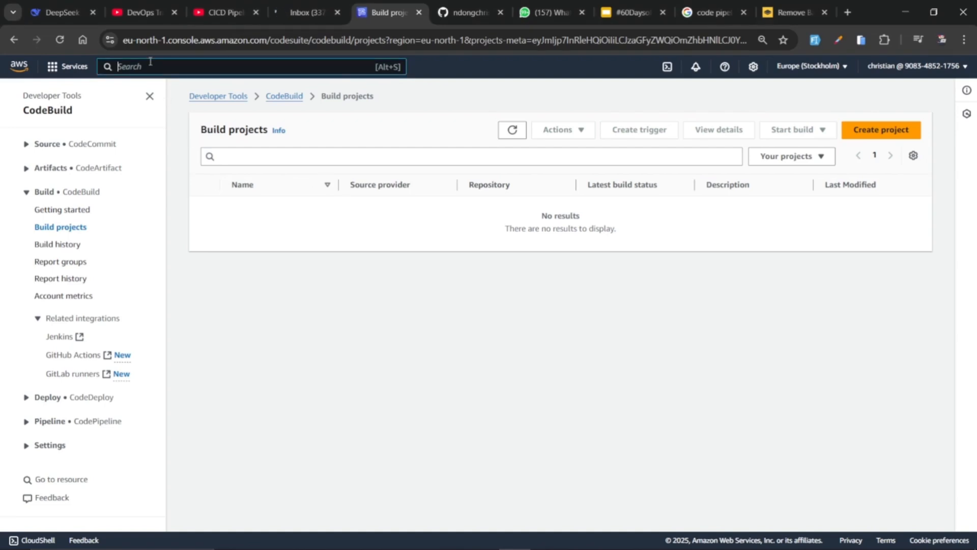
type("s3")
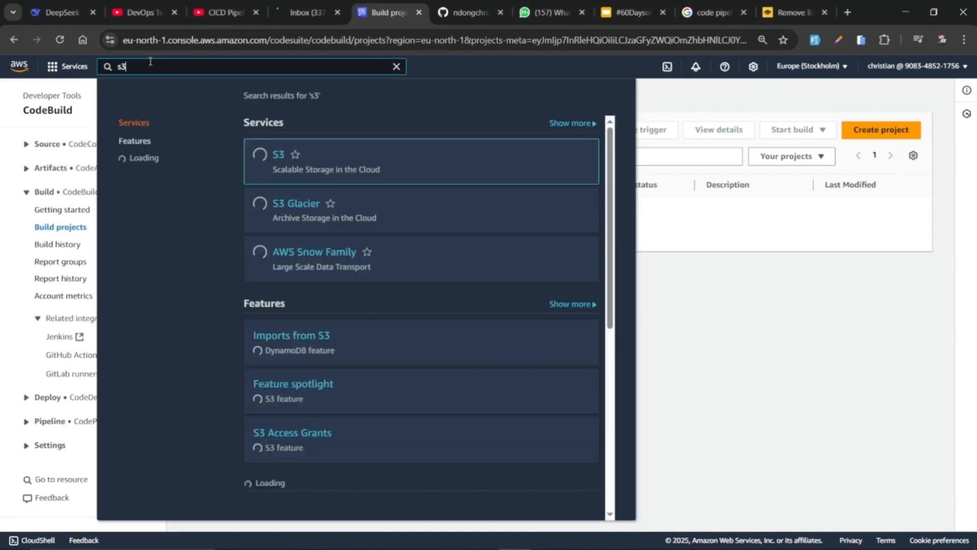
left_click(277, 153)
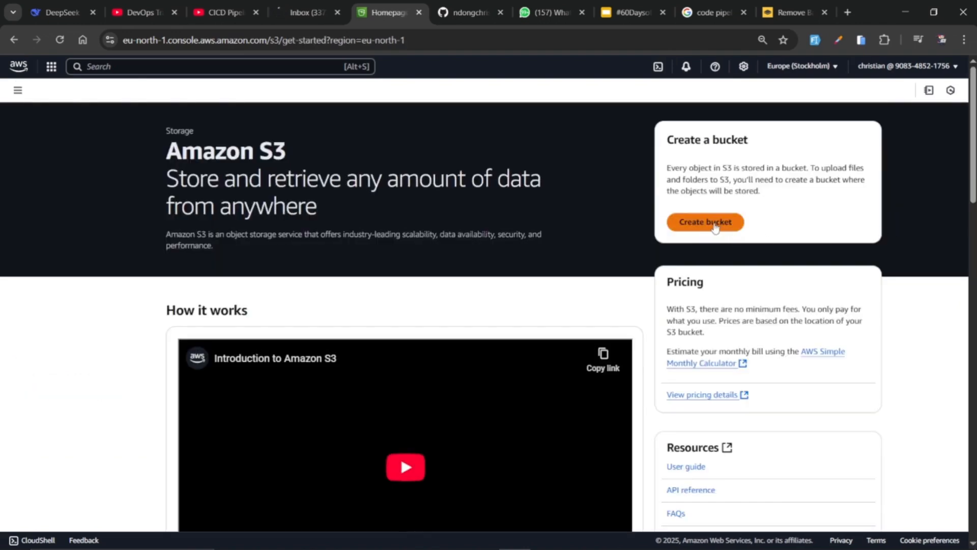
Create a general purpose S3 bucket named aws-bucket-calculator, keeping the default ownership, public access and encryption settings
left_click(715, 222)
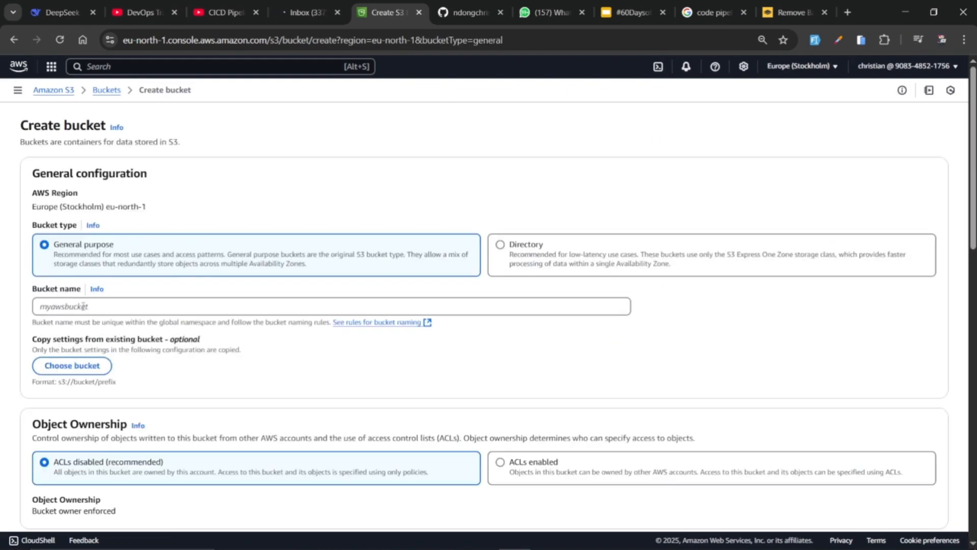
left_click(83, 306)
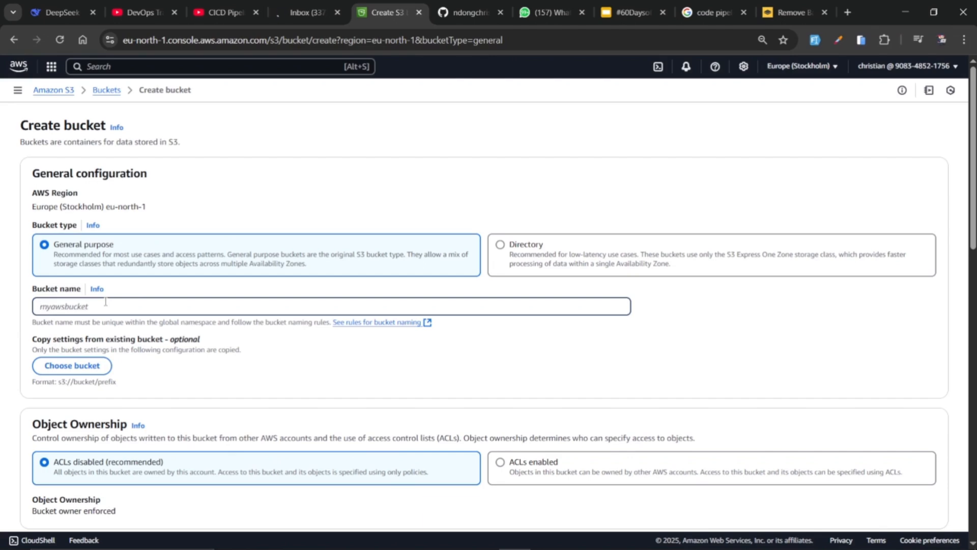
type("aw")
type("tor")
scroll(134, 319, "down", 14)
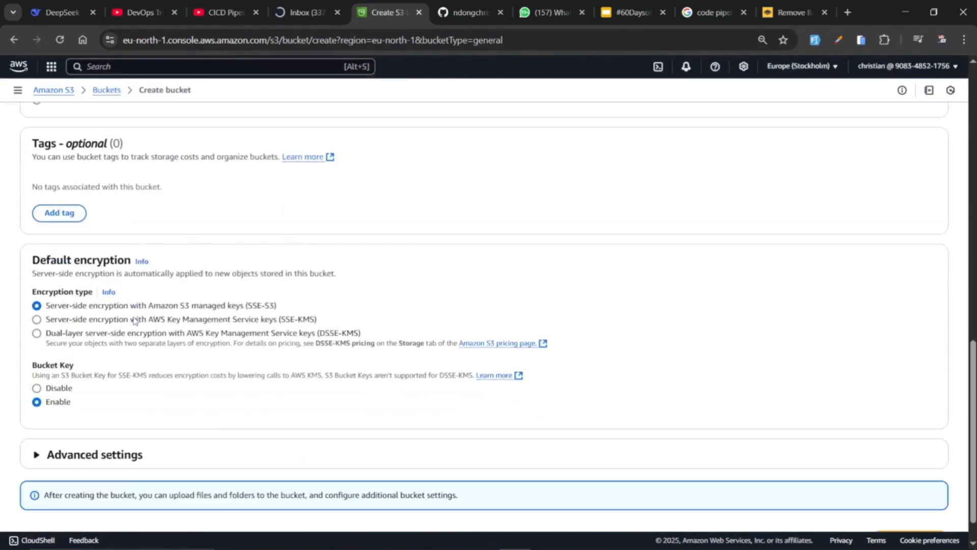
scroll(199, 155, "up", 4)
scroll(265, 232, "down", 5)
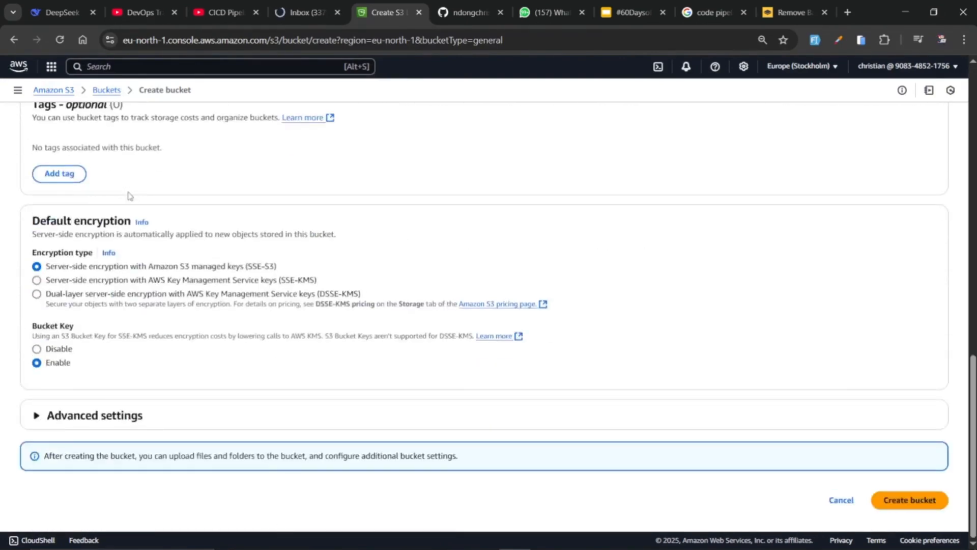
left_click(901, 501)
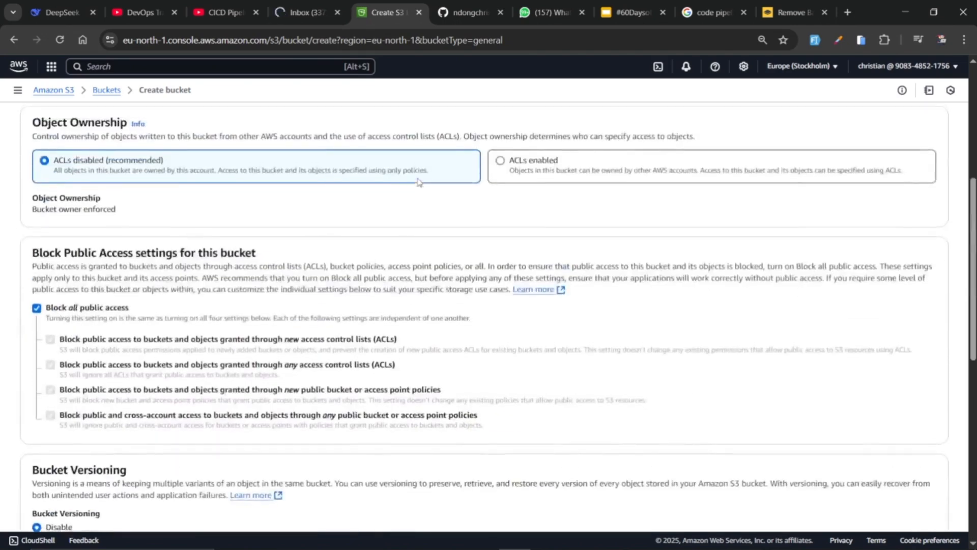
scroll(419, 182, "down", 10)
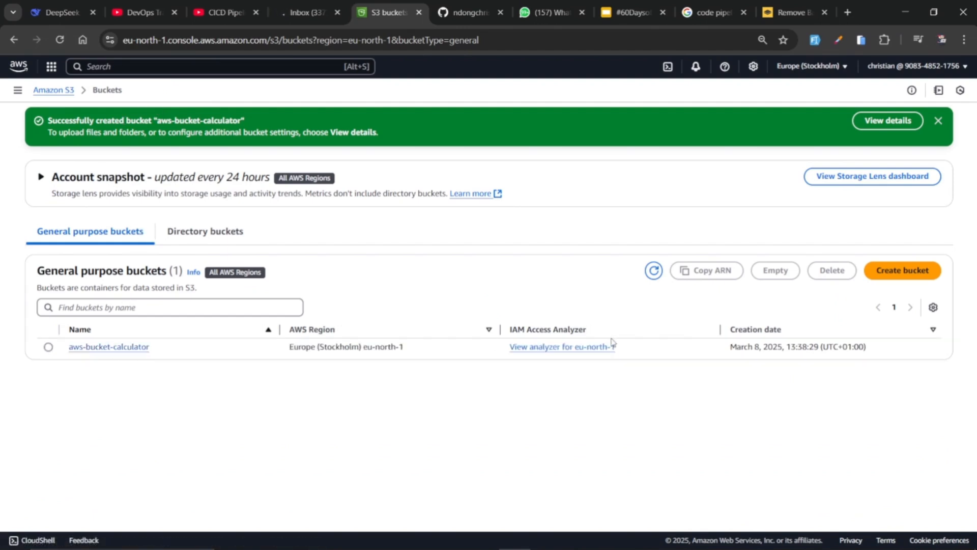
Search the AWS services for "Code build" and open CodeBuild
left_click(126, 67)
type("Code")
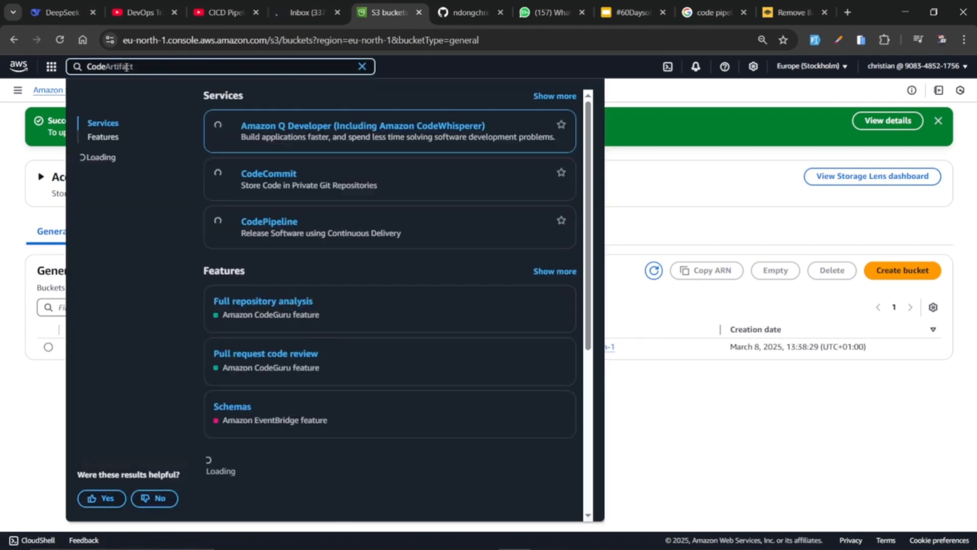
type(" bui")
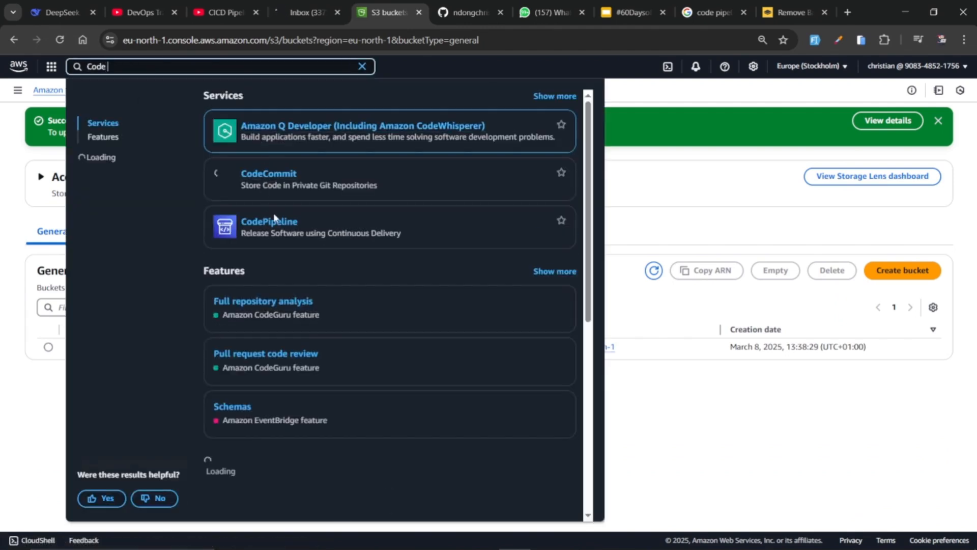
type("ld")
left_click(255, 126)
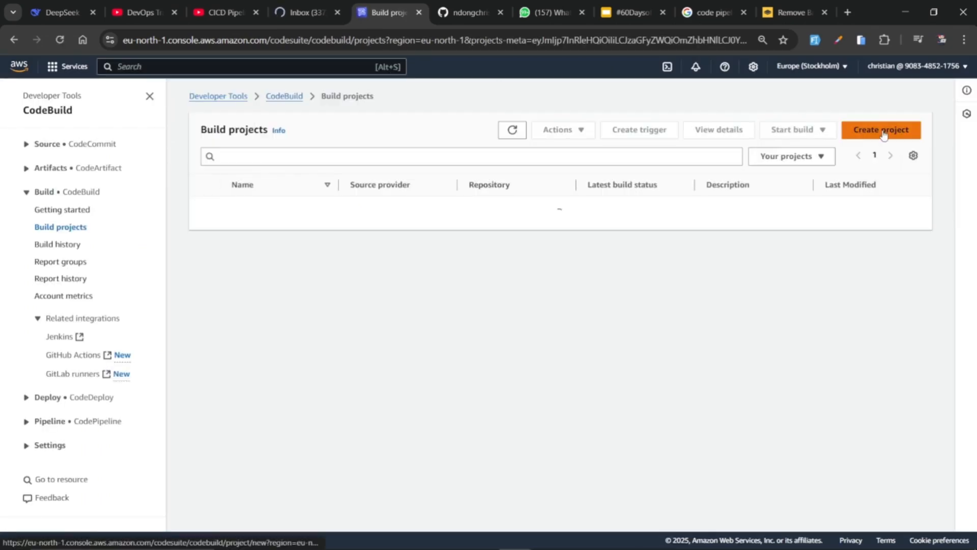
Start a new build project and name it aws-calculator
left_click(857, 134)
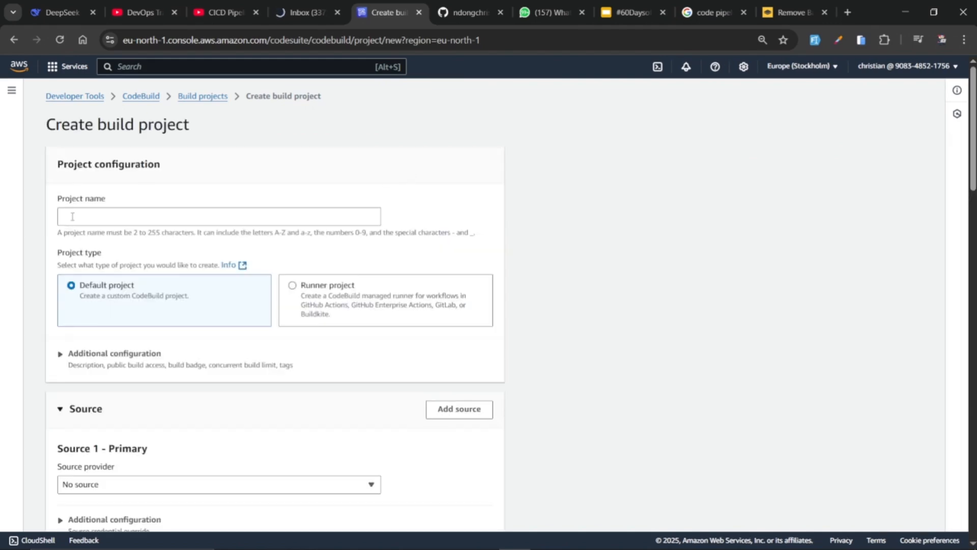
left_click(72, 216)
type("aws-calculator")
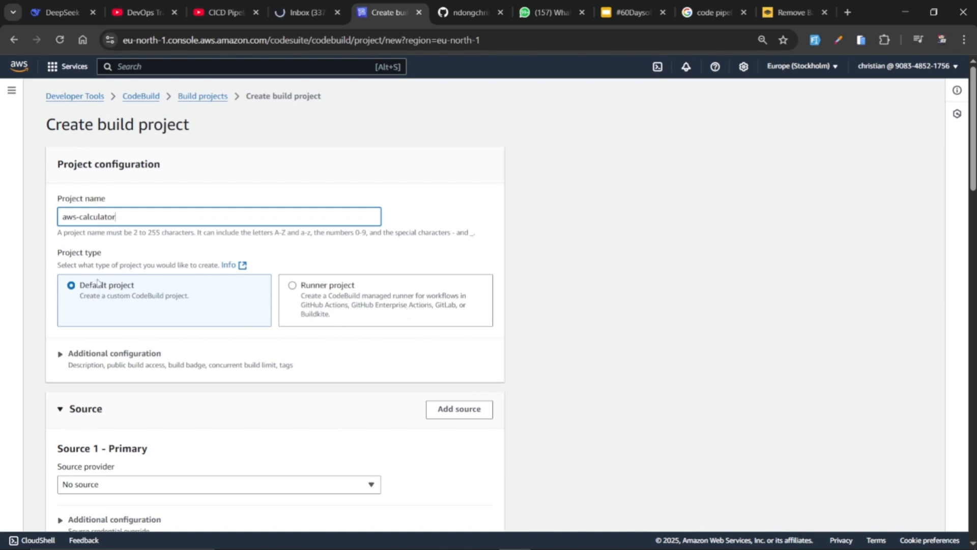
Examine the build project's optional additional configuration, including the concurrent build limit setting
left_click(60, 354)
scroll(168, 342, "down", 2)
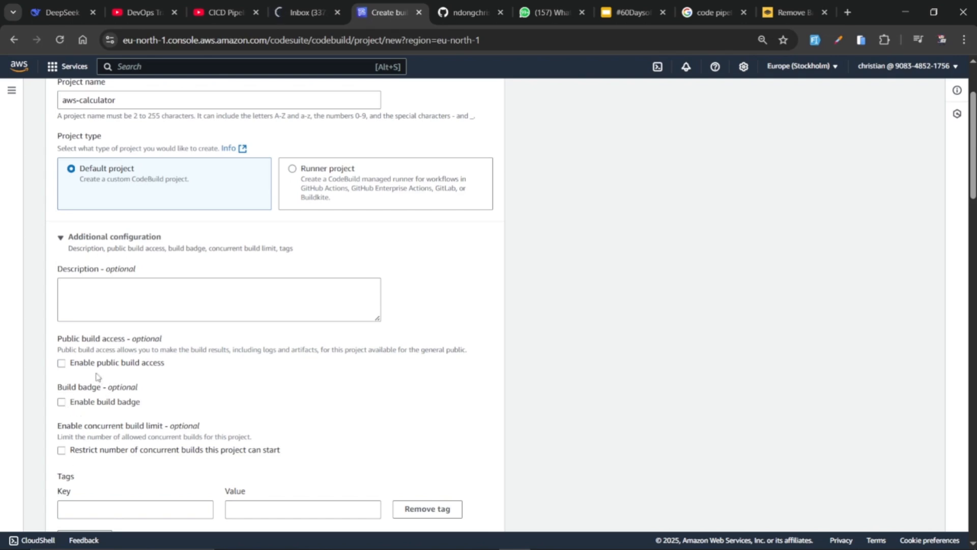
scroll(76, 402, "down", 1)
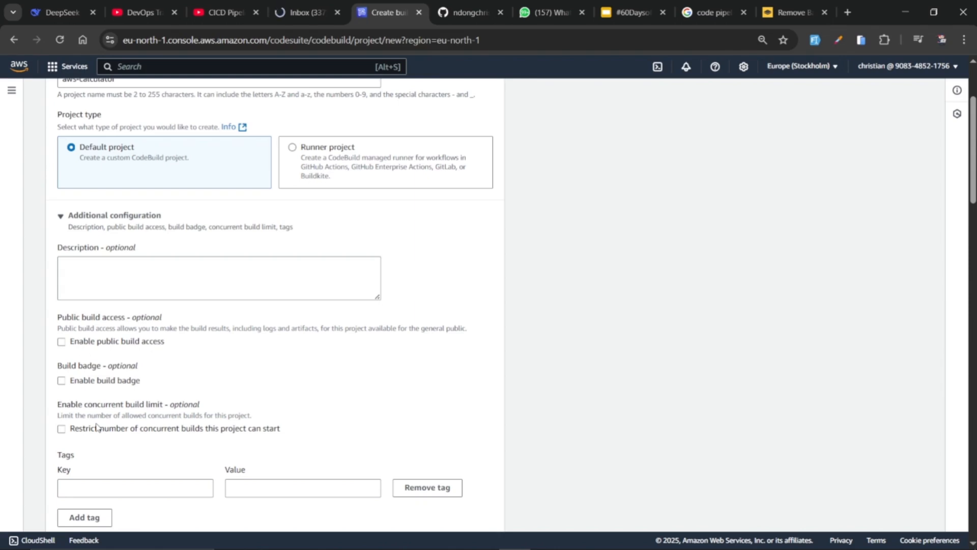
left_click(62, 429)
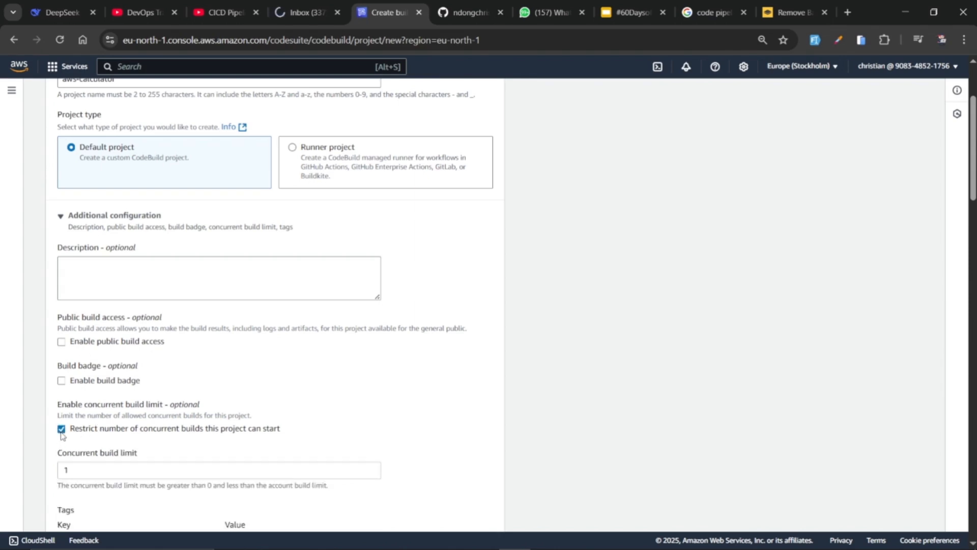
left_click(75, 467)
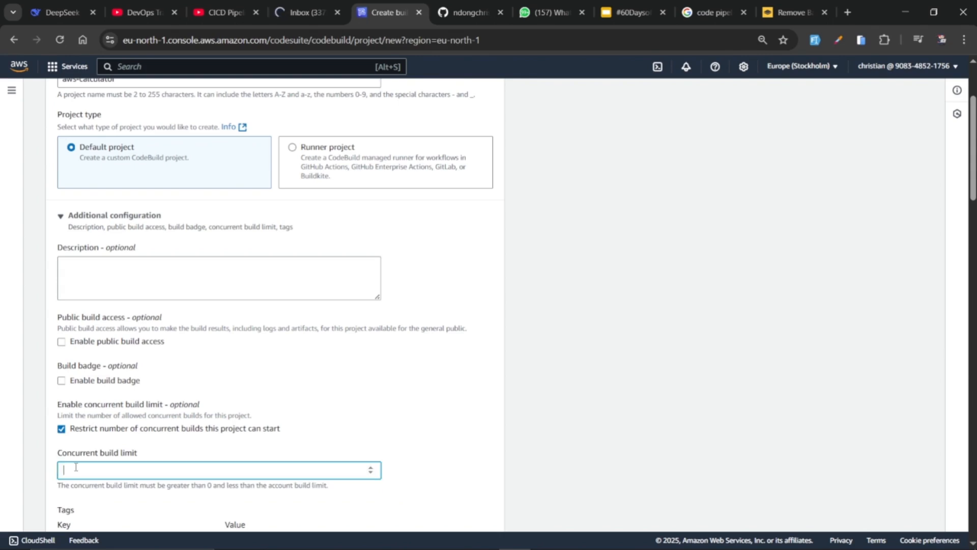
left_click(61, 429)
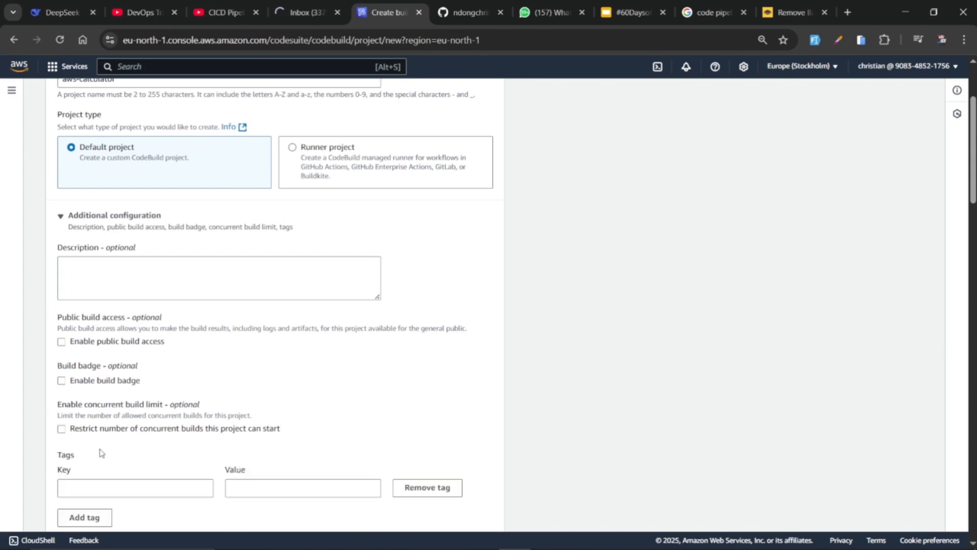
scroll(126, 425, "down", 3)
scroll(124, 385, "up", 3)
scroll(123, 385, "up", 3)
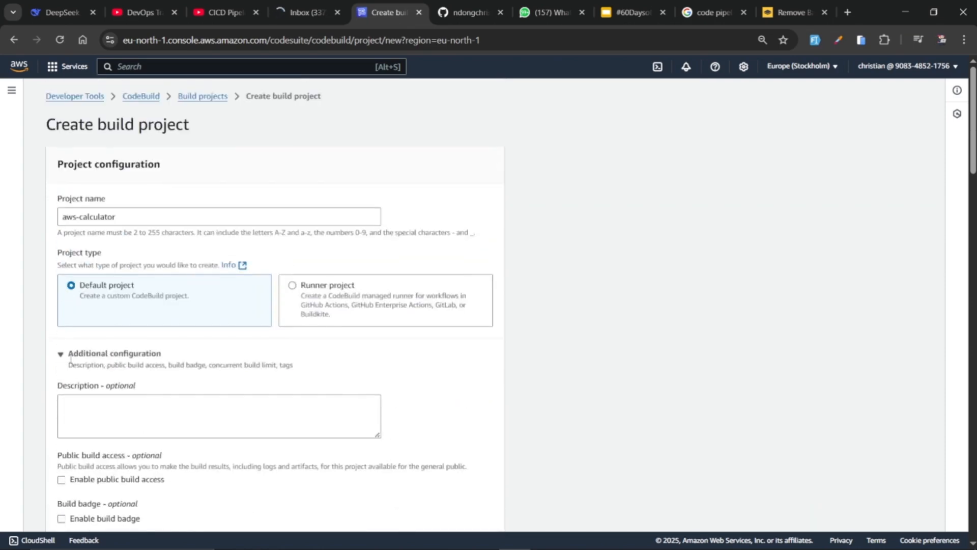
left_click(66, 352)
Set the primary source provider to GitHub and choose a public repository as the source
scroll(129, 338, "down", 4)
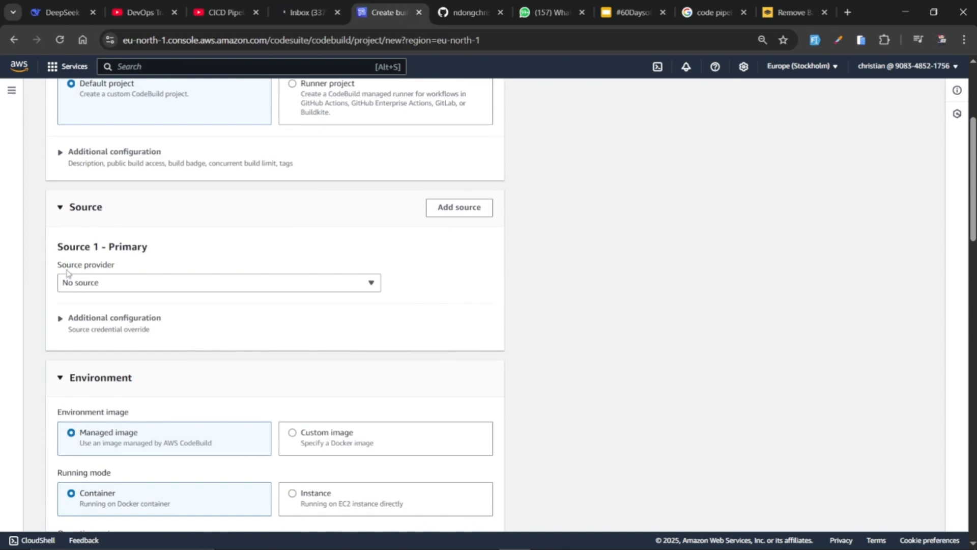
left_click(100, 289)
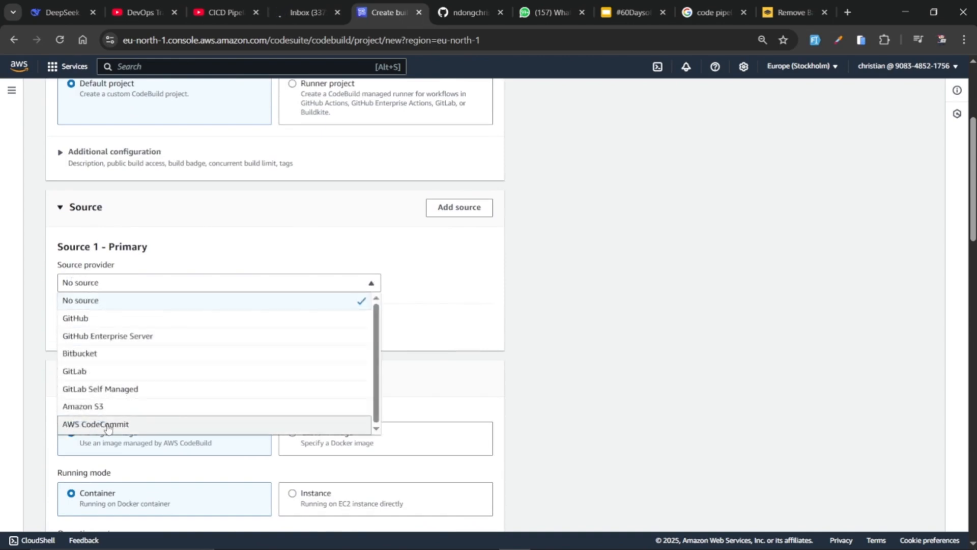
left_click(168, 322)
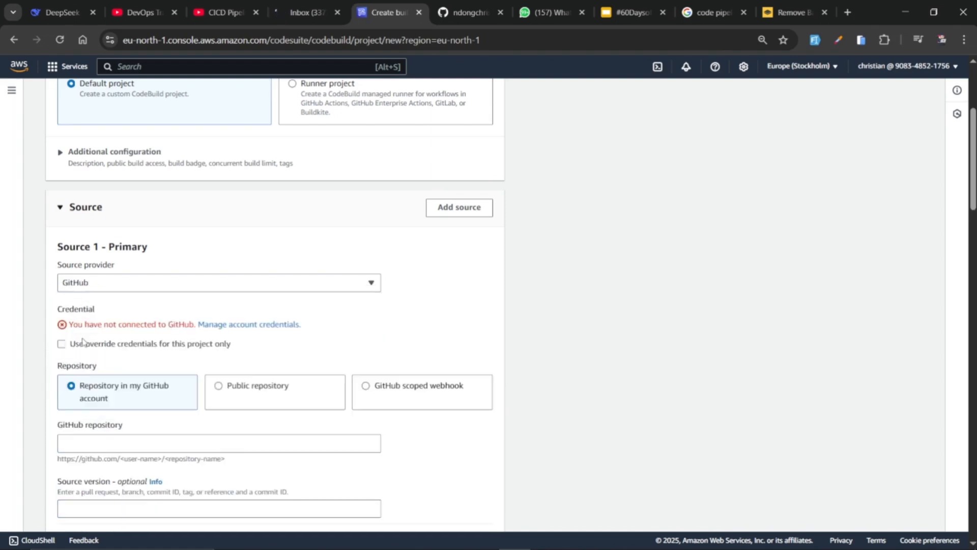
left_click(259, 394)
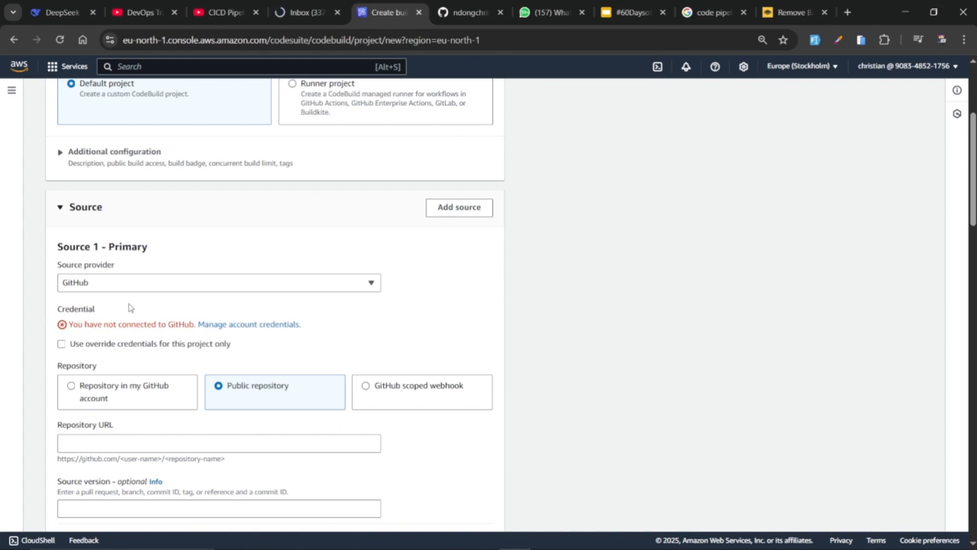
Copy the HTTPS clone URL of the aws-calculator-build repository from GitHub and enter it as the source's repository URL
scroll(110, 400, "down", 1)
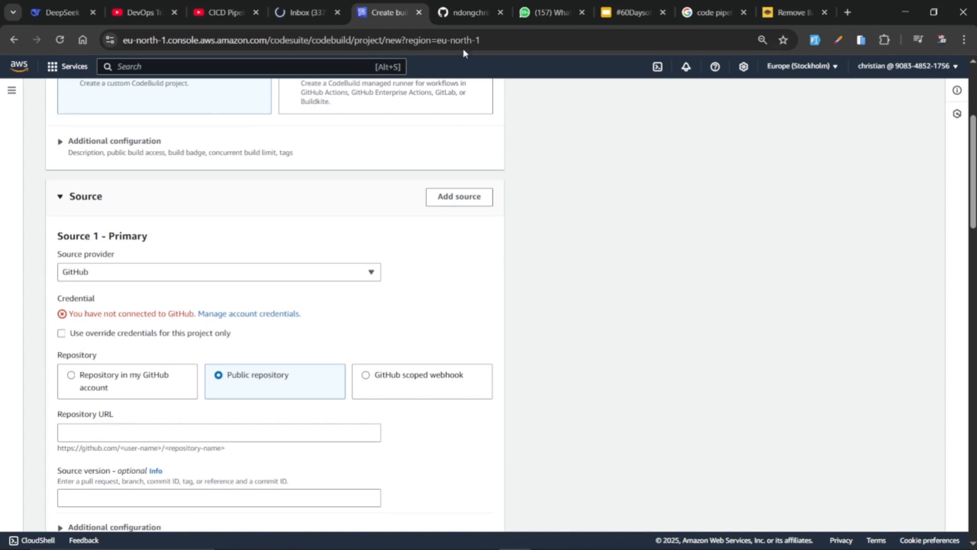
left_click(471, 13)
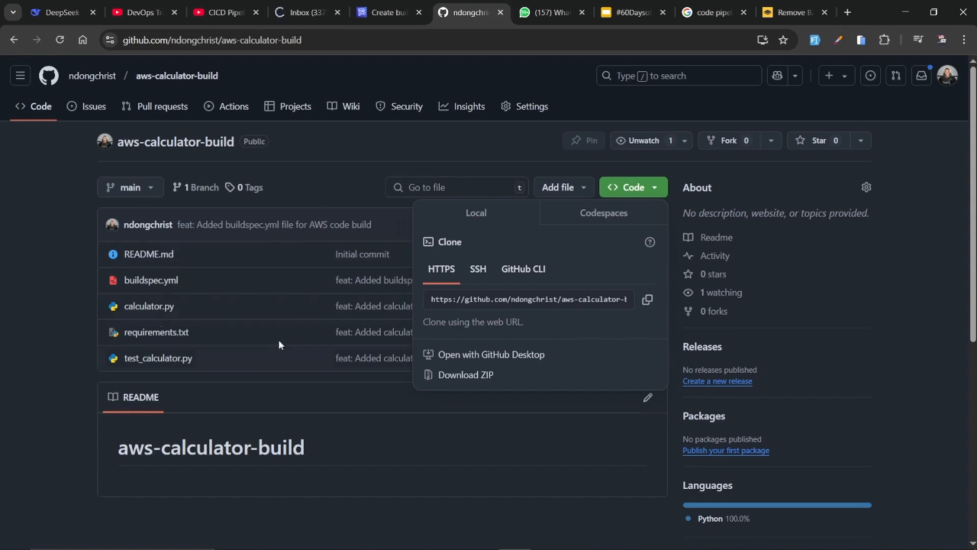
left_click(647, 299)
left_click(643, 189)
left_click(643, 188)
double_click(647, 299)
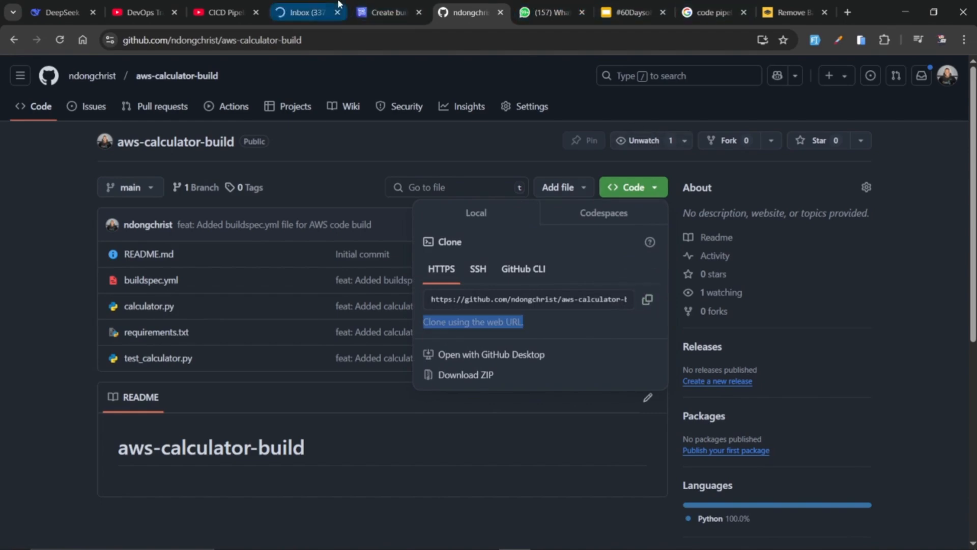
left_click(373, 11)
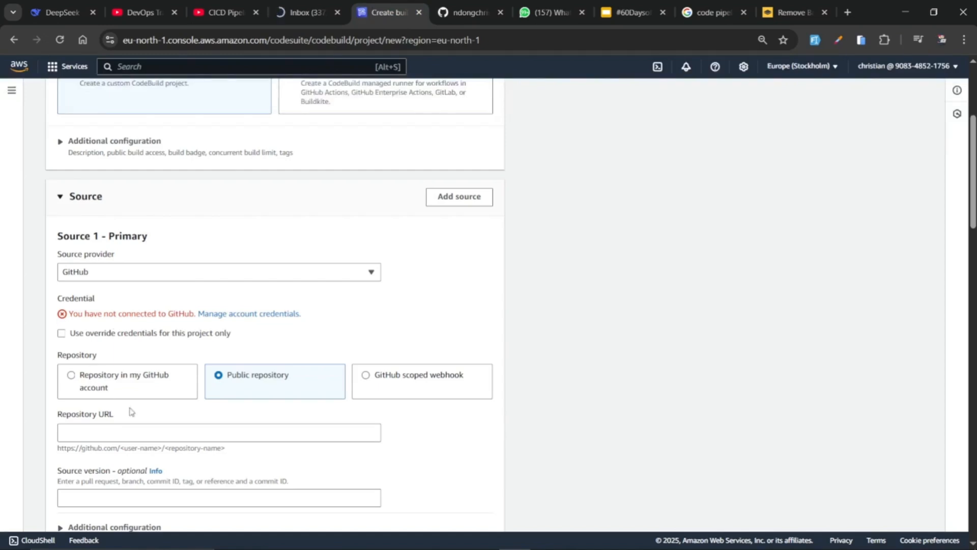
left_click(93, 428)
type("https://github.com/ndongchrist/aws-calculator-build.git")
scroll(120, 334, "down", 3)
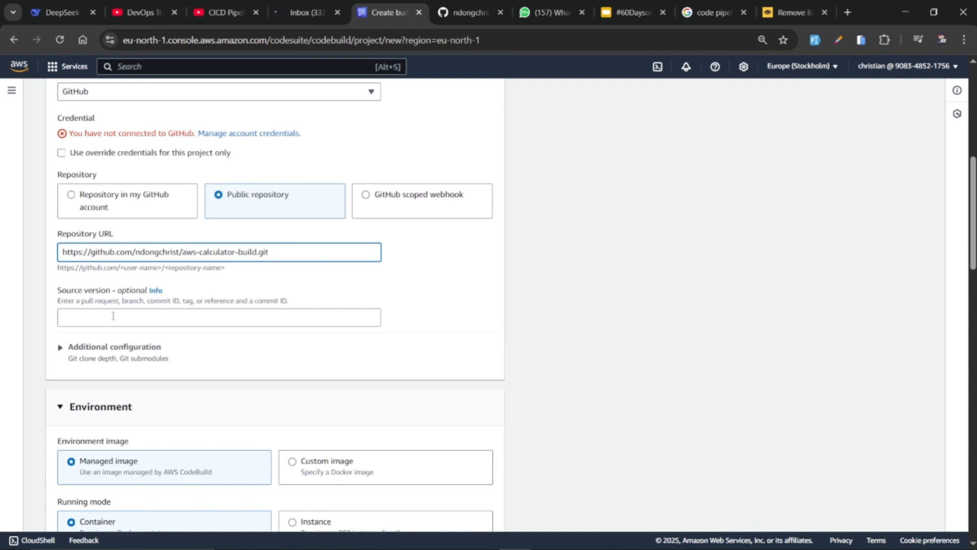
left_click(166, 318)
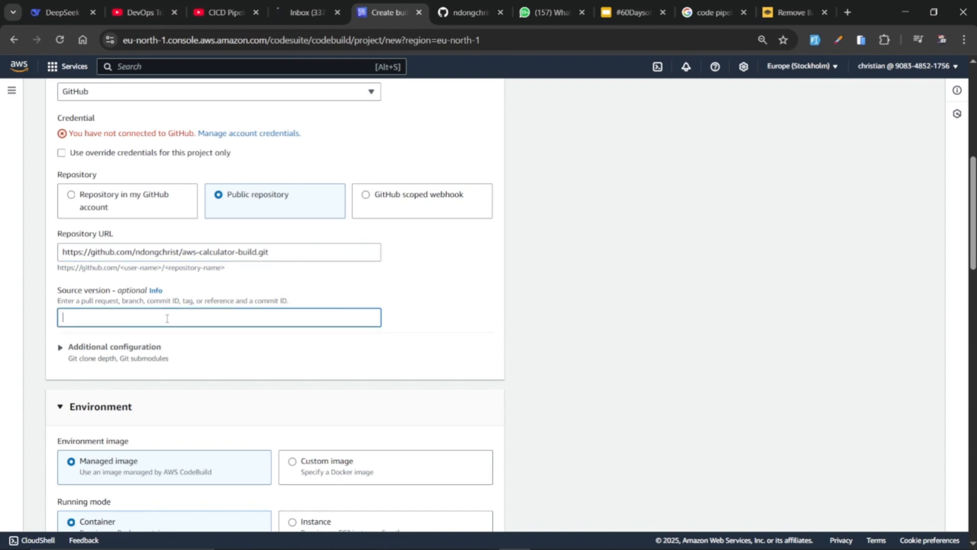
type("kjdfasdjsd")
left_click(59, 346)
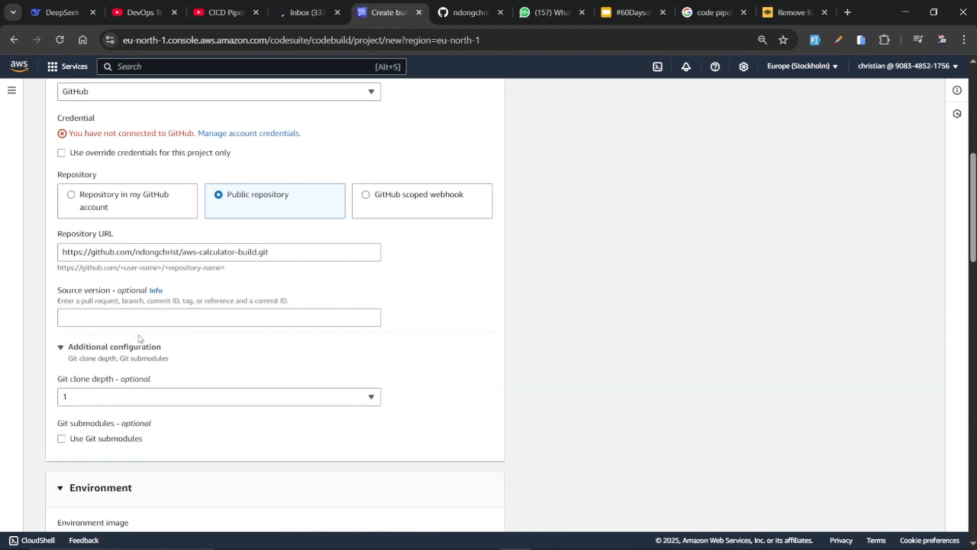
scroll(138, 337, "down", 1)
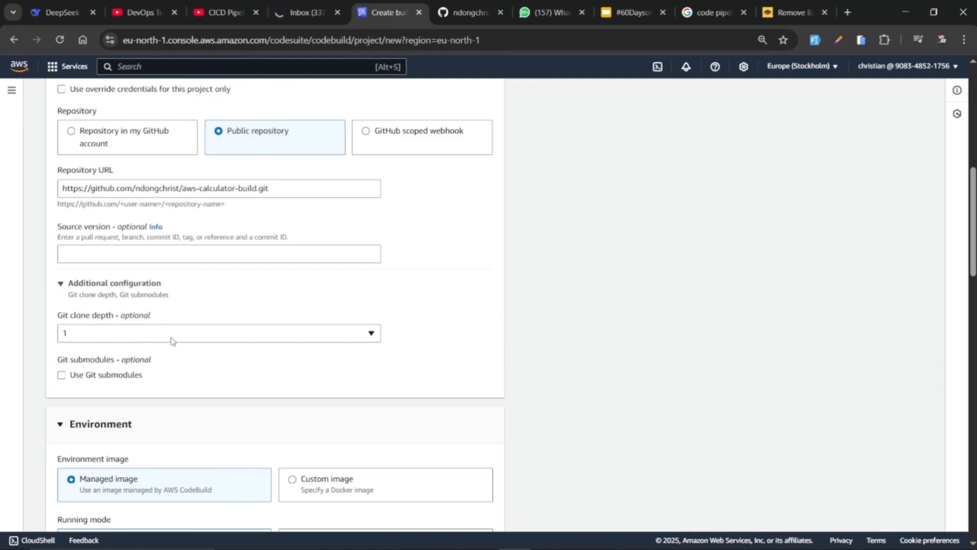
left_click(61, 285)
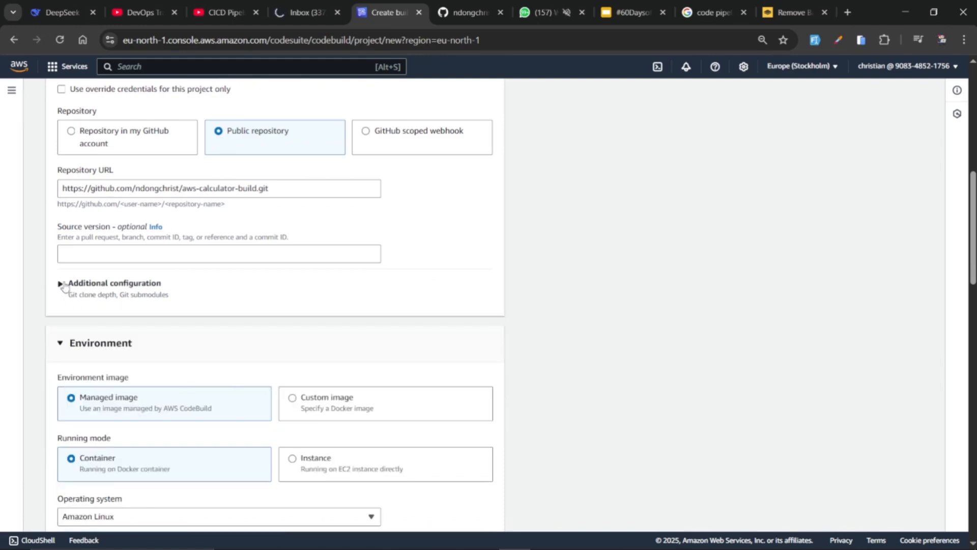
Choose Amazon Linux as the environment's operating system and check the image options, keeping aws/codebuild/amazonlinux-x86_64-standard:5.0
scroll(125, 372, "down", 3)
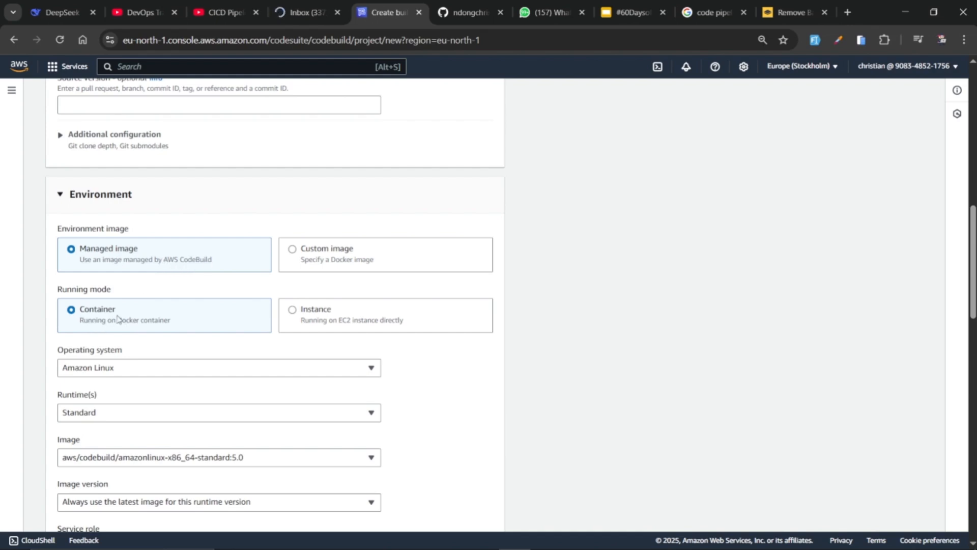
scroll(117, 318, "down", 4)
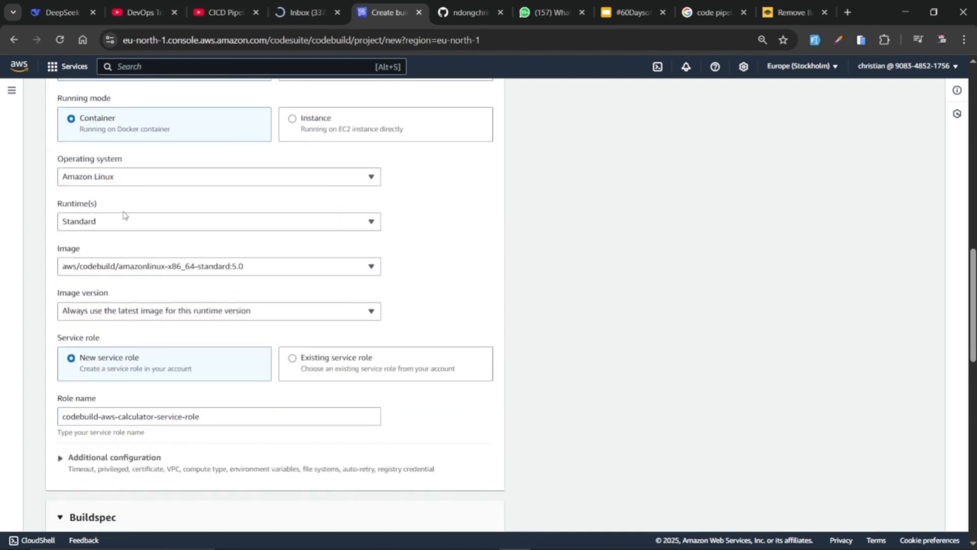
left_click(208, 178)
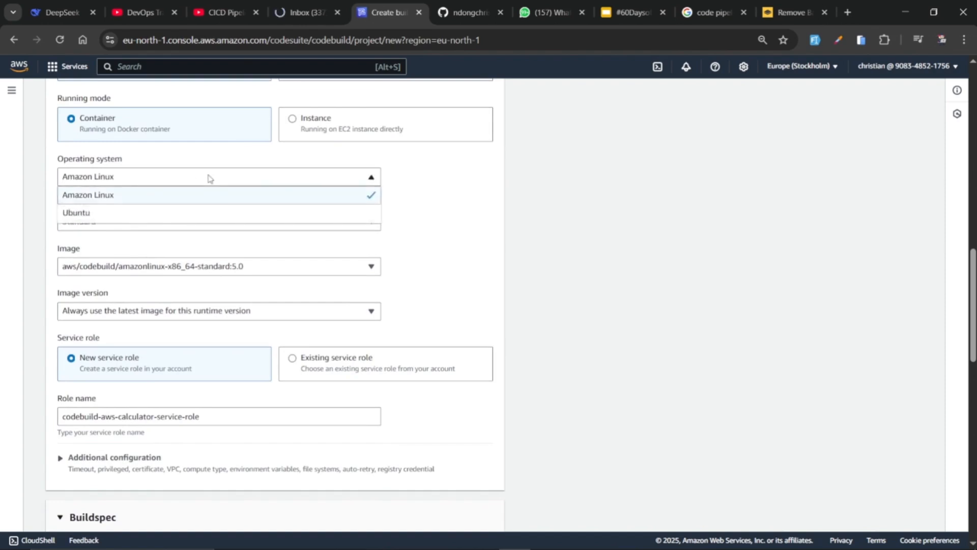
left_click(125, 196)
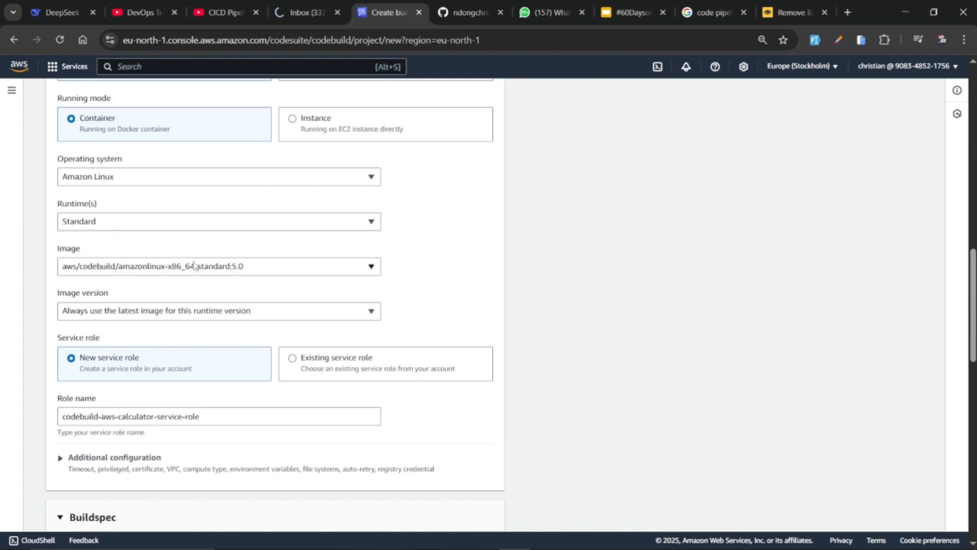
left_click(280, 272)
scroll(186, 341, "down", 3)
scroll(186, 341, "up", 2)
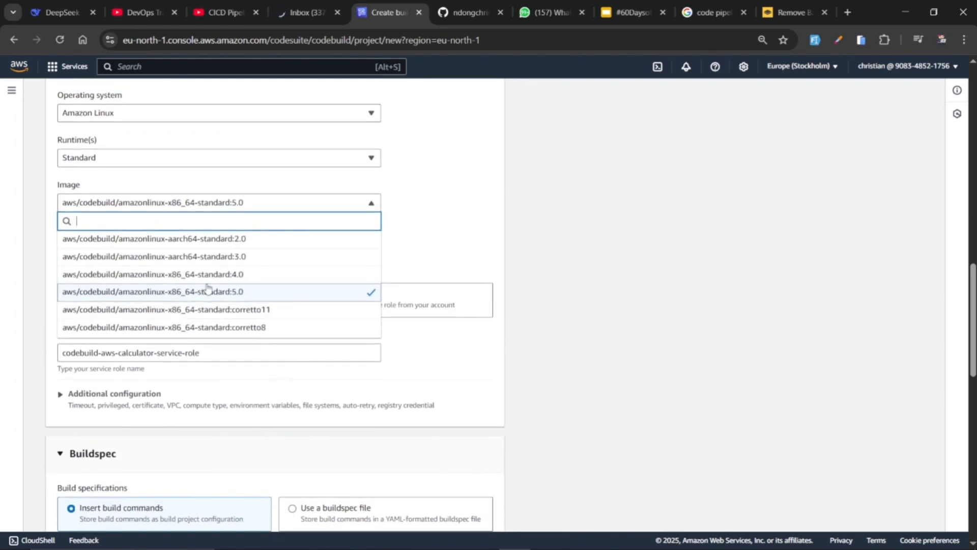
left_click(440, 242)
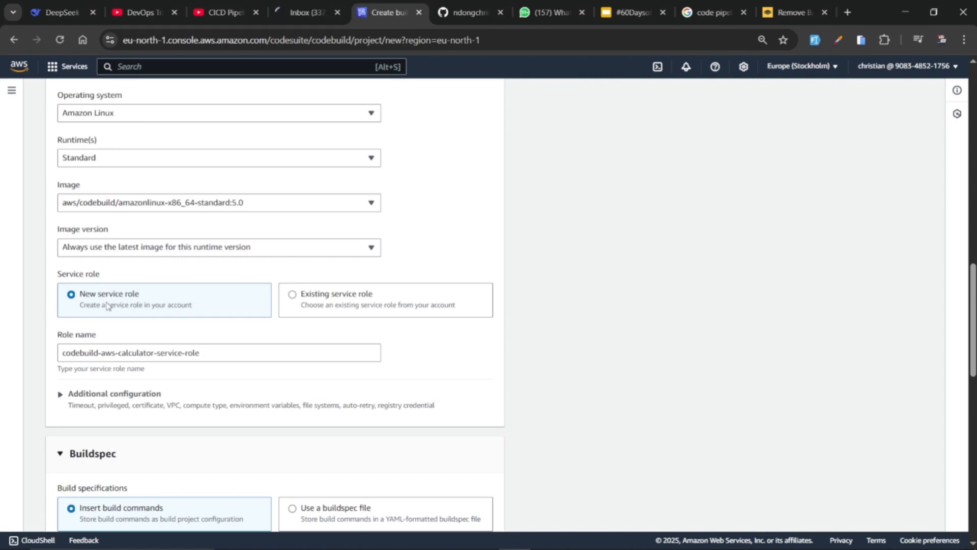
Name the new service role codebuild-aws-calculator-service-role-1
left_click_drag(106, 305, 143, 306)
left_click_drag(97, 335, 59, 337)
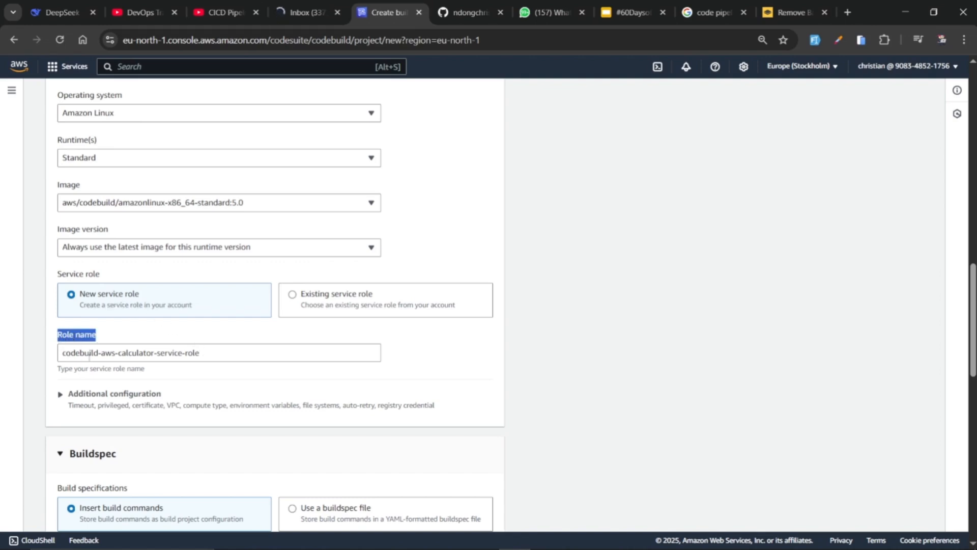
left_click(200, 351)
left_click_drag(200, 351, 43, 353)
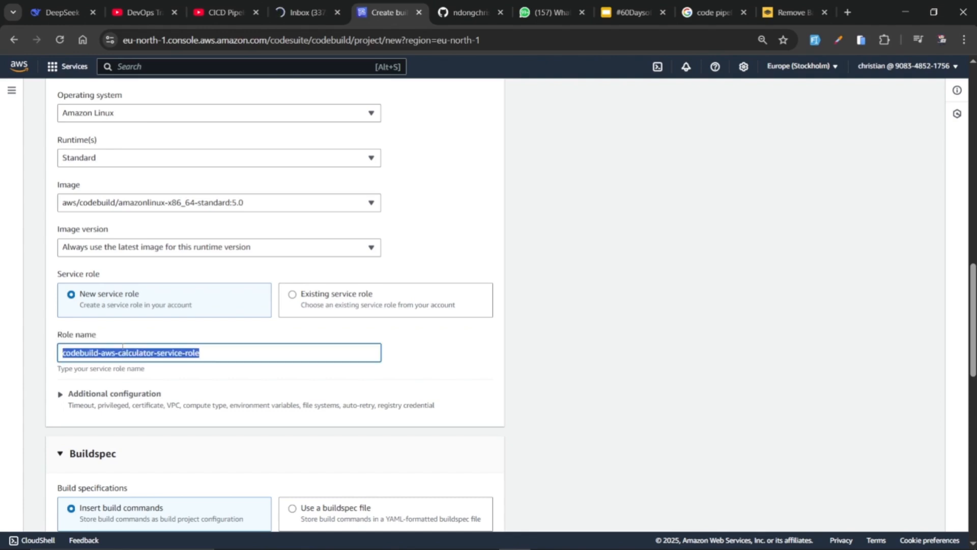
left_click(240, 358)
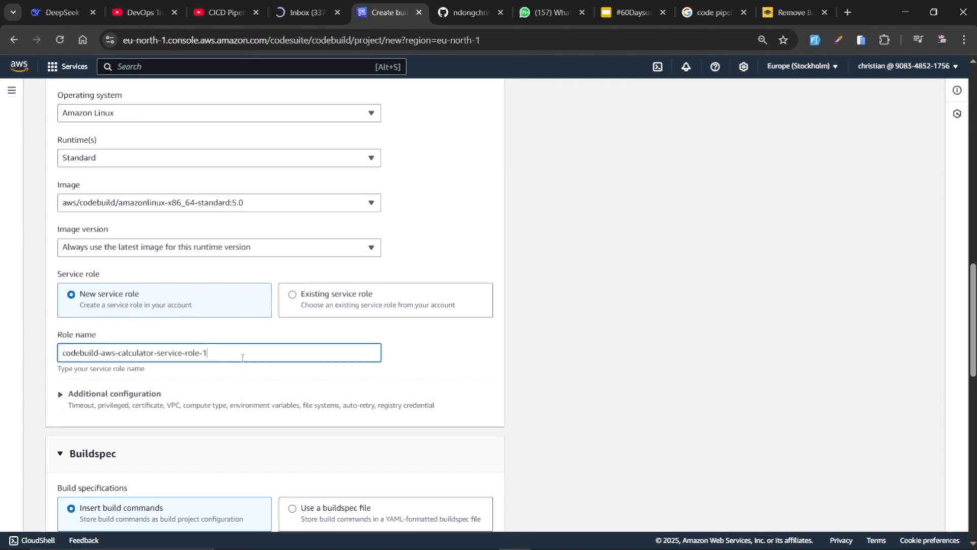
Set the build specification to use a buildspec file named buildspec.yml, checking the file's name in the VS Code project
scroll(203, 356, "down", 3)
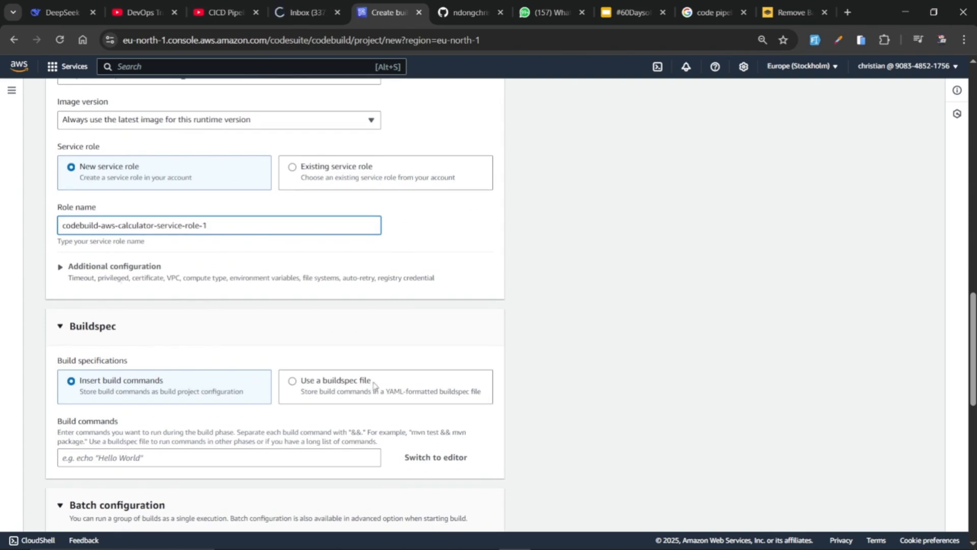
key("alt+Tab")
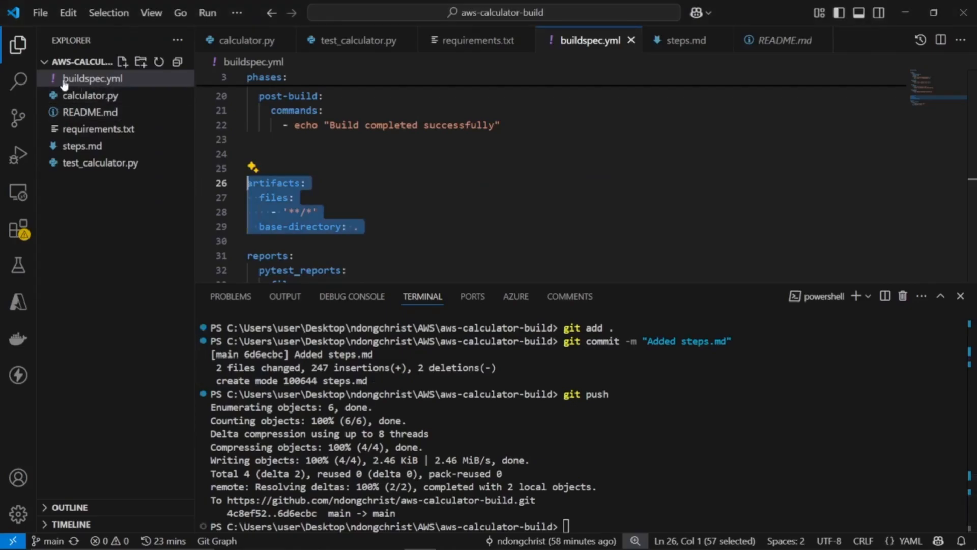
key("alt+Tab")
left_click(318, 392)
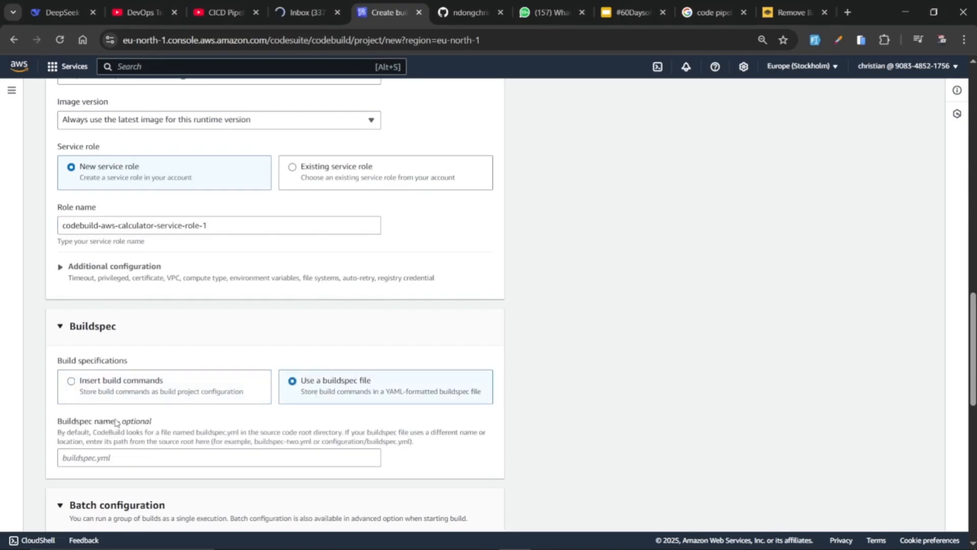
left_click(114, 457)
type("buildspec.yml")
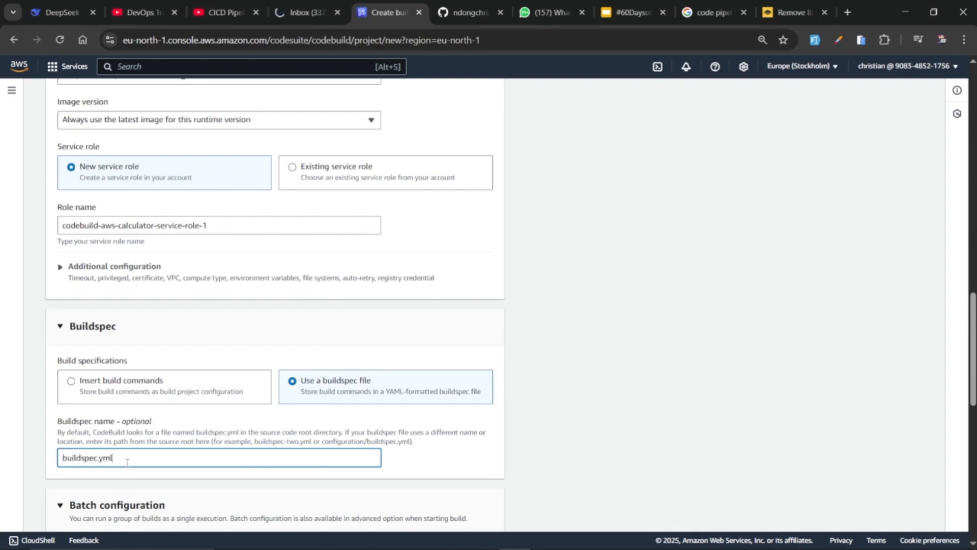
key("alt+Tab")
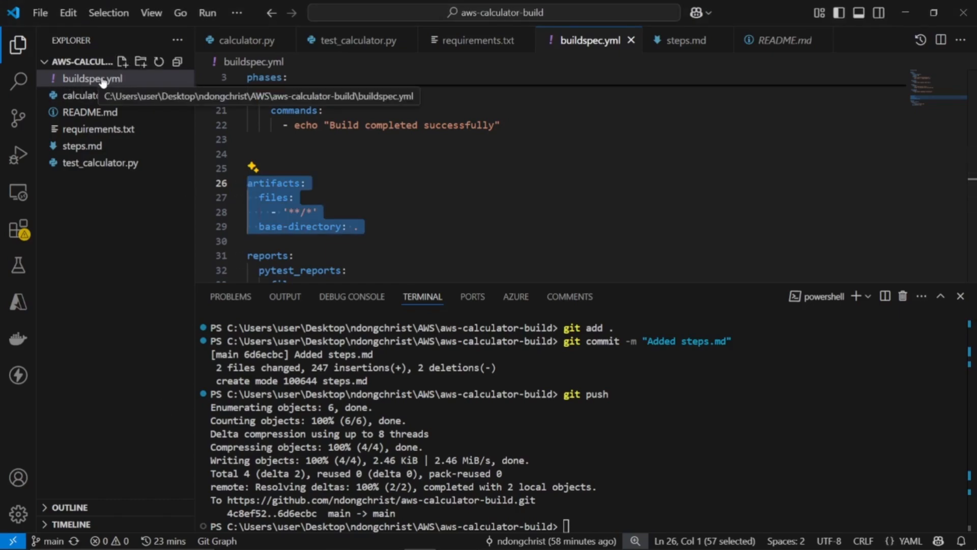
key("alt+Tab")
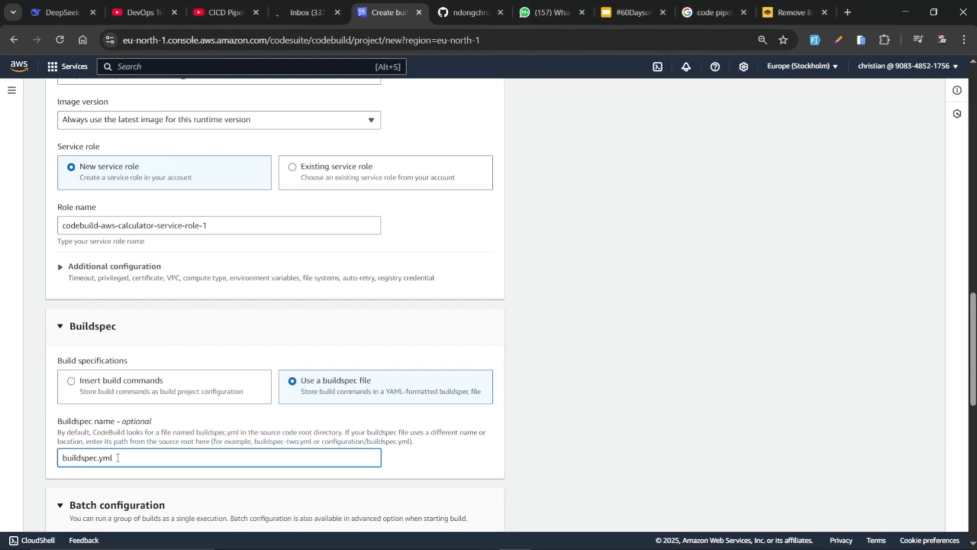
scroll(143, 386, "down", 6)
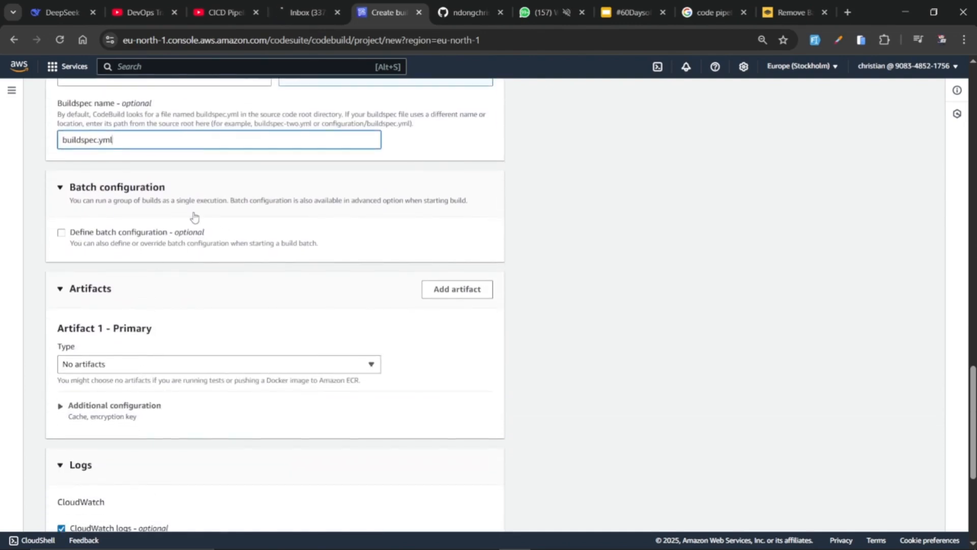
Set the primary artifact's type to Amazon S3 and choose aws-bucket-calculator as its bucket
scroll(194, 218, "down", 1)
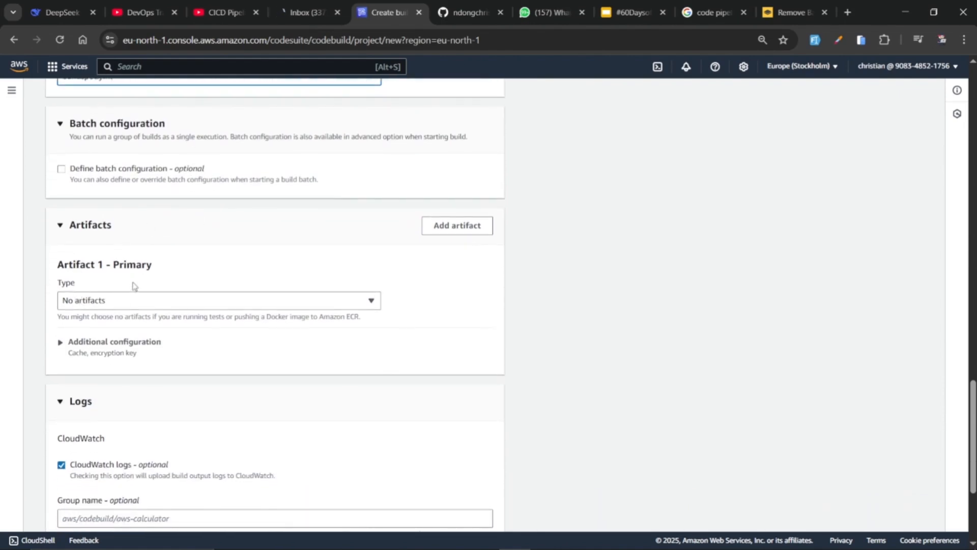
left_click(133, 300)
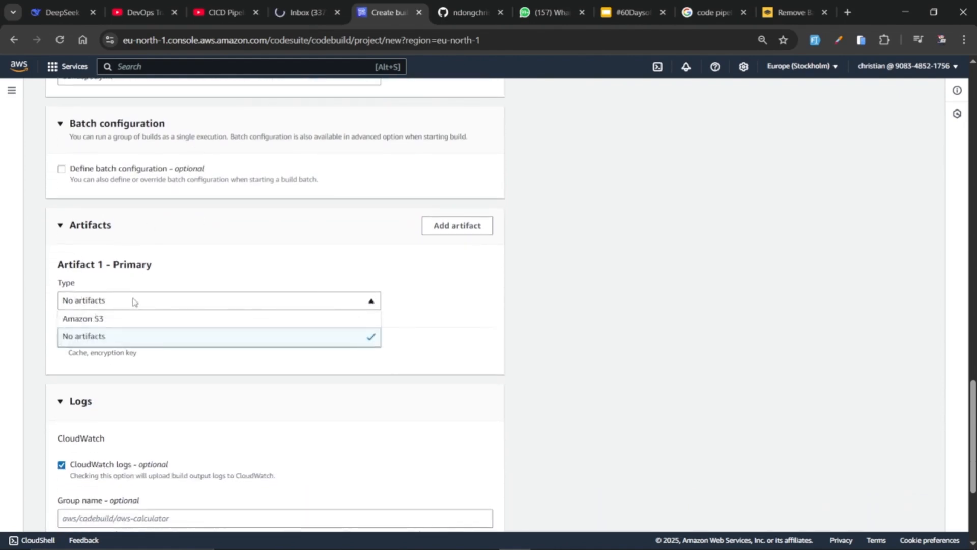
left_click(77, 321)
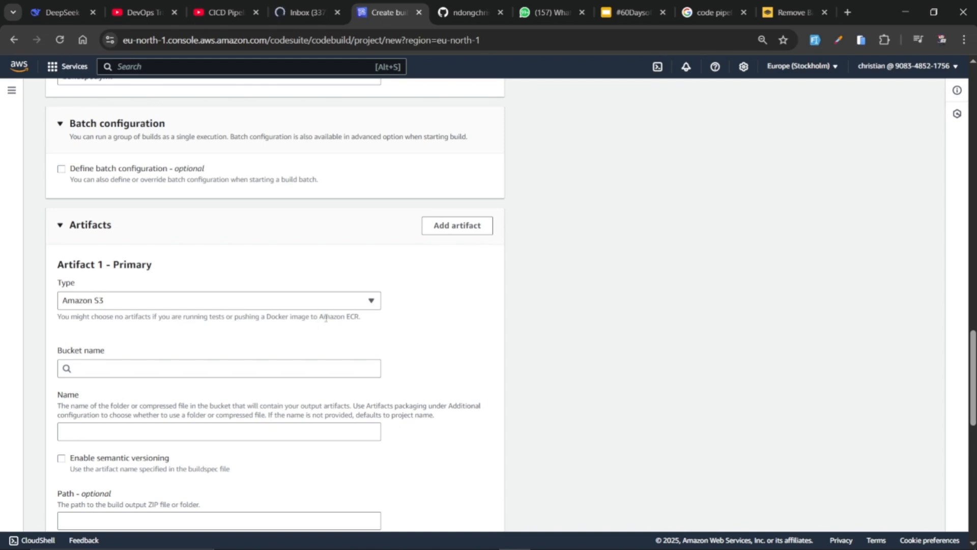
left_click(74, 302)
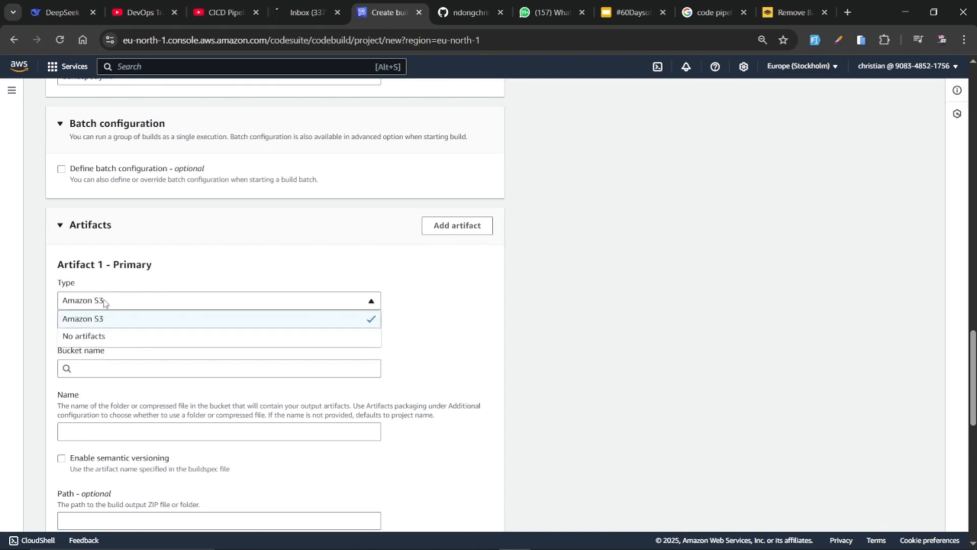
left_click(83, 318)
left_click(99, 365)
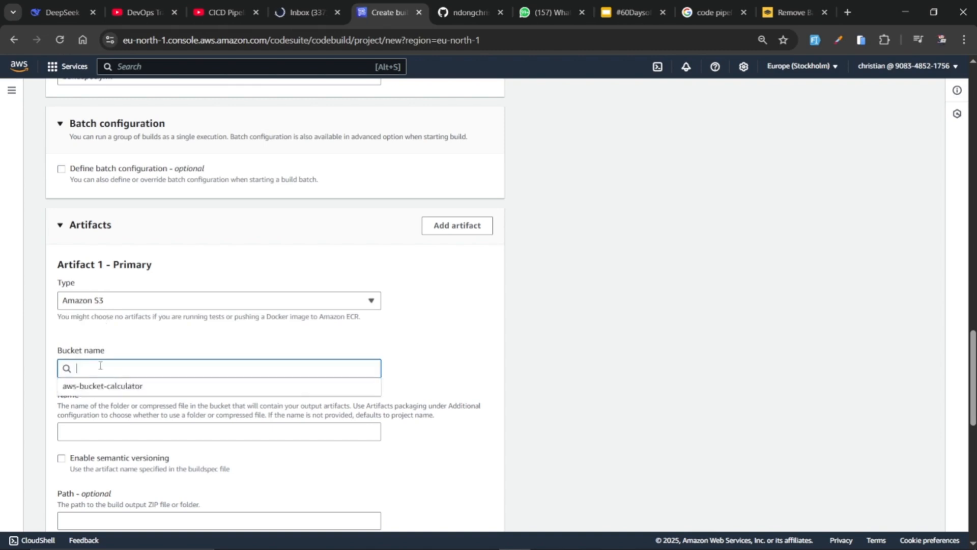
left_click(145, 387)
Name the artifact output calculator, leaving its optional path empty
scroll(151, 392, "down", 2)
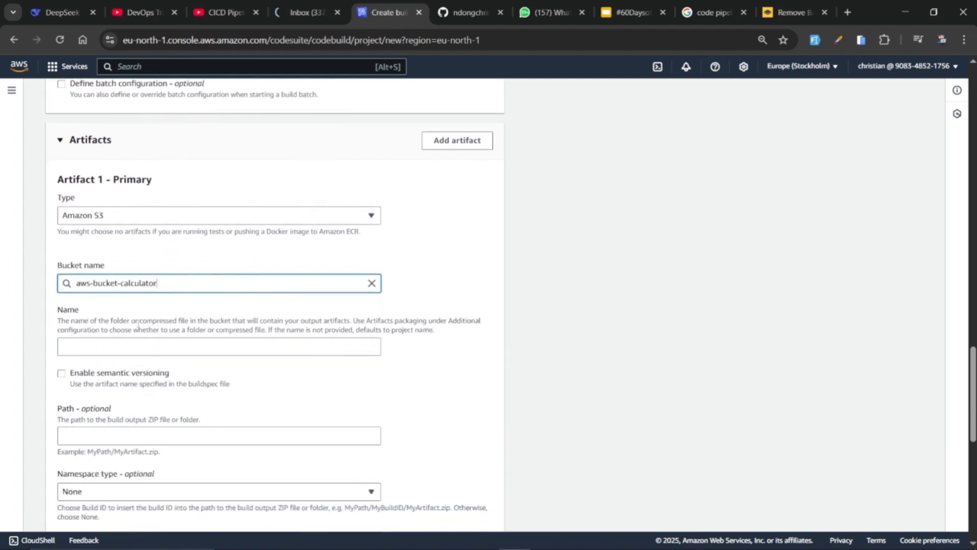
left_click(101, 347)
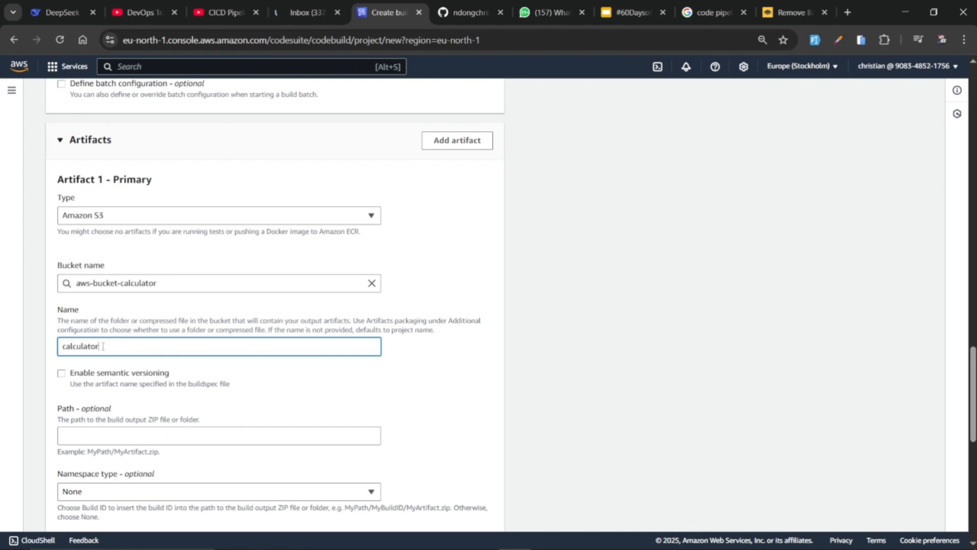
left_click_drag(103, 346, 60, 346)
scroll(130, 370, "down", 2)
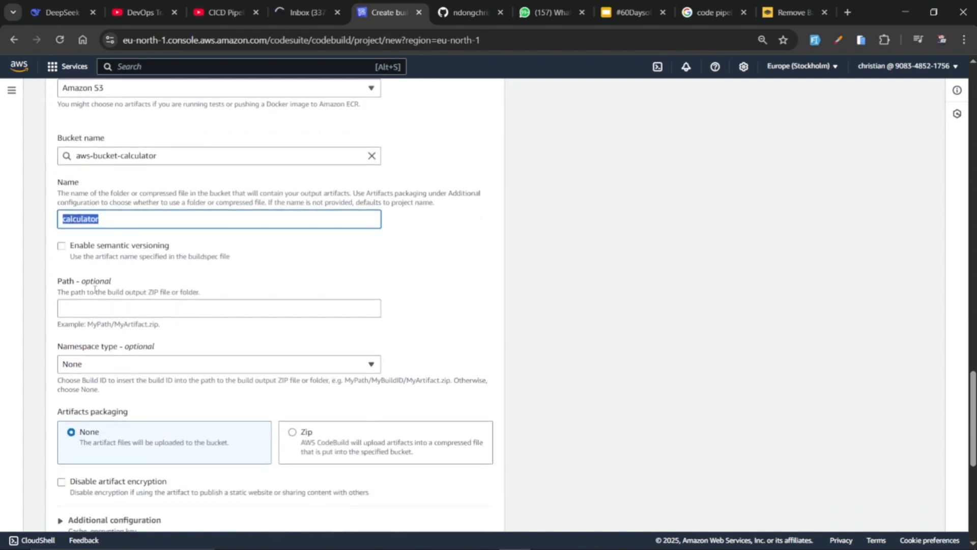
left_click_drag(116, 281, 86, 284)
Set the artifacts packaging to Zip, keeping artifact encryption enabled
scroll(152, 373, "down", 3)
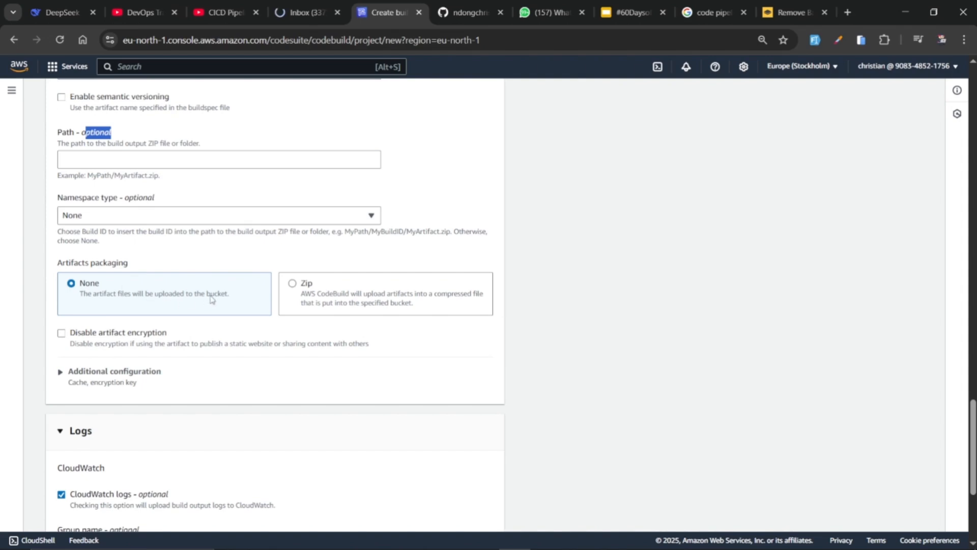
left_click(148, 295)
double_click(136, 295)
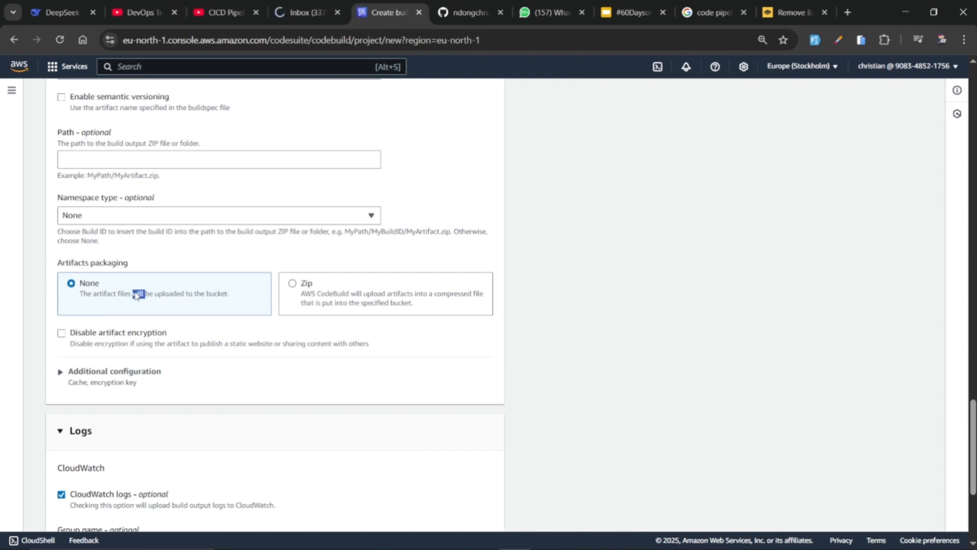
left_click(192, 301)
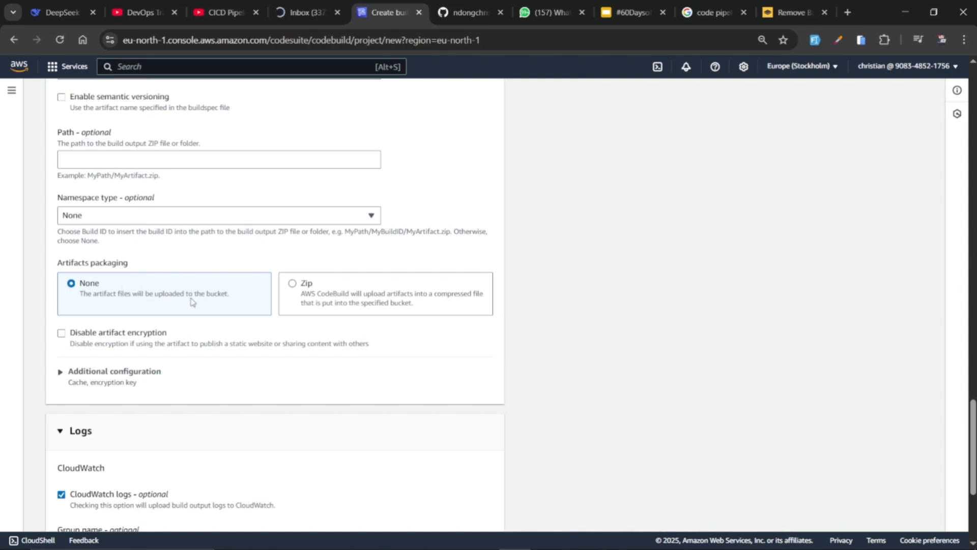
left_click(340, 293)
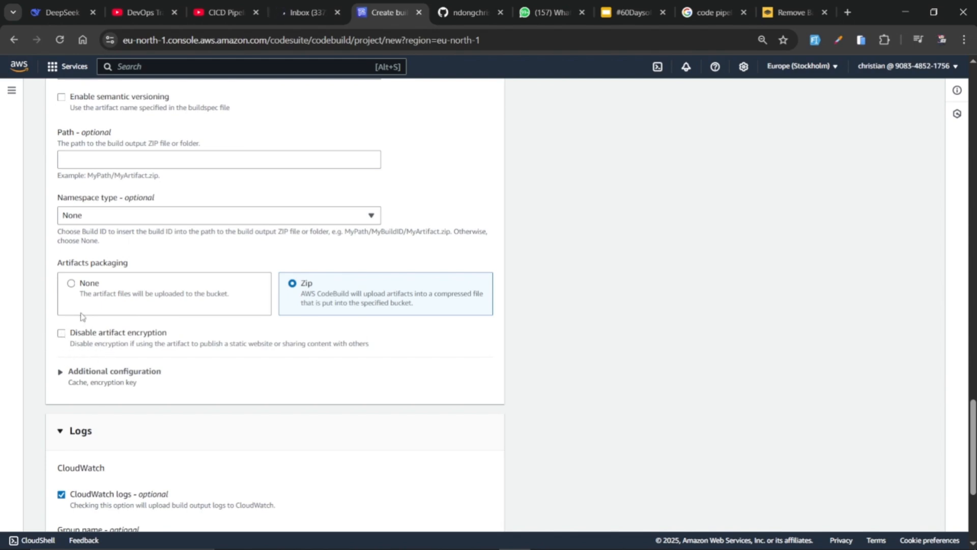
left_click(61, 334)
Enable S3 logs using the aws-bucket-calculator bucket with no path prefix, and create the build project
scroll(127, 356, "down", 5)
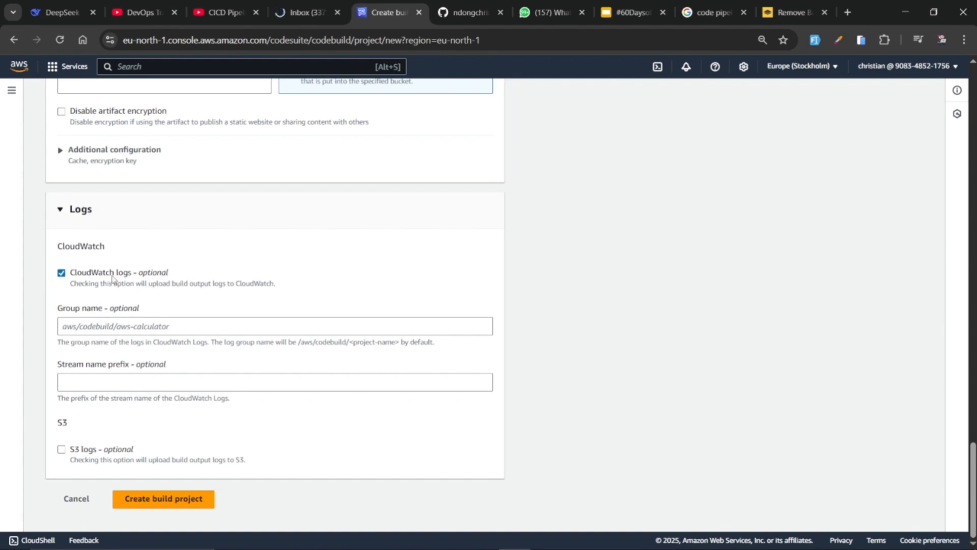
left_click(62, 450)
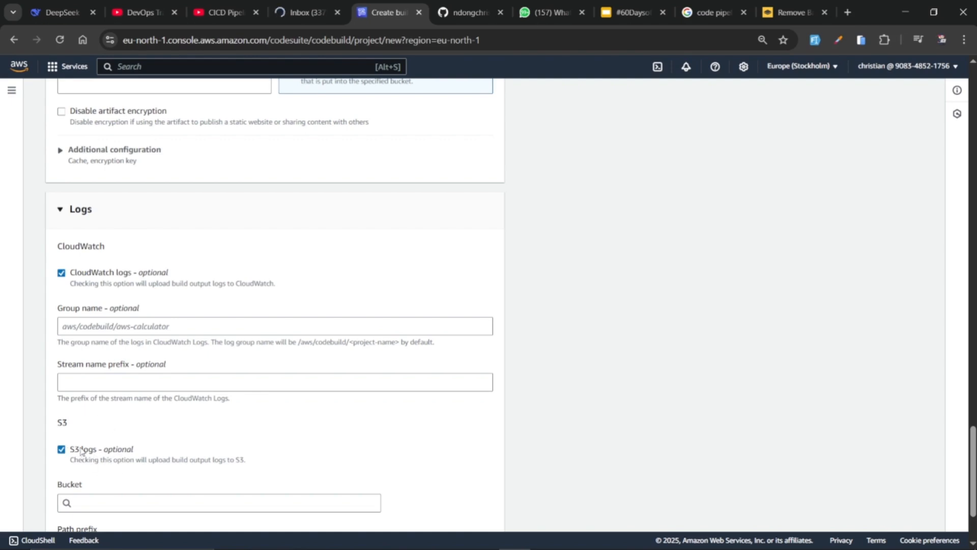
scroll(83, 450, "down", 2)
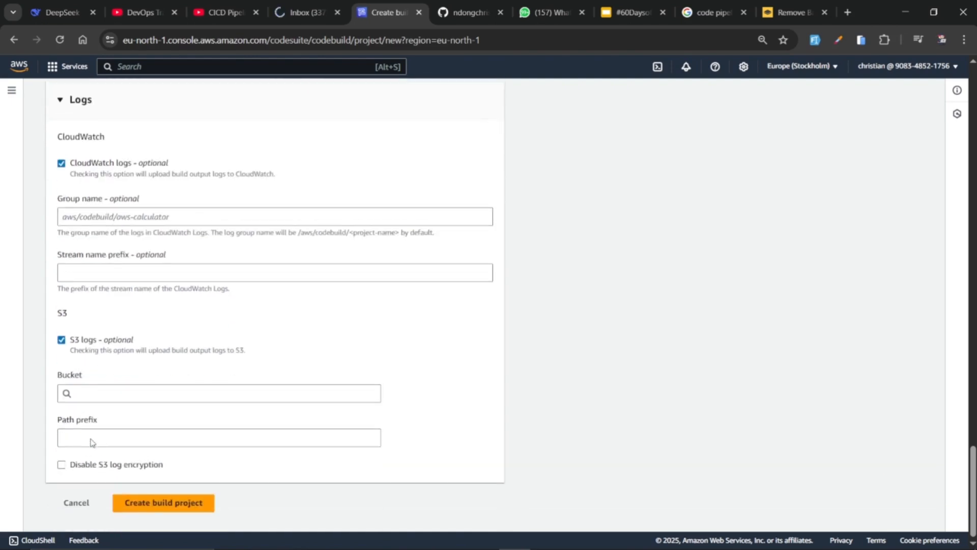
left_click(117, 390)
left_click(130, 406)
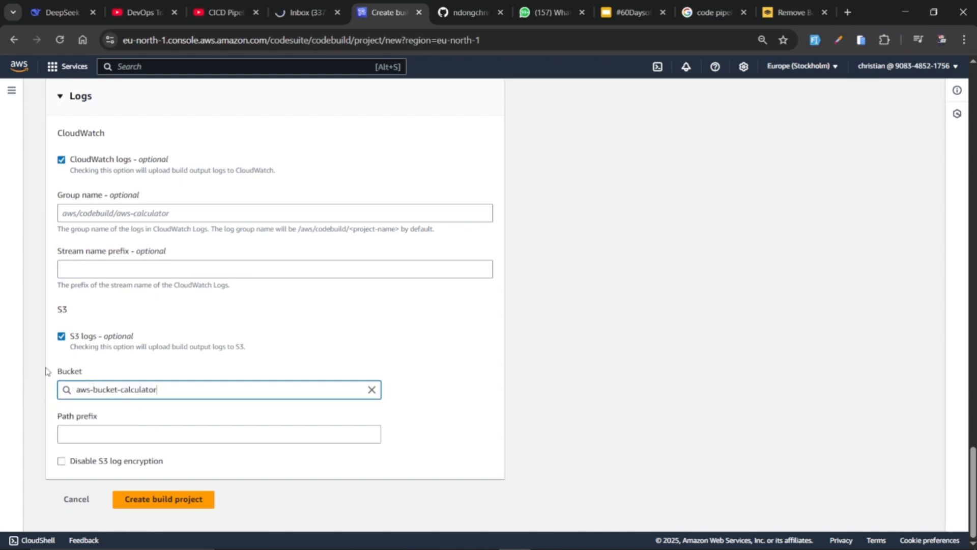
left_click(82, 432)
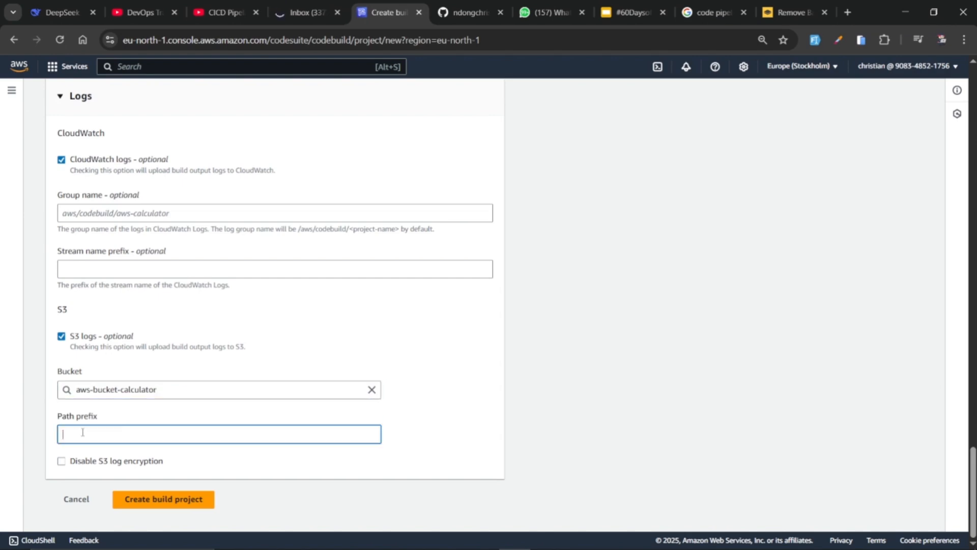
left_click(165, 501)
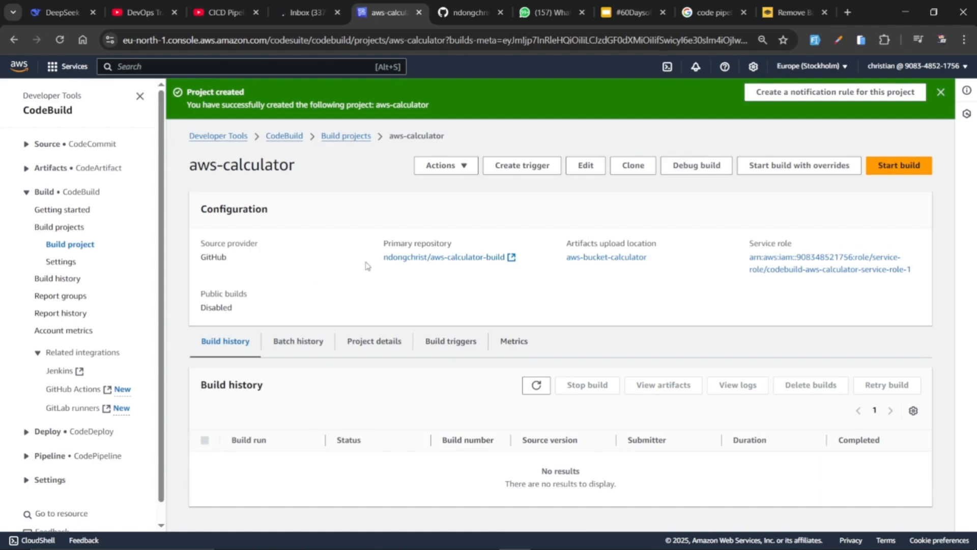
Review the new project's name, source provider, public builds setting, primary repository, artifacts upload location and batch history
left_click_drag(189, 162, 313, 172)
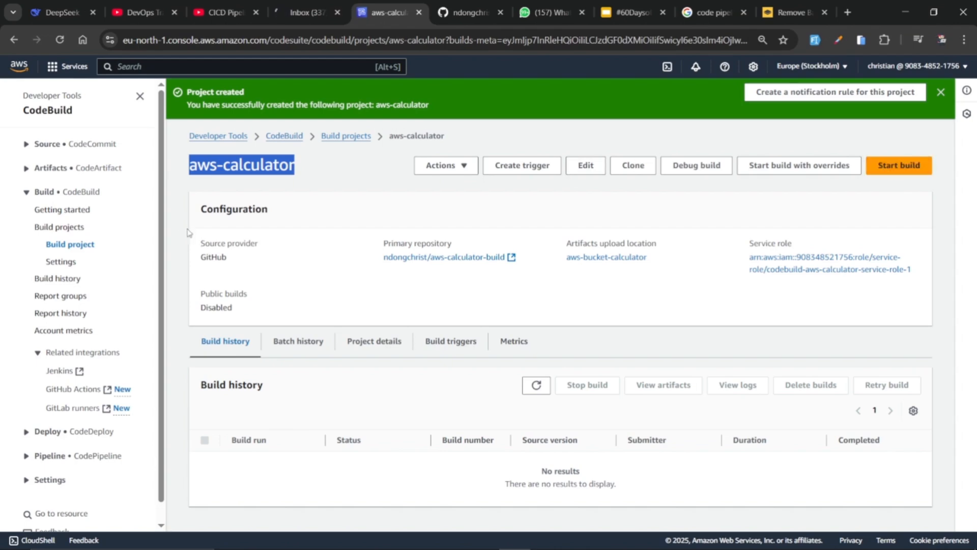
left_click_drag(209, 255, 221, 257)
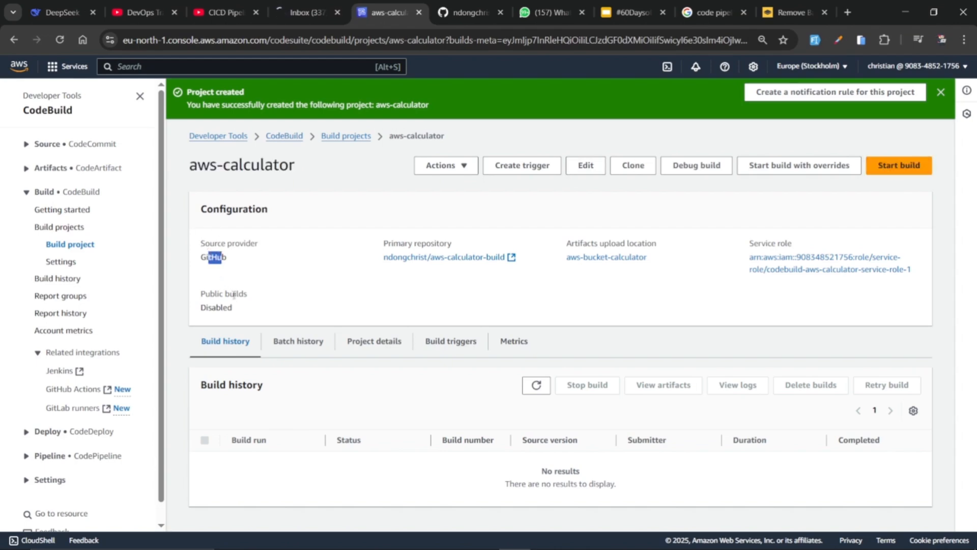
left_click_drag(236, 309, 201, 309)
left_click_drag(375, 260, 494, 257)
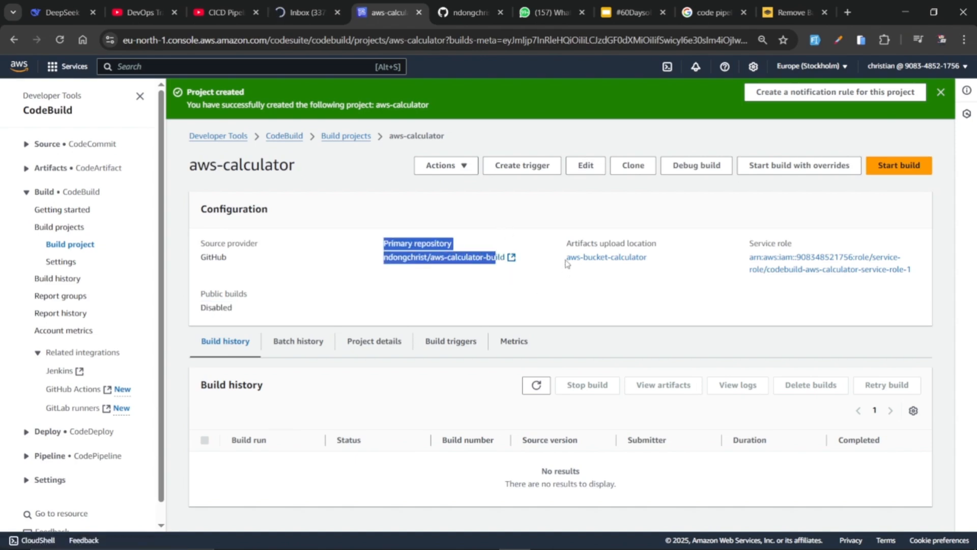
left_click_drag(567, 262, 653, 266)
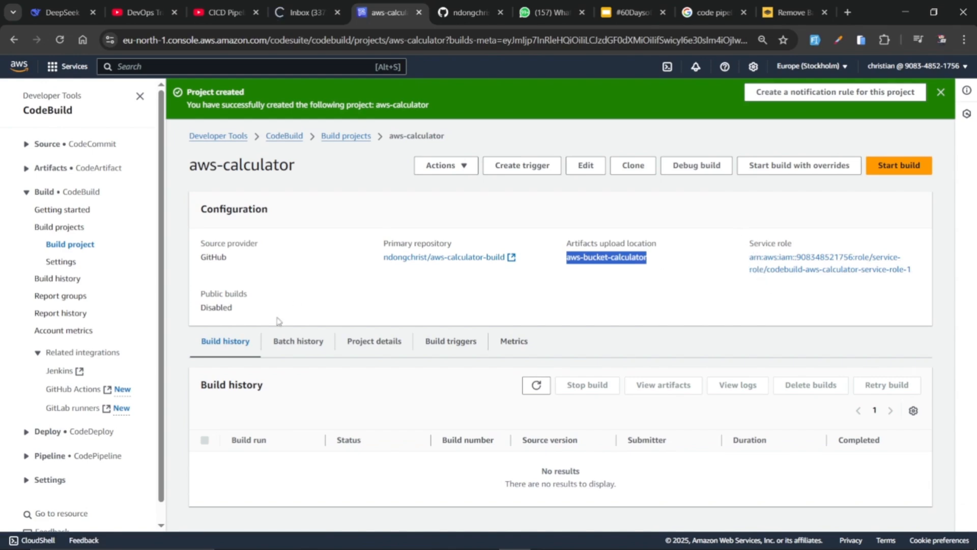
left_click(293, 348)
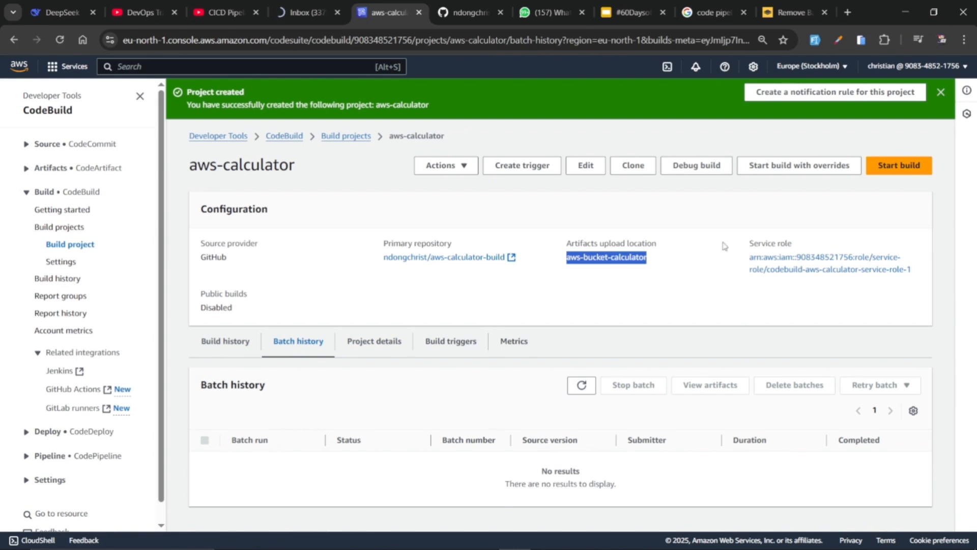
Start a build of the aws-calculator project and compare its build log with the phase names in buildspec.yml in VS Code
left_click(899, 166)
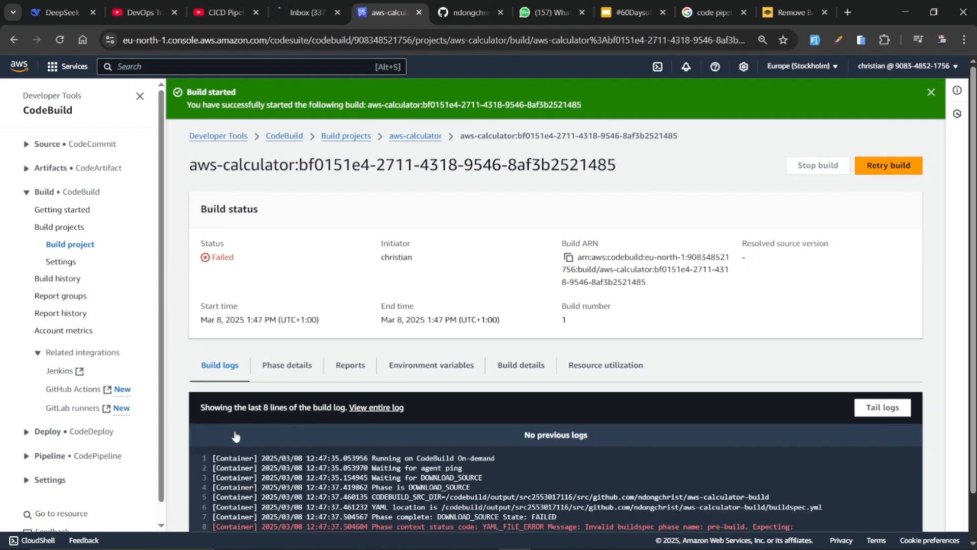
scroll(306, 463, "down", 1)
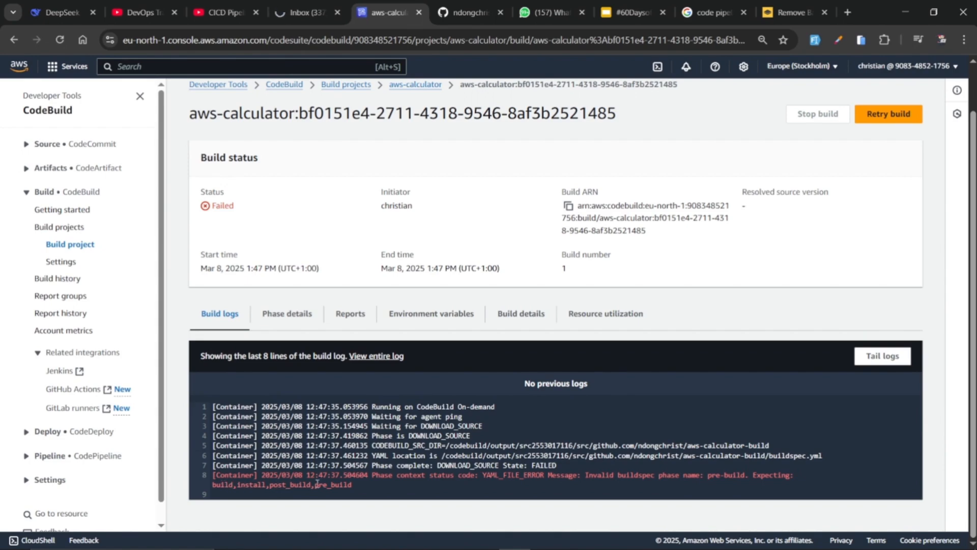
key("alt+Tab")
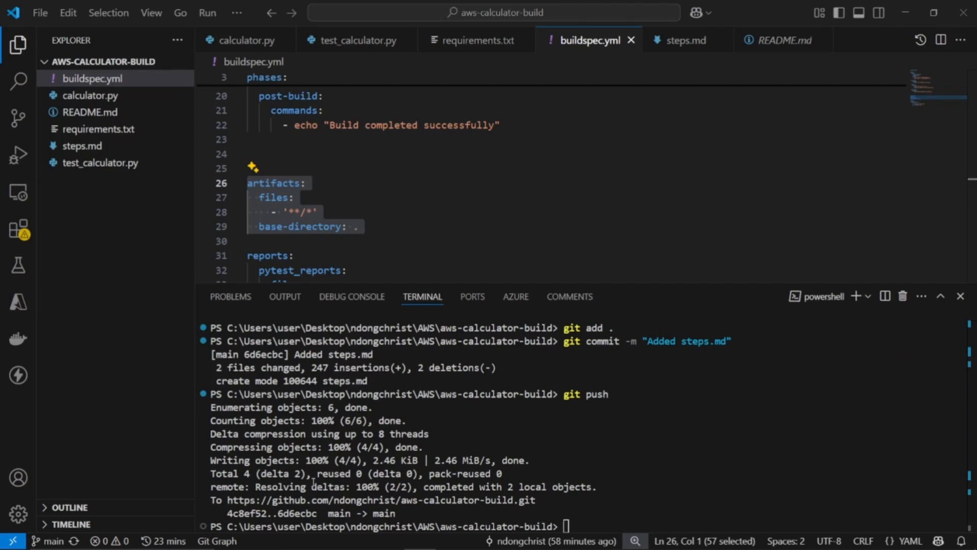
scroll(413, 163, "up", 3)
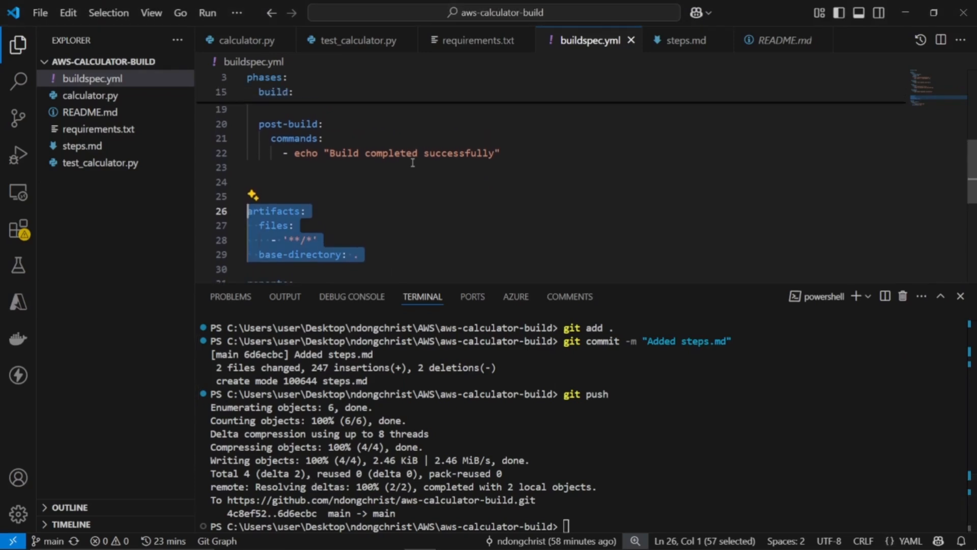
scroll(413, 162, "up", 5)
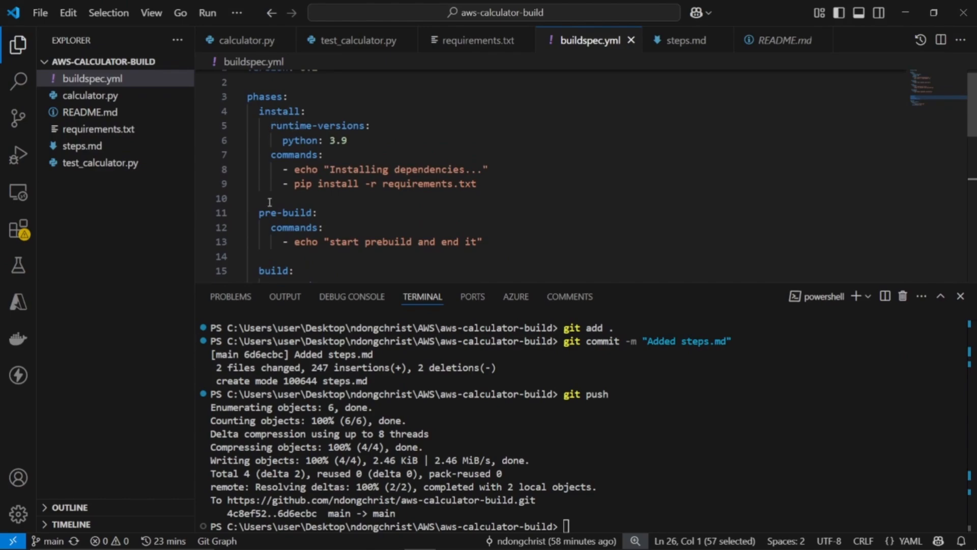
key("alt+Tab")
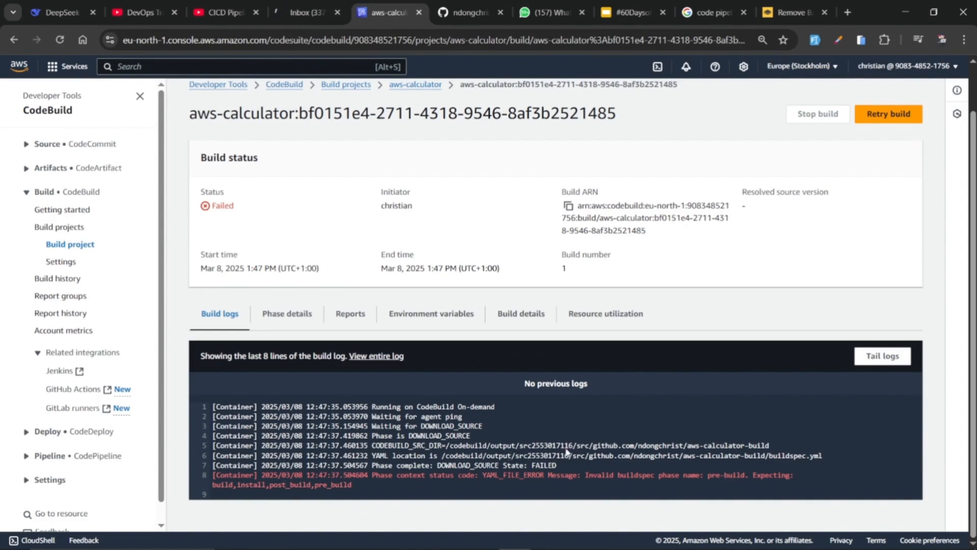
In VS Code, rename the pre-build phase in buildspec.yml to pre_build
key("alt+Tab")
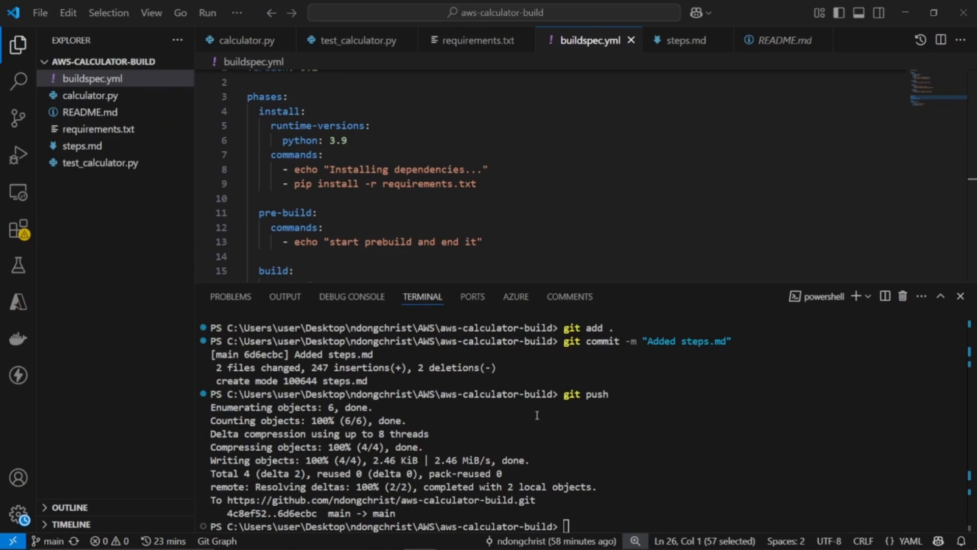
scroll(281, 213, "down", 1)
left_click(279, 205)
key("Delete")
type("_")
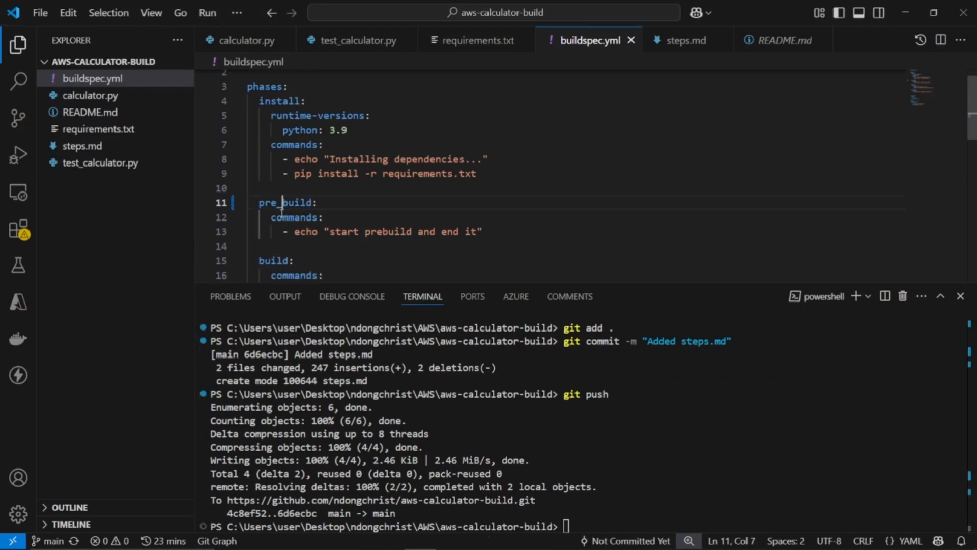
Rename the post-build phase in buildspec.yml to post_build and check the spelling against the CodeBuild log
scroll(310, 206, "down", 2)
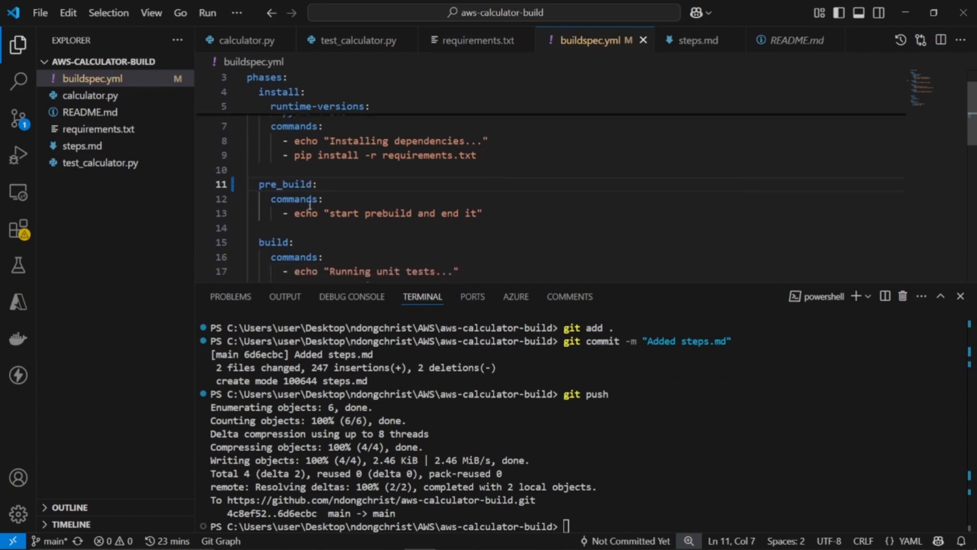
scroll(310, 206, "down", 2)
left_click(283, 202)
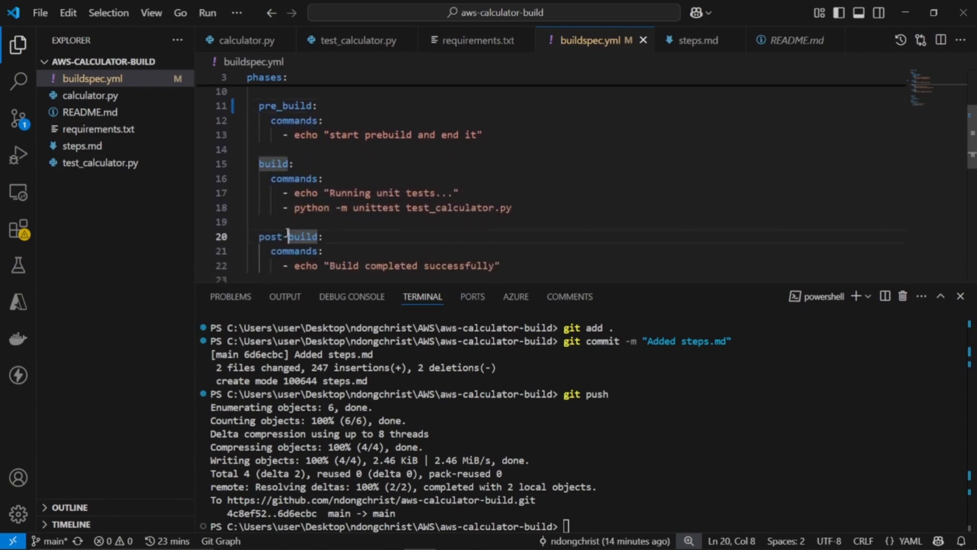
key("Delete")
type("_")
key("alt+Tab")
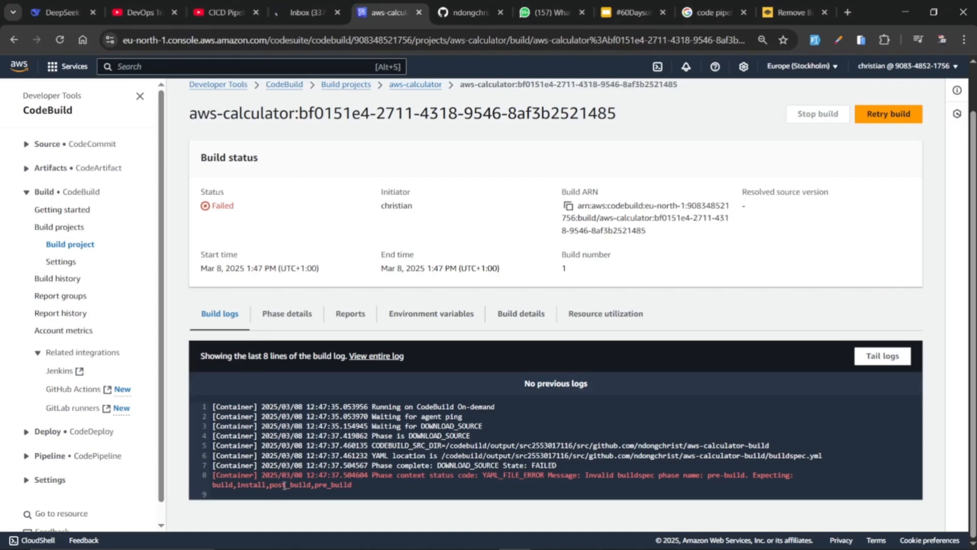
key("alt+Tab")
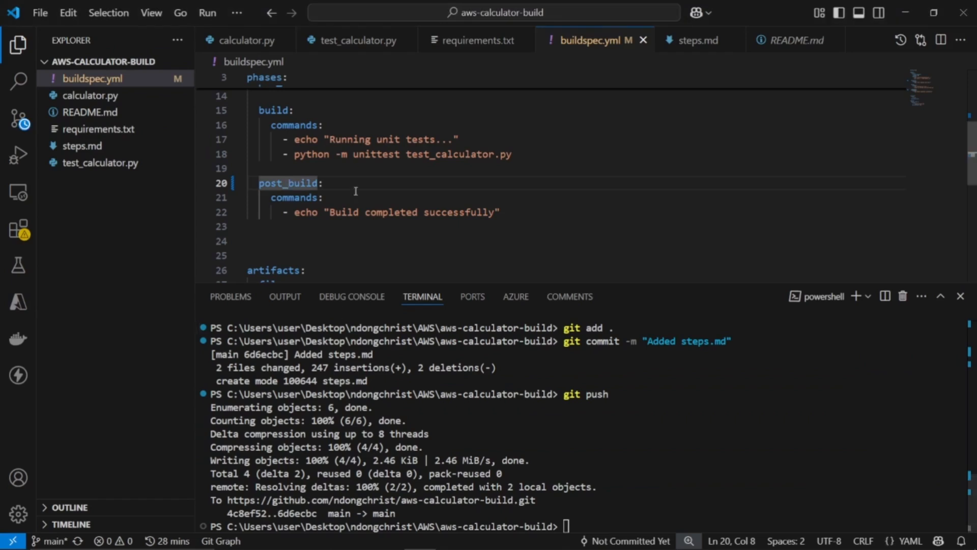
scroll(356, 191, "down", 2)
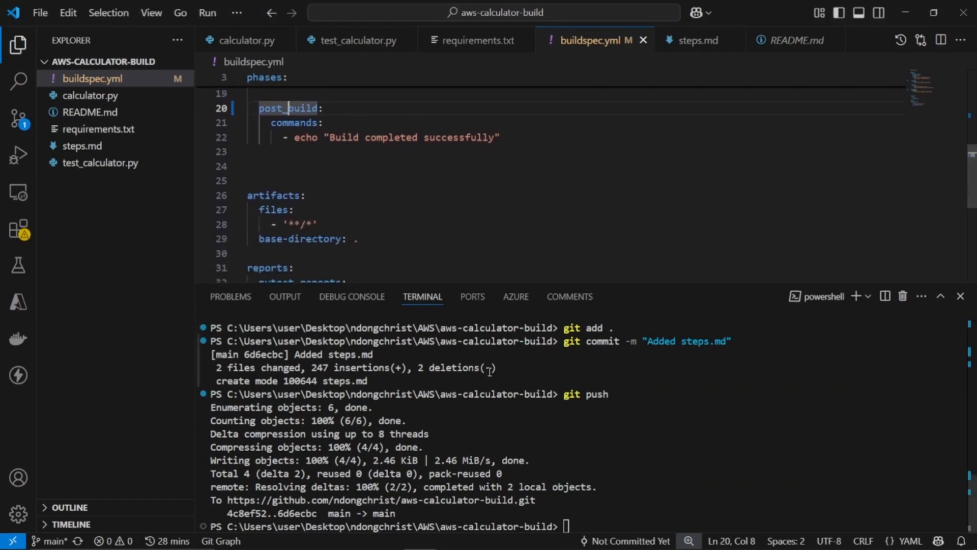
Stage all changes in the repository with git add in the VS Code terminal
left_click(620, 442)
type("got")
key("BackSpace")
key("BackSpace")
key("BackSpace")
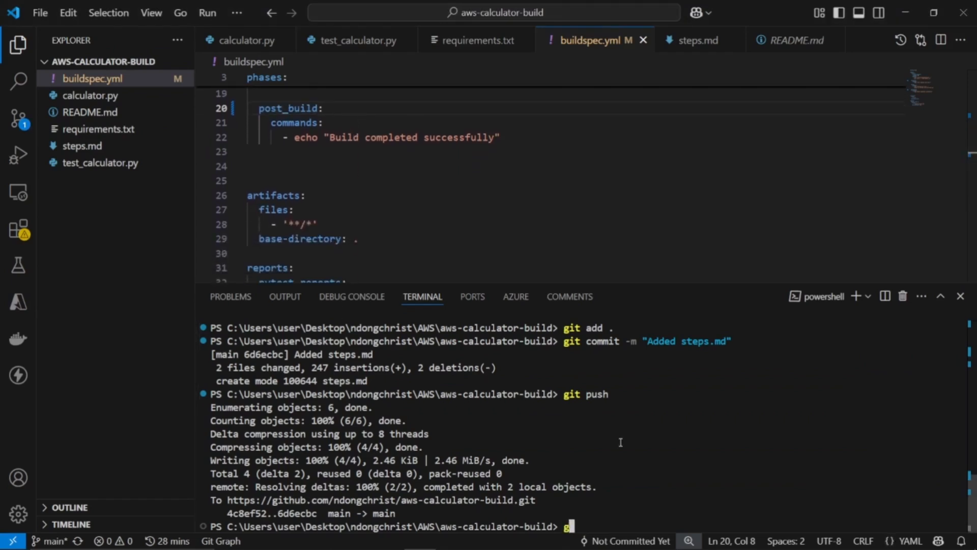
type("it add .")
key("Return")
Commit the staged changes with the message "fix: buildspec.yml"
type("git com")
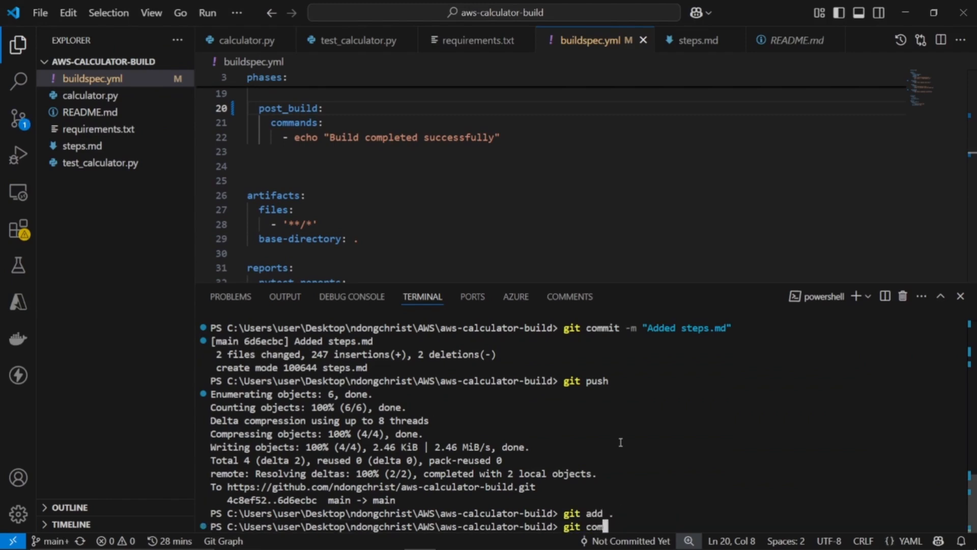
type("mit -m \"\"")
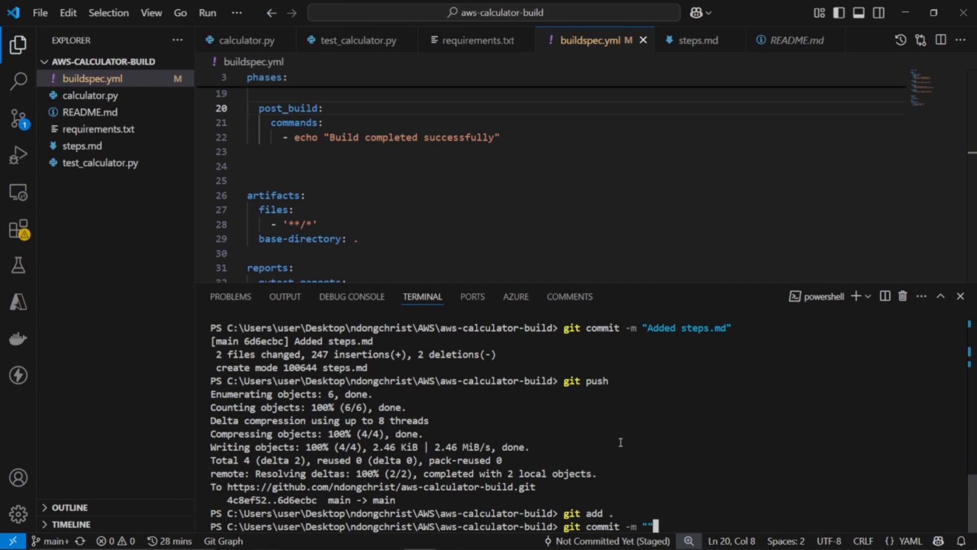
key("Left")
type("fix: buildspec.yml")
key("Return")
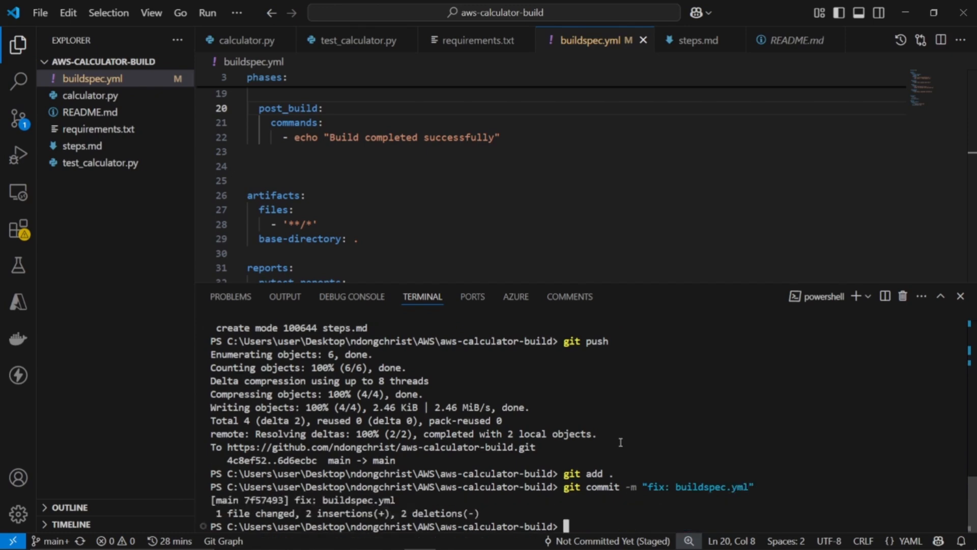
Switch to CodeBuild in the browser and start a new build of the aws-calculator project
key("alt+Tab")
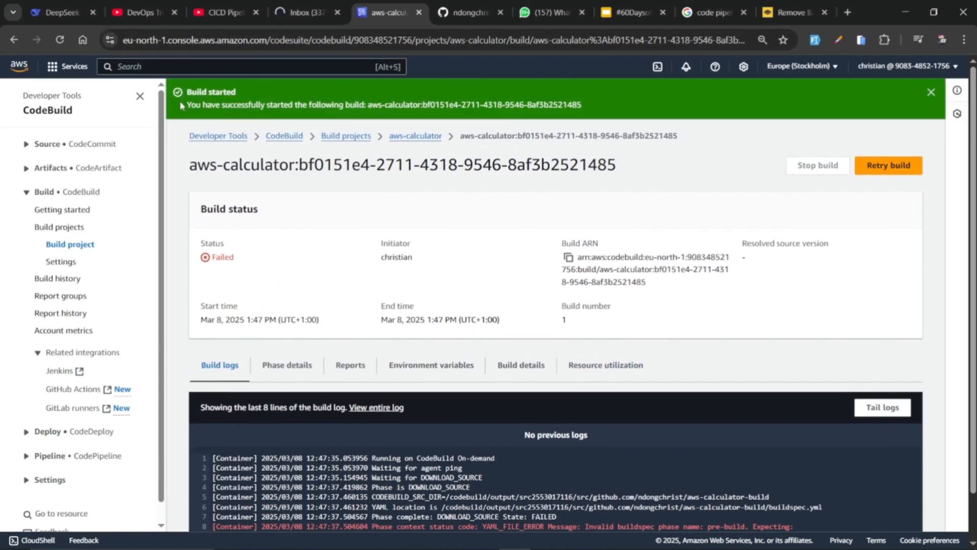
left_click(414, 137)
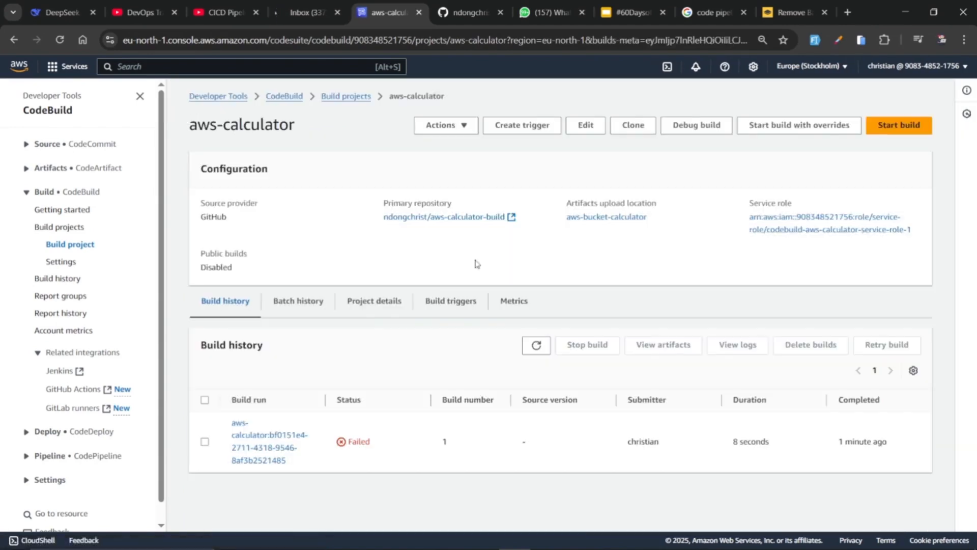
left_click(883, 135)
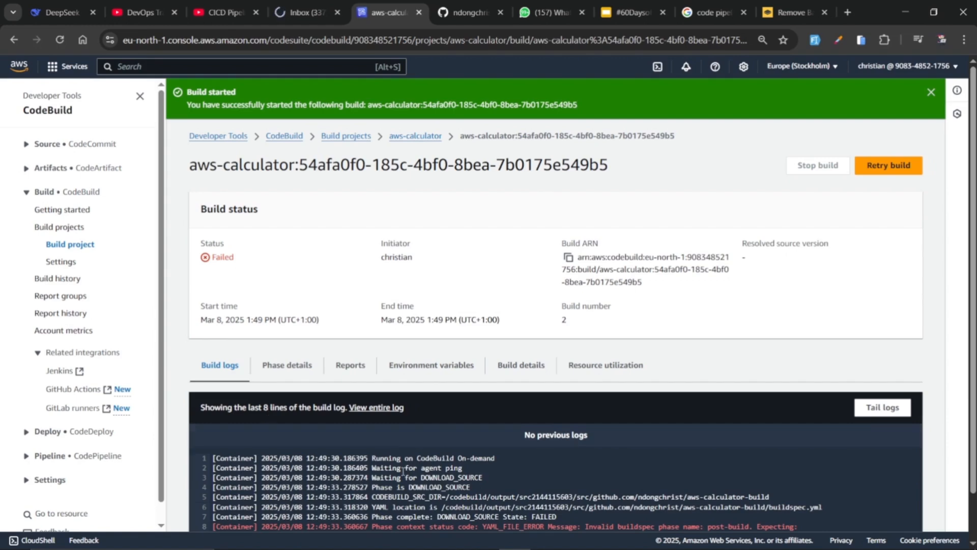
Compare the phase names in the new build's log error with the phase names in buildspec.yml in VS Code
scroll(403, 470, "down", 1)
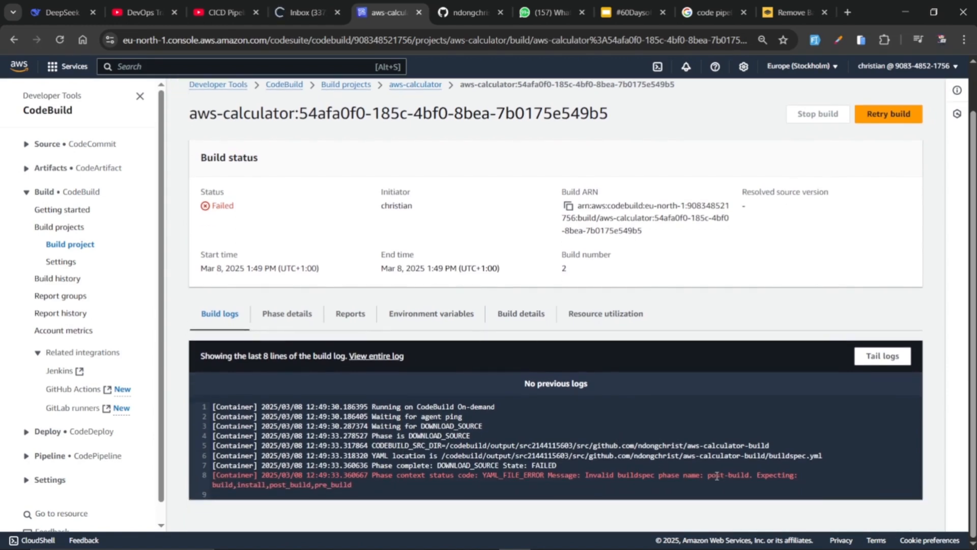
left_click_drag(717, 476, 741, 472)
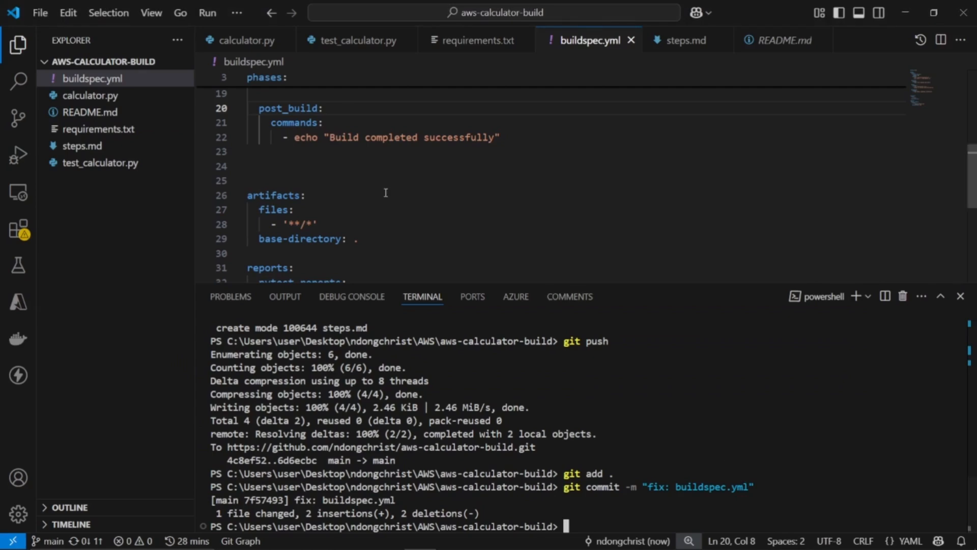
scroll(385, 192, "down", 2)
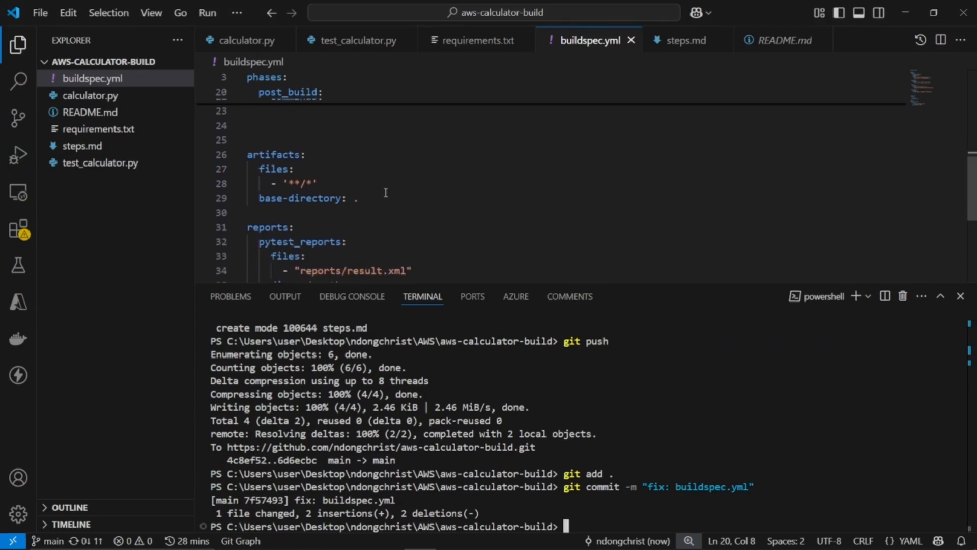
scroll(385, 193, "up", 3)
key("alt+Tab")
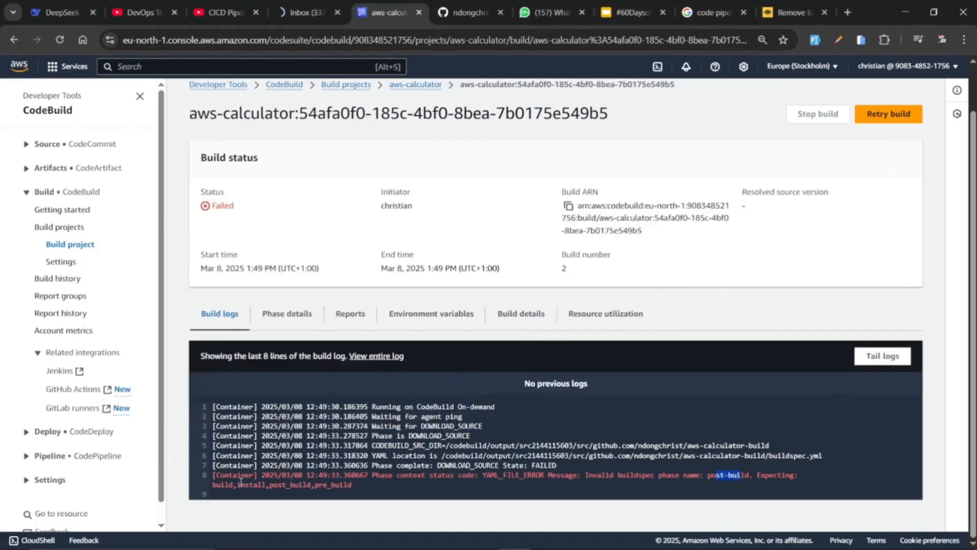
left_click_drag(269, 488, 312, 488)
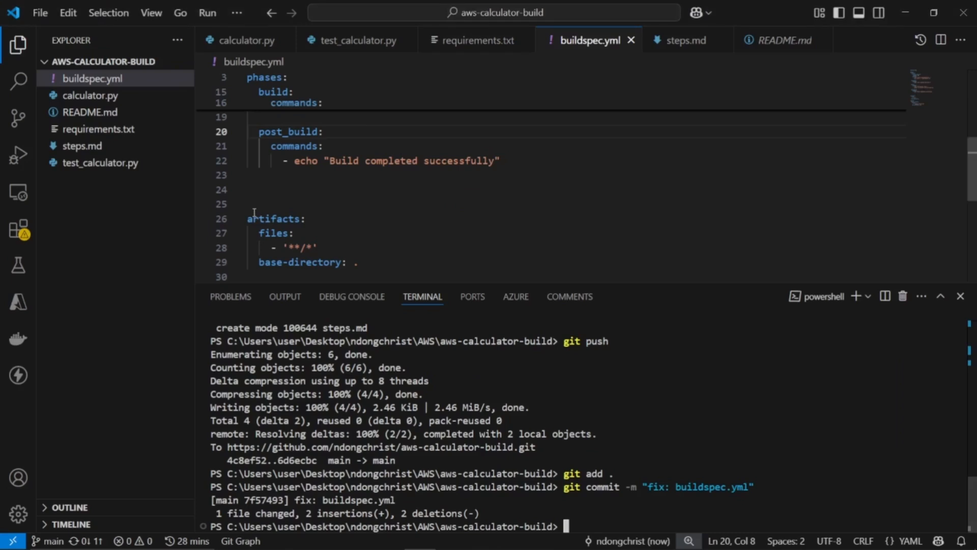
left_click_drag(261, 134, 317, 133)
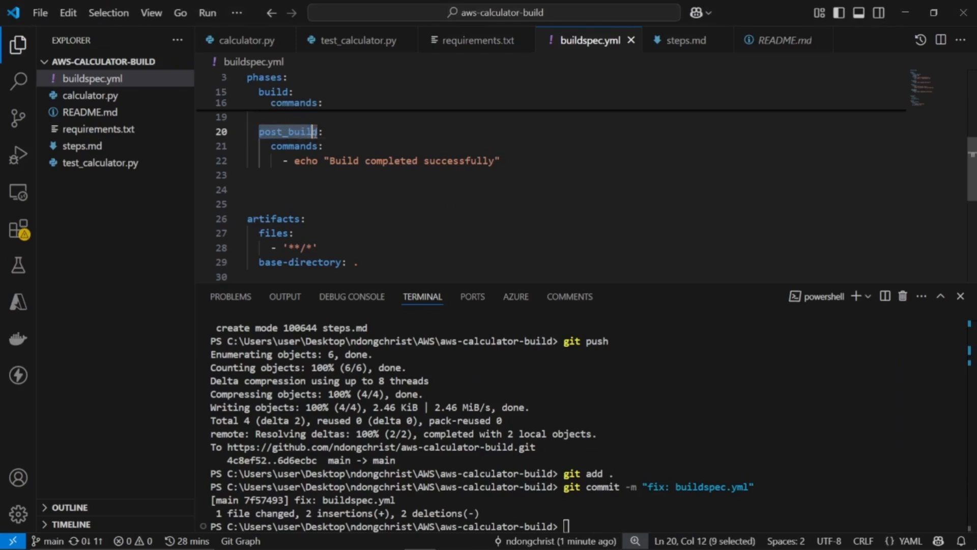
left_click(318, 134)
scroll(317, 134, "up", 1)
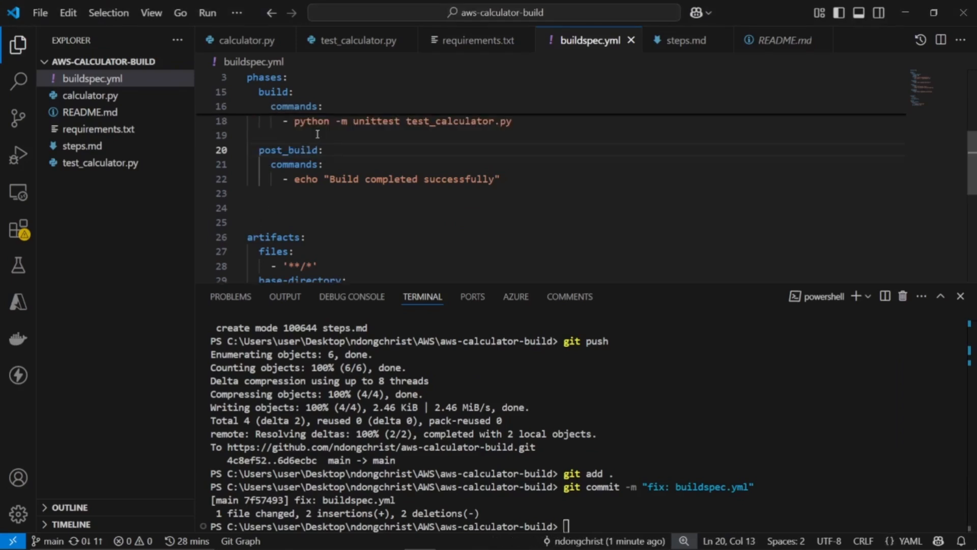
scroll(376, 137, "up", 2)
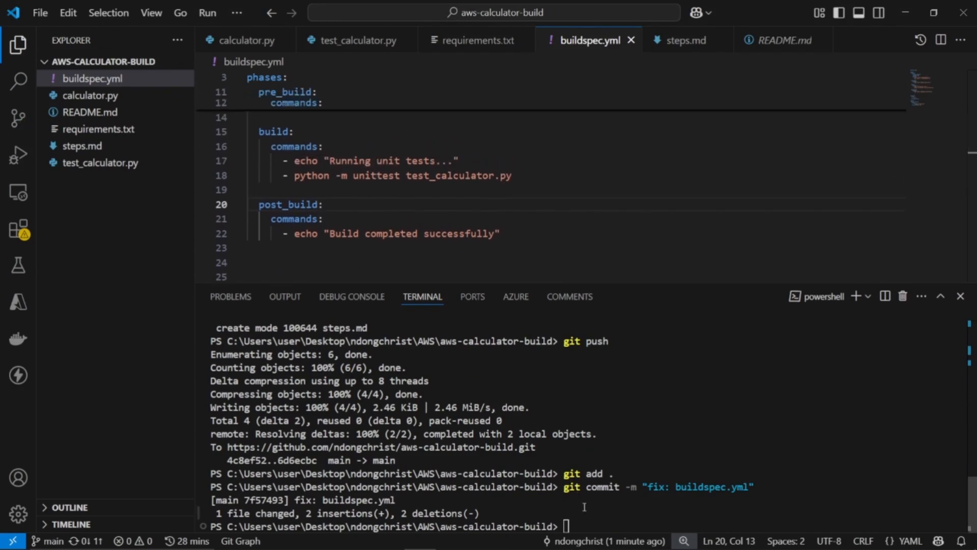
Add a trailing space inside the post_build echo message "Build completed successfully" in buildspec.yml
left_click(483, 371)
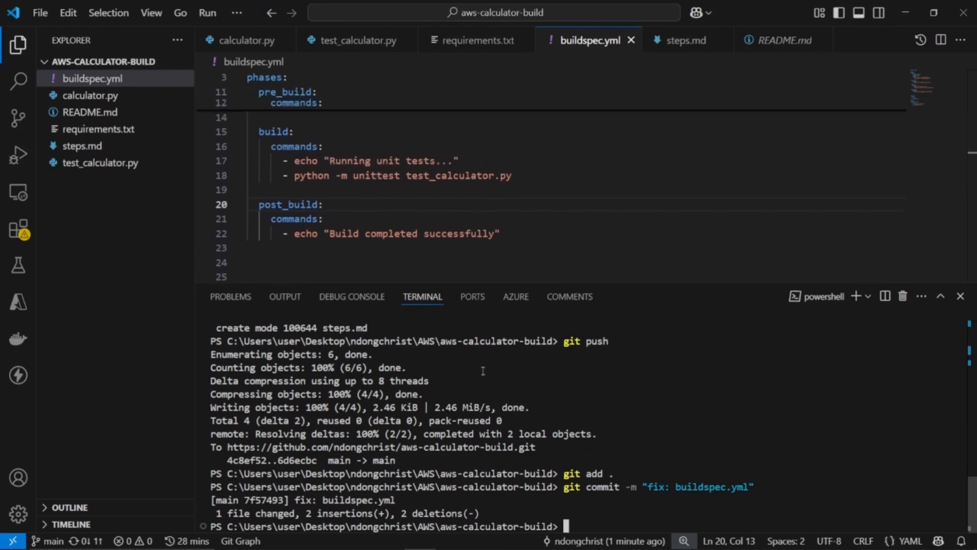
left_click(493, 233)
scroll(494, 233, "down", 1)
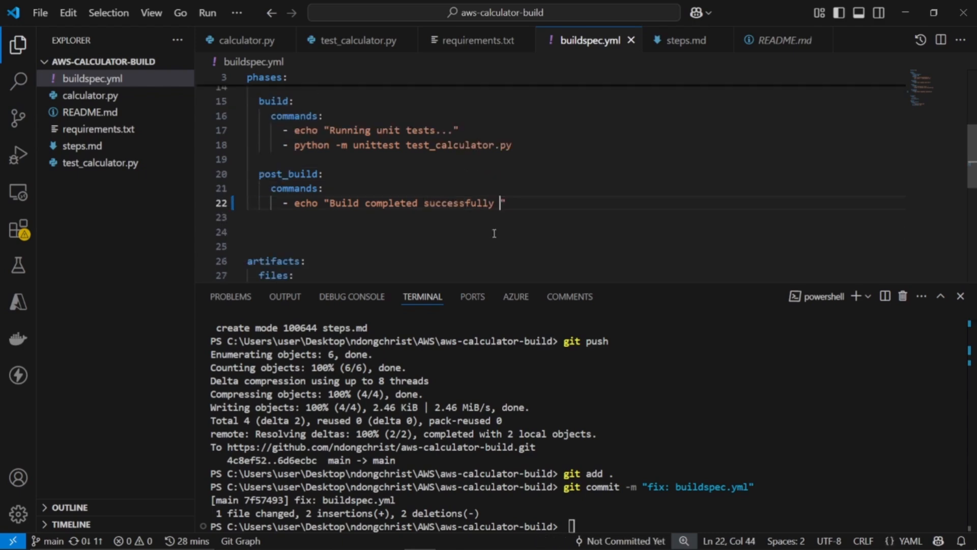
Stage the edited buildspec.yml with git add and commit it, reusing the message "fix: buildspec.yml"
left_click(563, 442)
type("git add .")
key("Return")
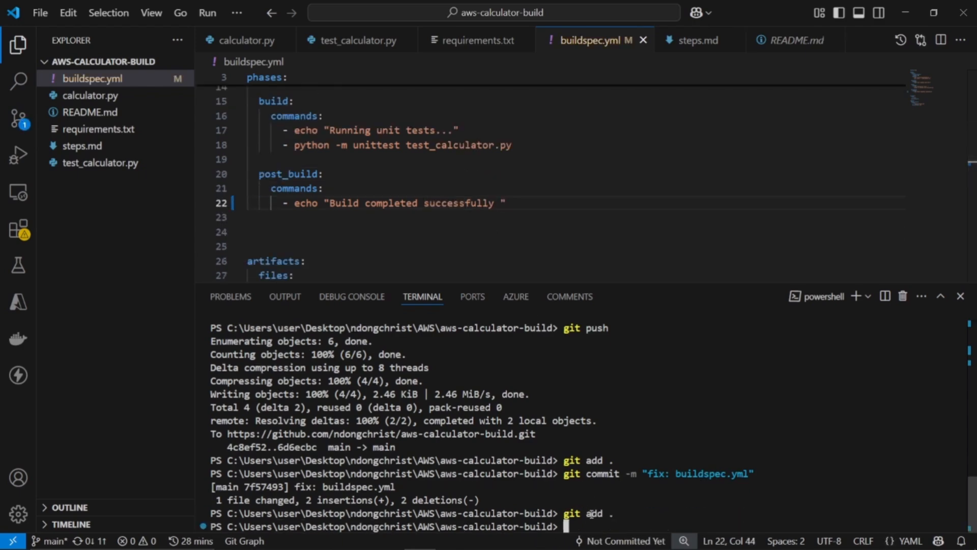
key("Up")
key("Up")
key("Return")
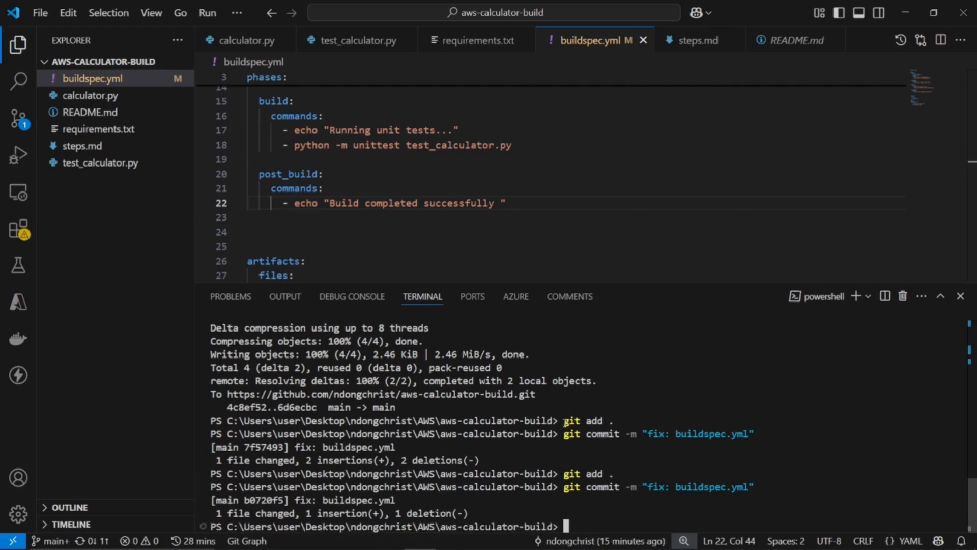
Push the local commits to the GitHub repository
left_click_drag(565, 422, 623, 491)
left_click(591, 509)
type("git ")
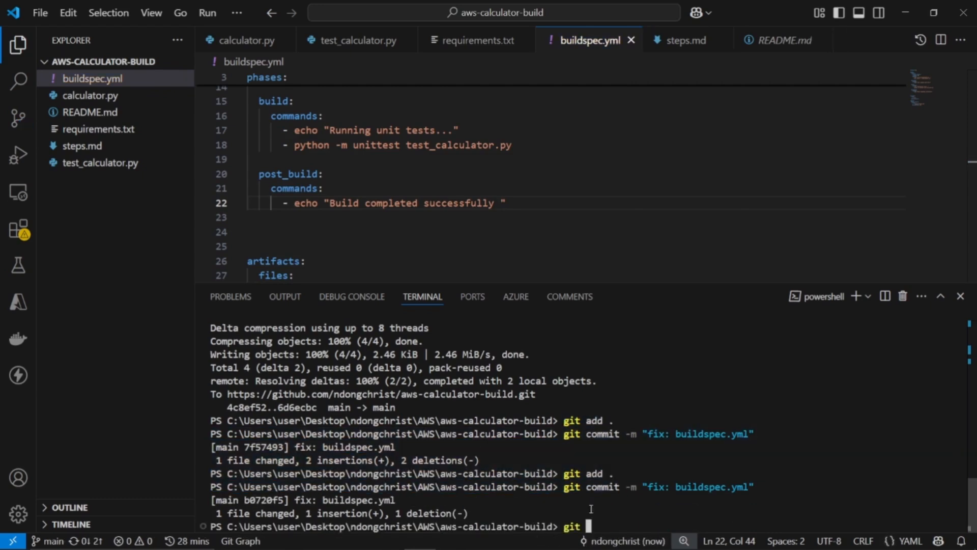
type("push")
key("Return")
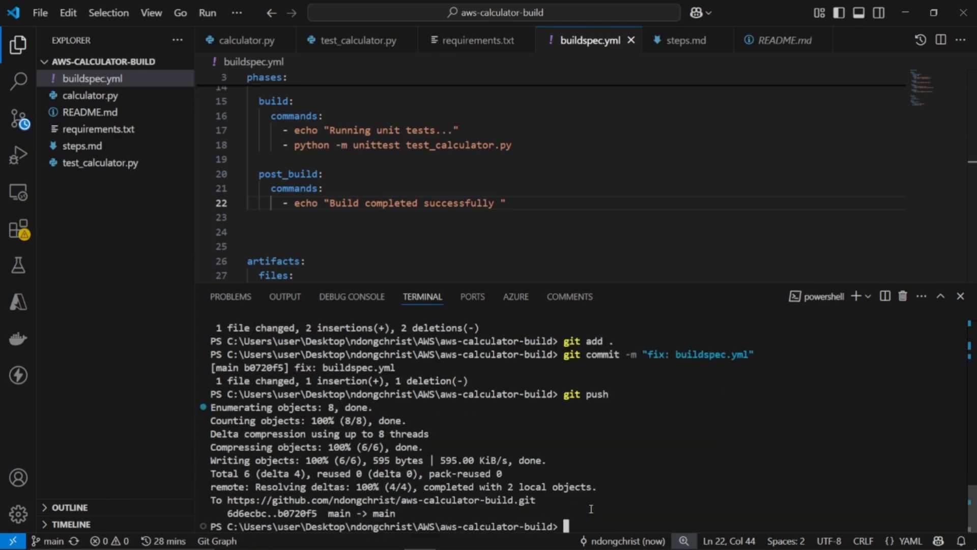
Return to the aws-calculator project in CodeBuild and start another build from the pushed code
key("alt+Tab")
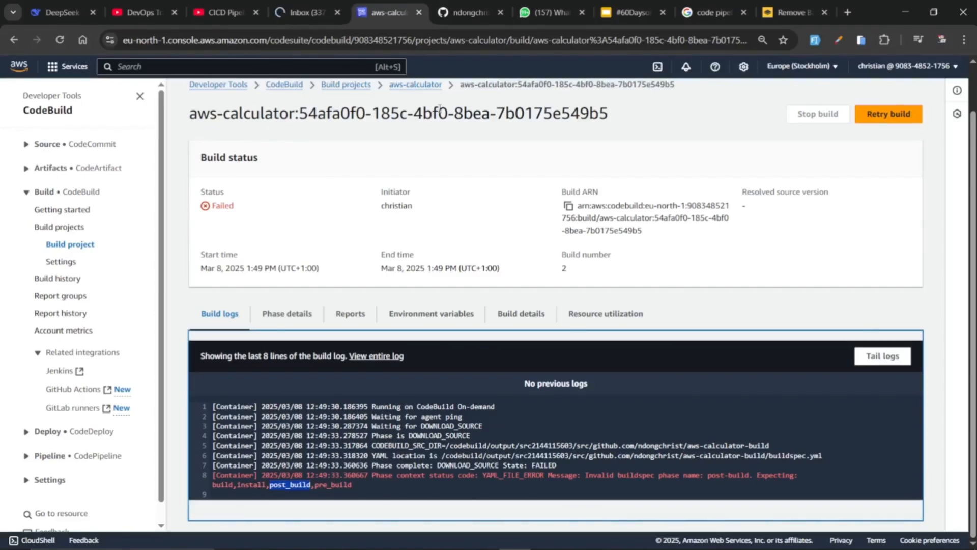
left_click(410, 84)
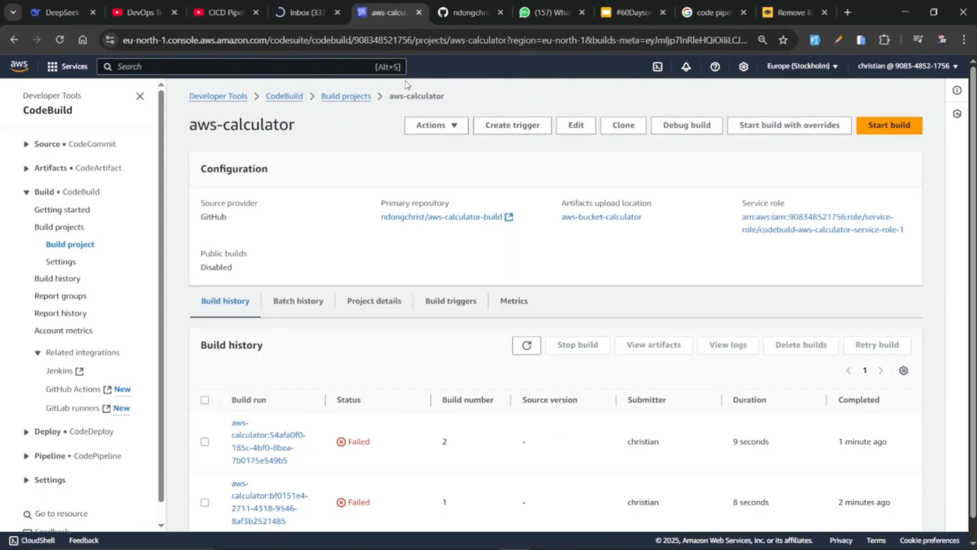
scroll(418, 223, "down", 1)
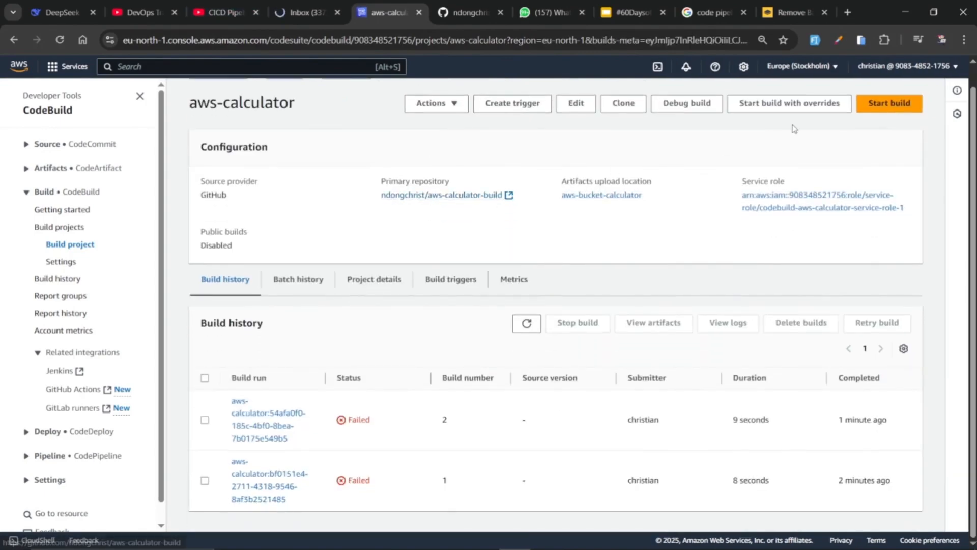
left_click(905, 105)
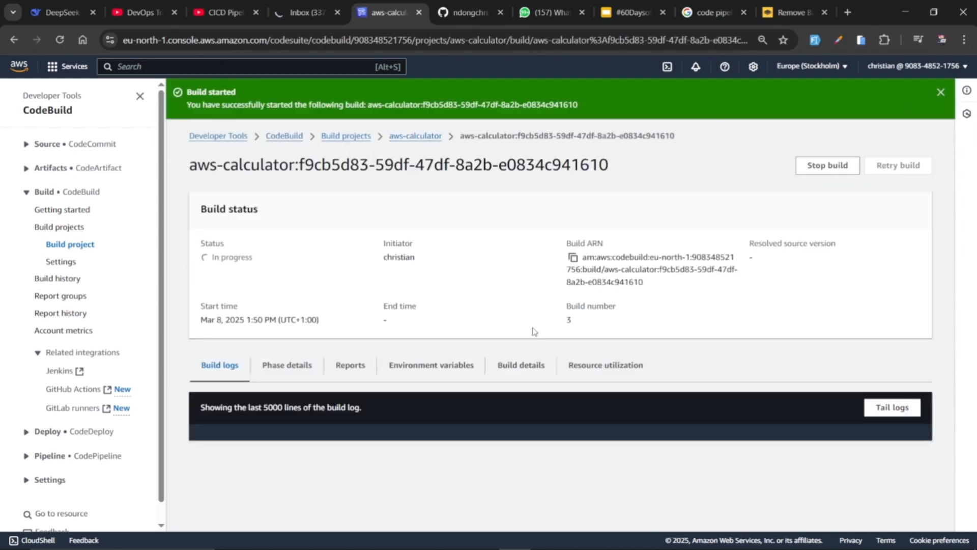
Follow the running build's log through the install, pre_build and build phases, including the requirements.txt installation
scroll(400, 435, "down", 5)
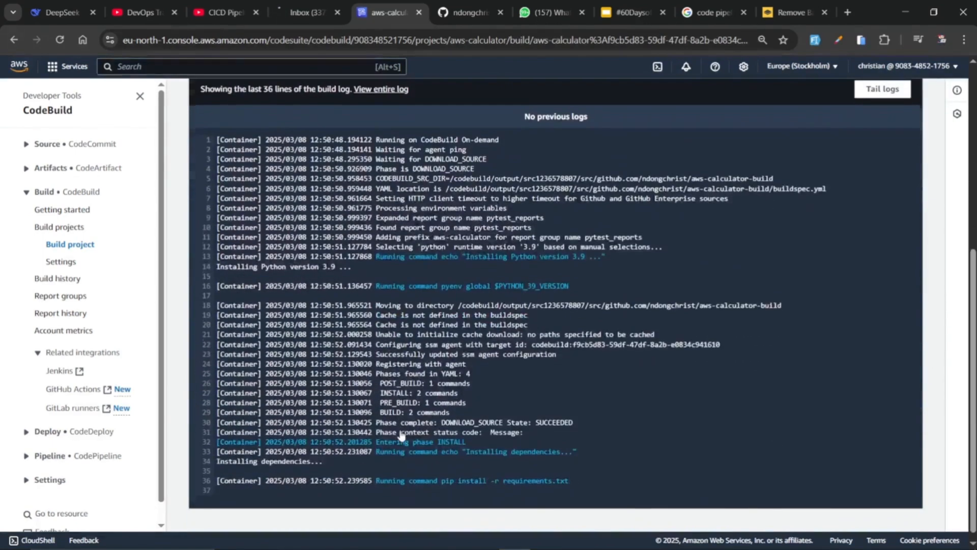
scroll(437, 306, "down", 1)
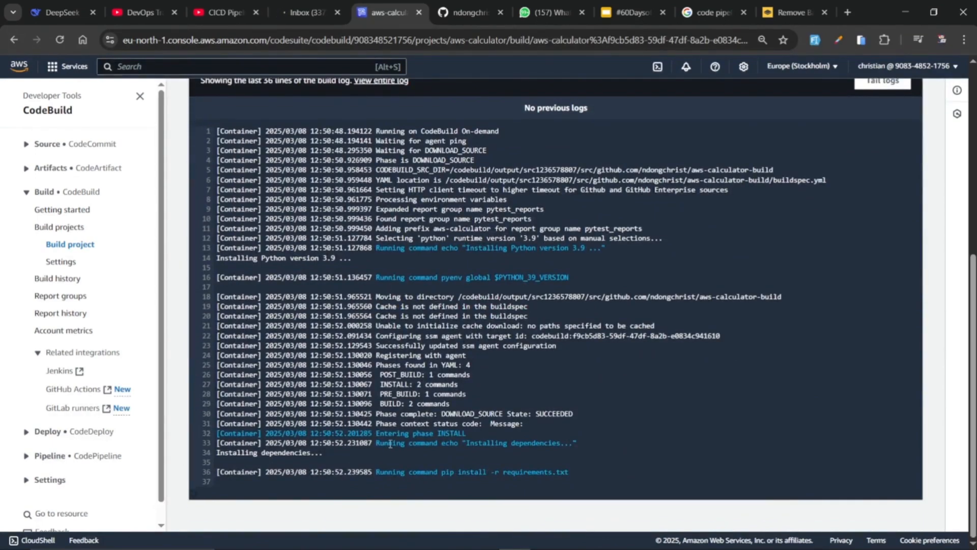
left_click_drag(394, 472, 539, 473)
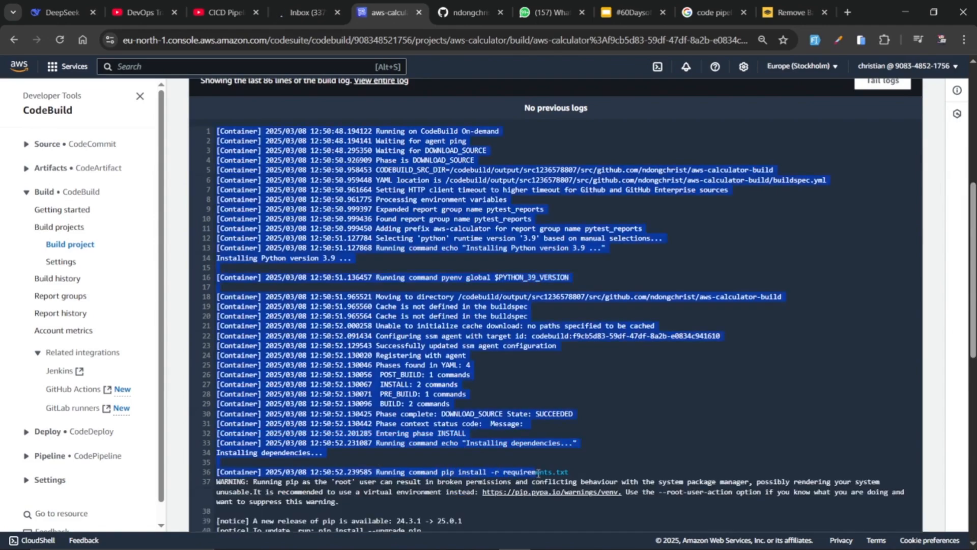
left_click(482, 466)
scroll(481, 465, "down", 2)
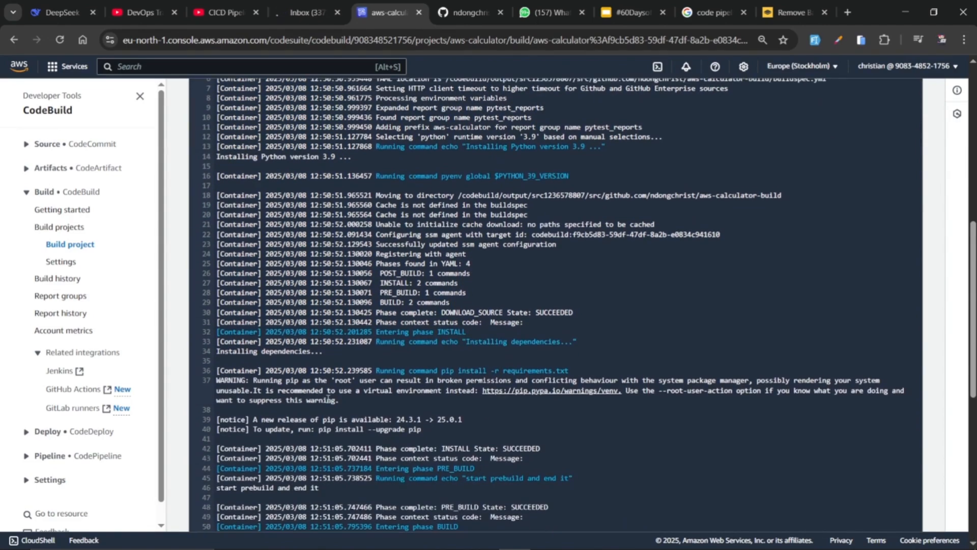
scroll(333, 427, "down", 1)
Check the build status and compare the log's Python setup with the python: 3.9 runtime in buildspec.yml in VS Code
key("alt+Tab")
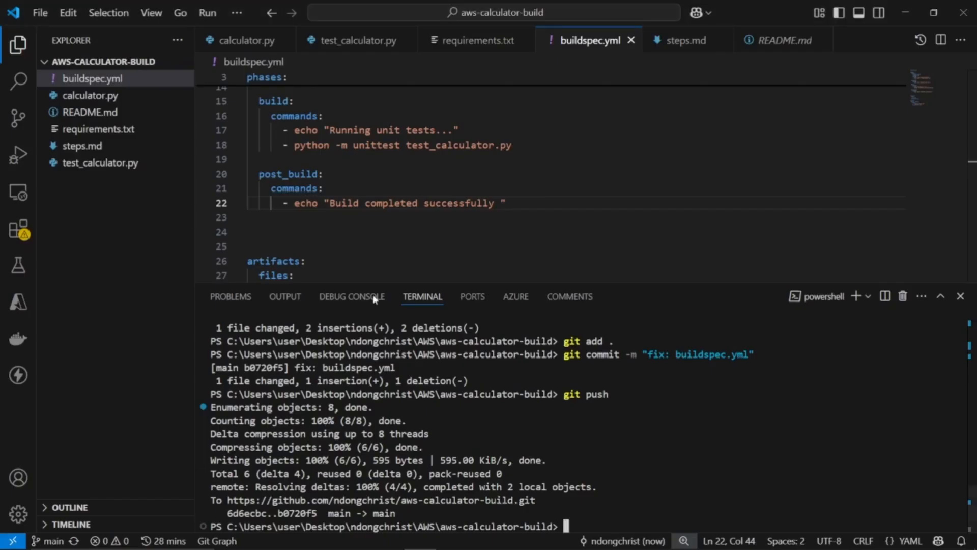
scroll(358, 178, "up", 2)
scroll(358, 178, "up", 2)
key("alt+Tab")
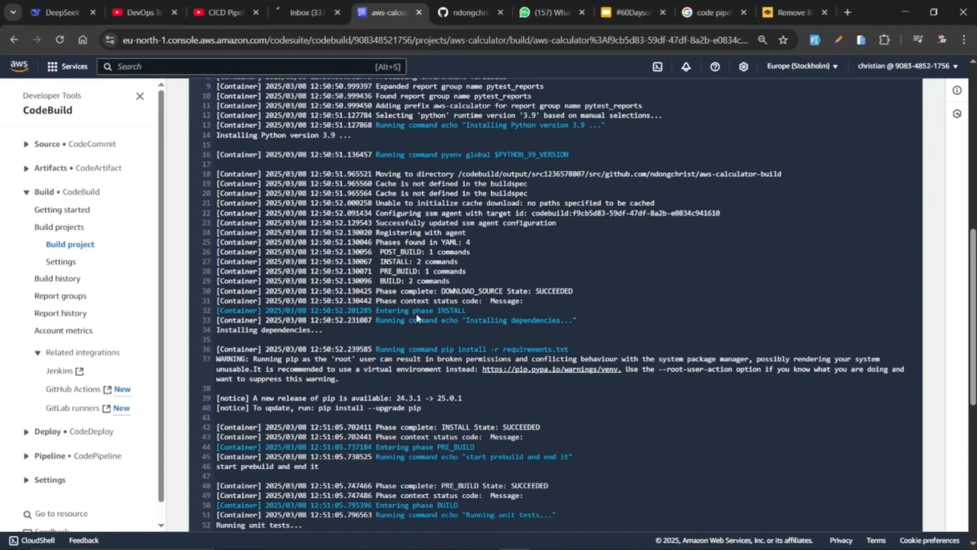
scroll(370, 352, "up", 5)
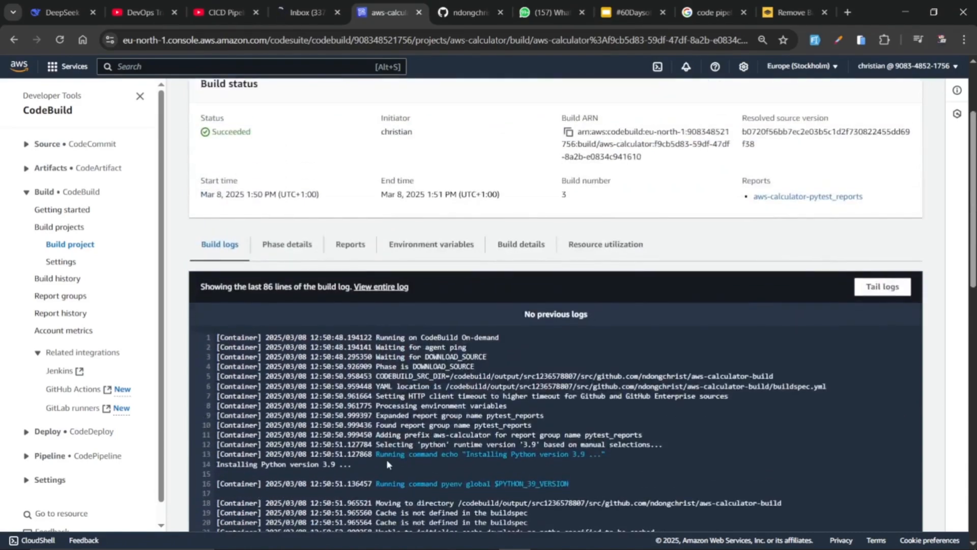
key("alt+Tab")
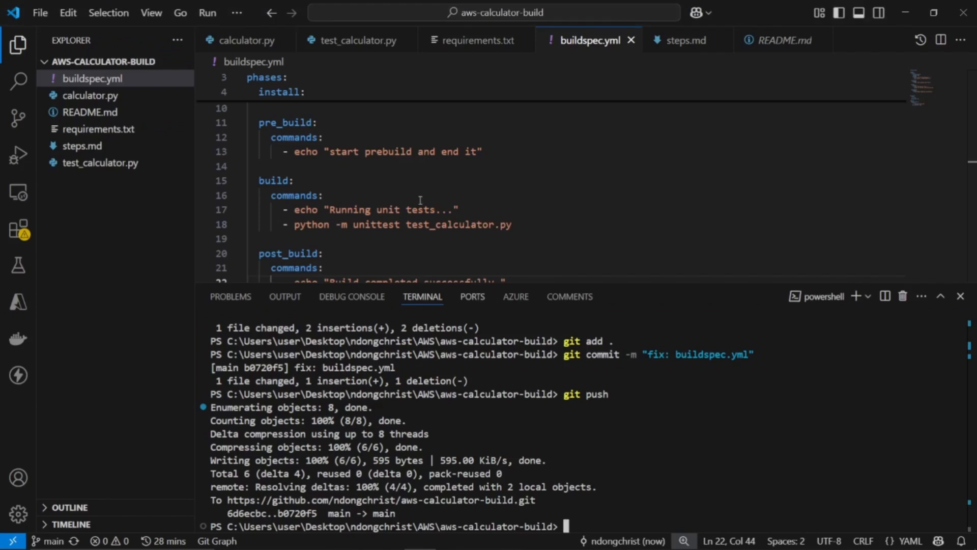
scroll(427, 209, "up", 2)
scroll(426, 209, "up", 2)
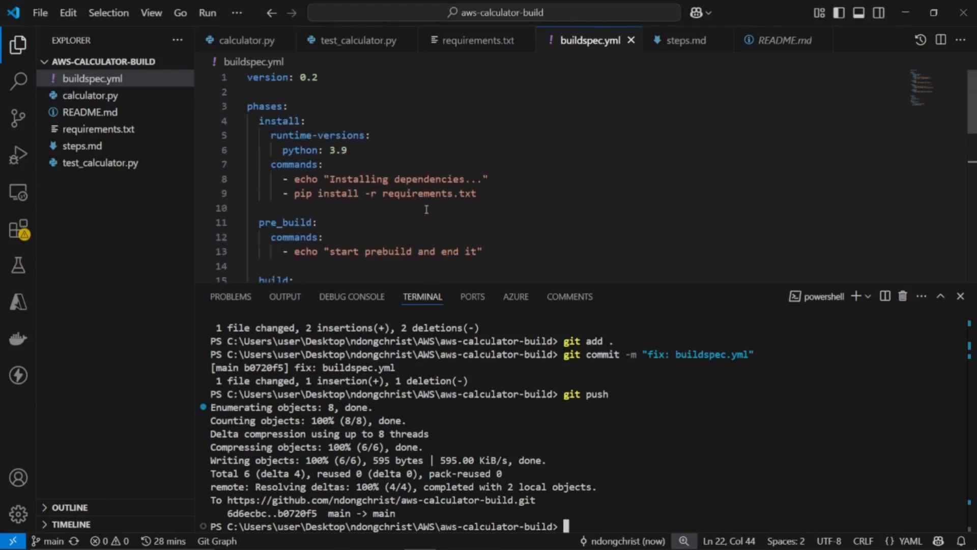
left_click_drag(345, 151, 282, 150)
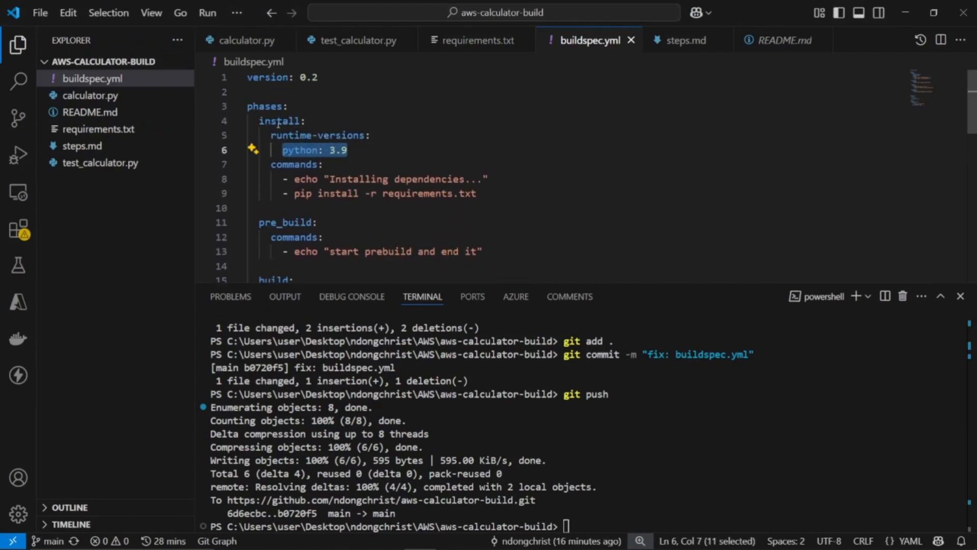
key("alt+Tab")
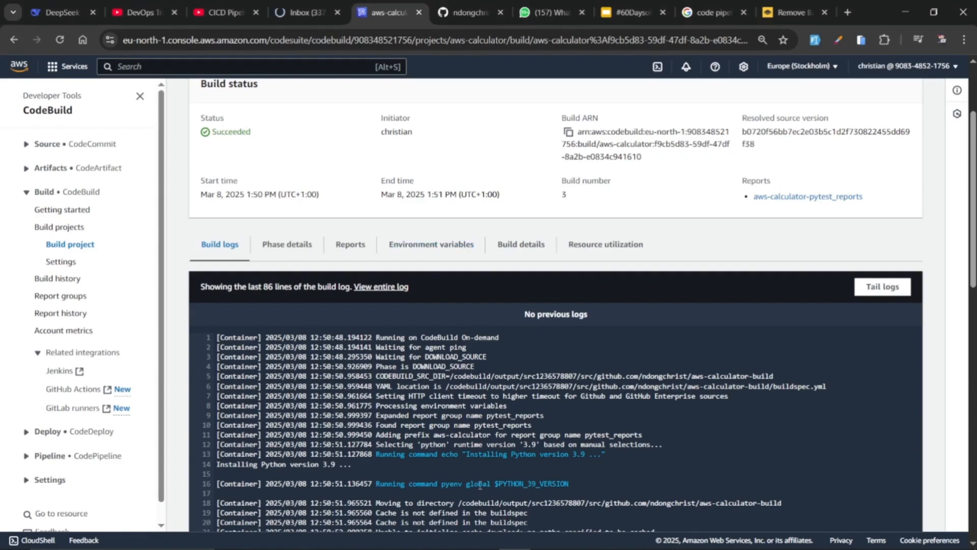
Compare the install phase lines in the build log with the echo and pip install commands in buildspec.yml
scroll(480, 485, "down", 6)
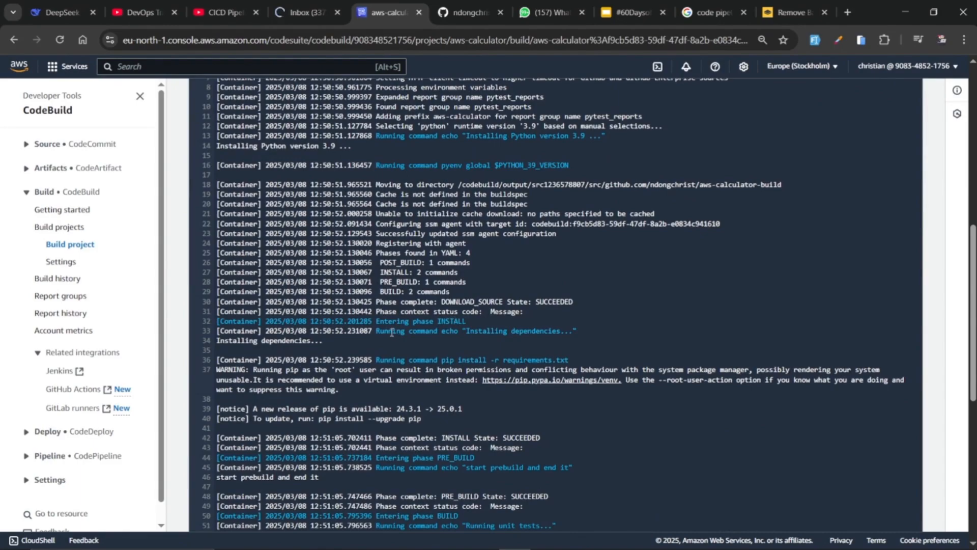
left_click_drag(392, 331, 528, 338)
key("alt+Tab")
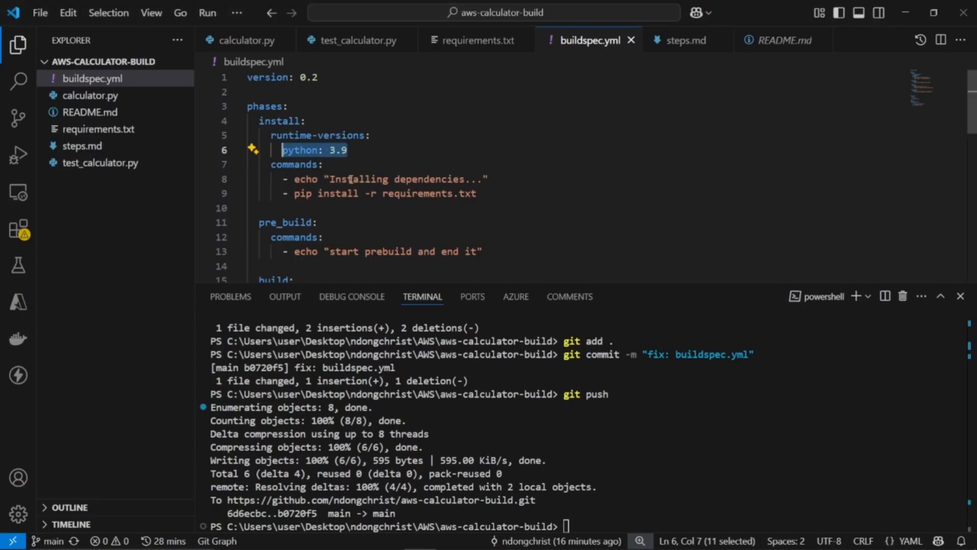
key("alt+Tab")
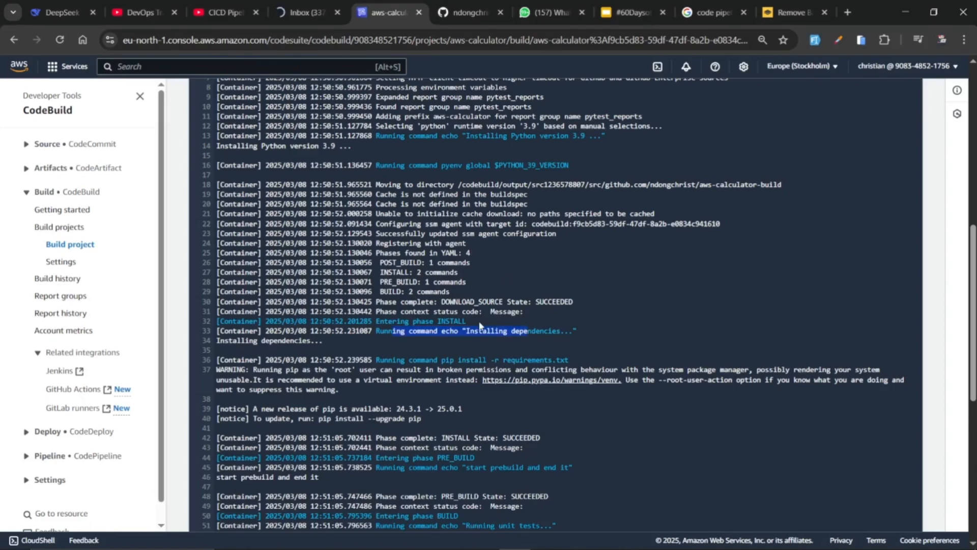
key("alt+Tab")
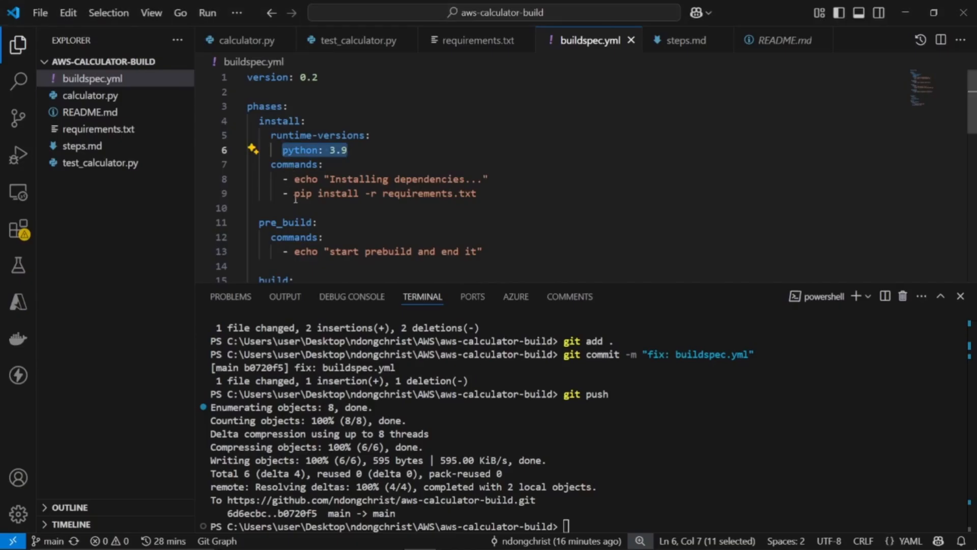
key("alt+Tab")
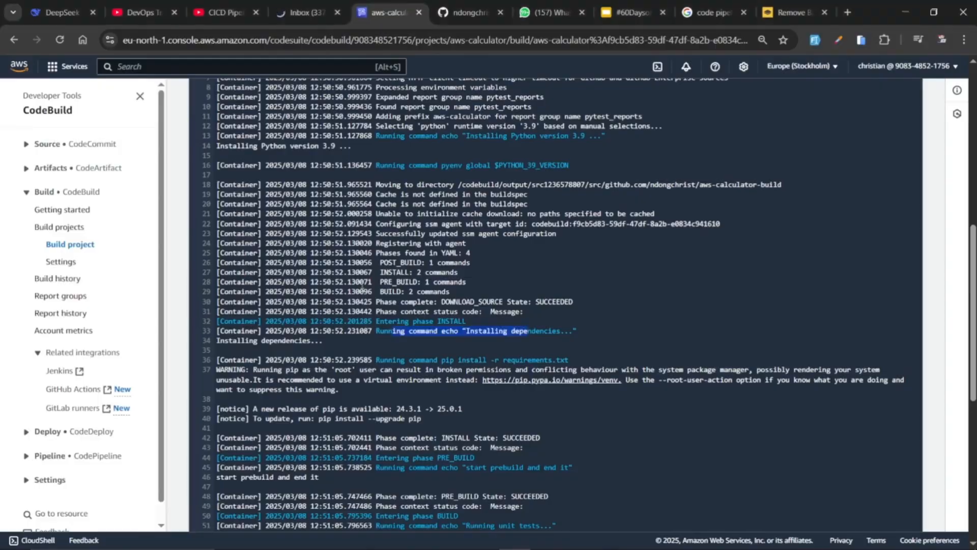
key("alt+Tab")
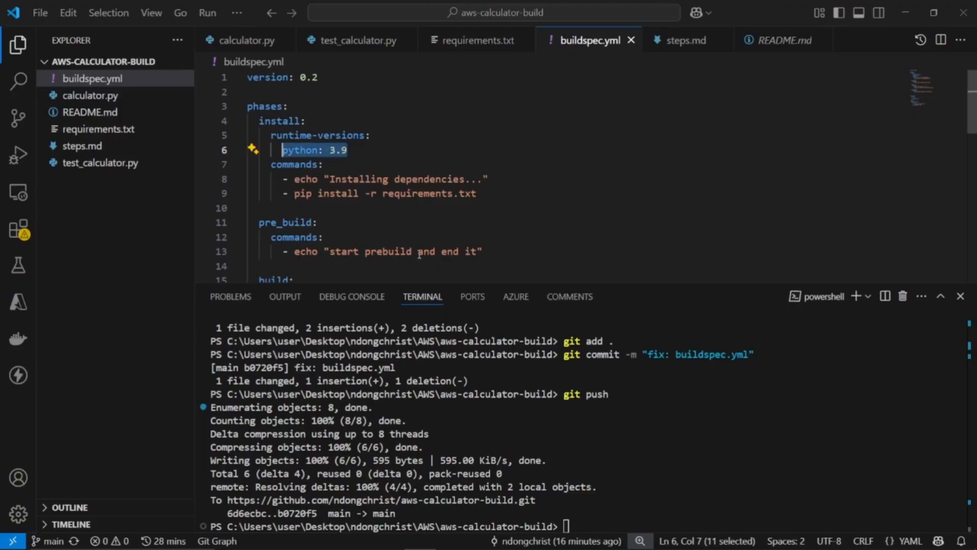
key("alt+Tab")
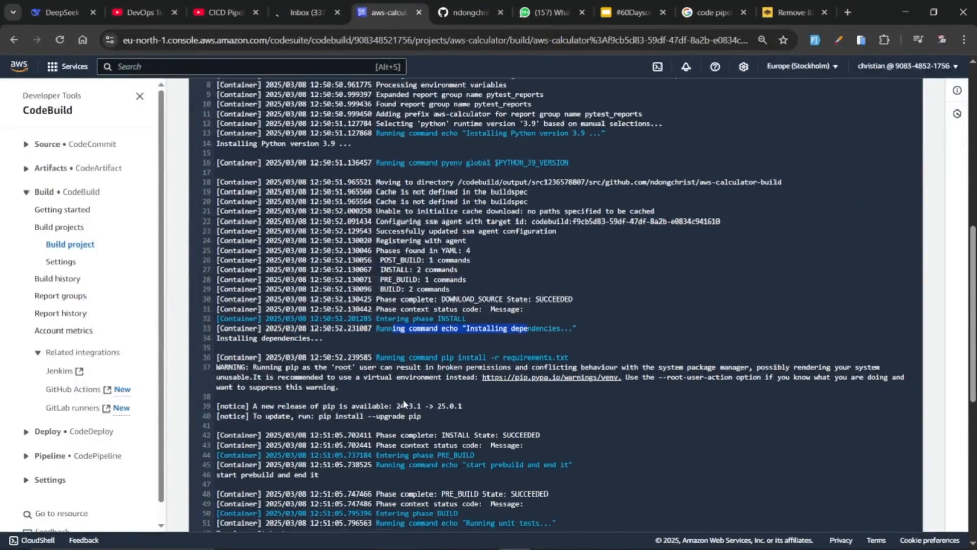
Examine the pre_build phase in the build log, including the "start prebuild and end it" command, at 110% zoom
scroll(403, 404, "down", 1)
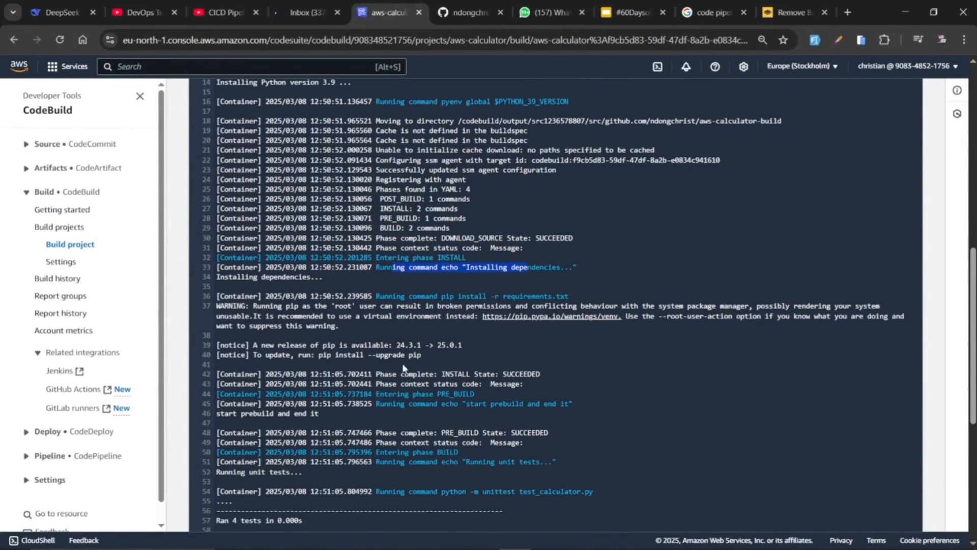
scroll(403, 367, "down", 3)
scroll(415, 333, "up", 1)
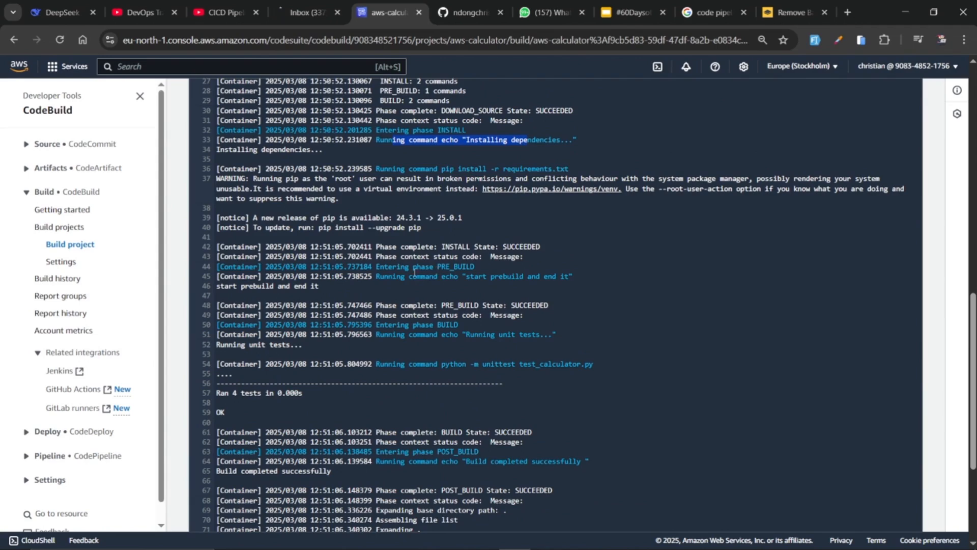
left_click_drag(462, 276, 548, 272)
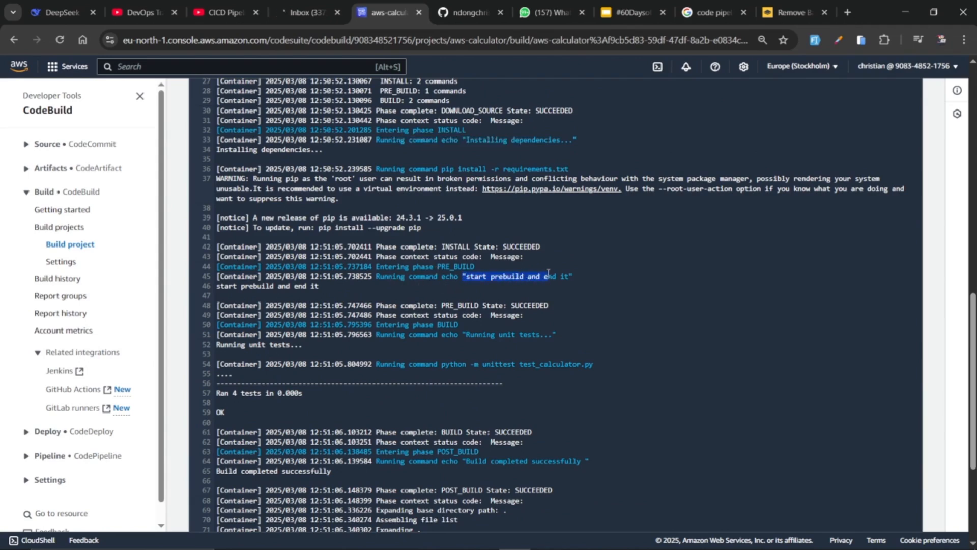
key("ctrl+plus")
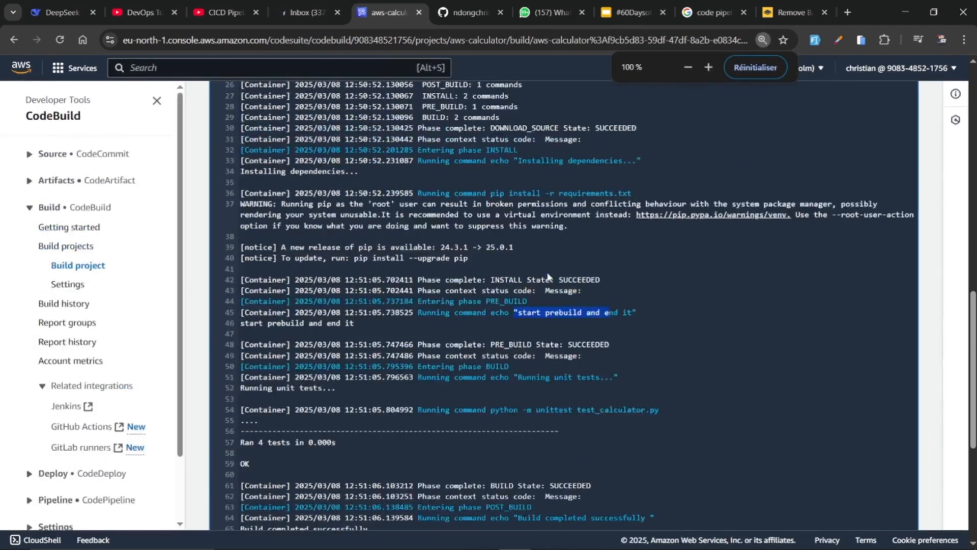
key("ctrl+plus")
scroll(595, 208, "down", 5)
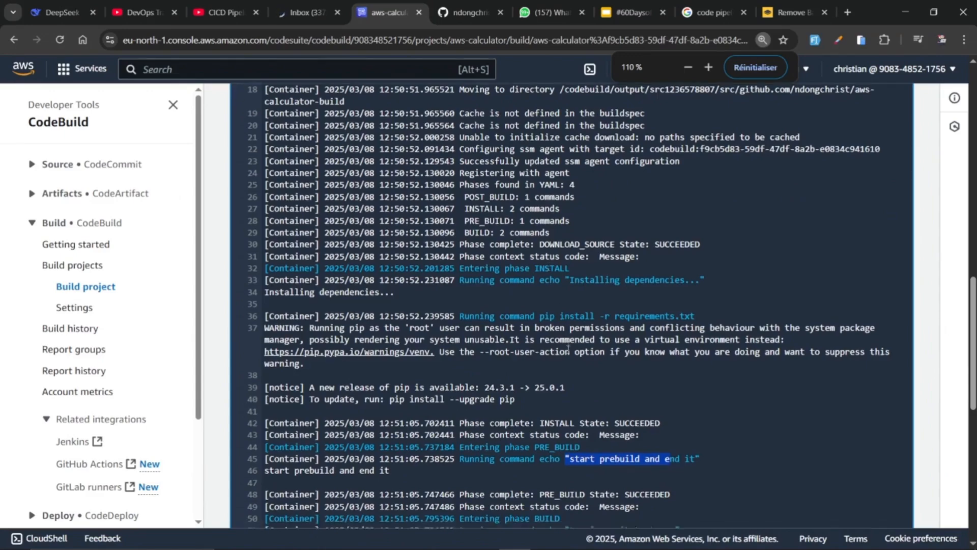
scroll(621, 181, "up", 2)
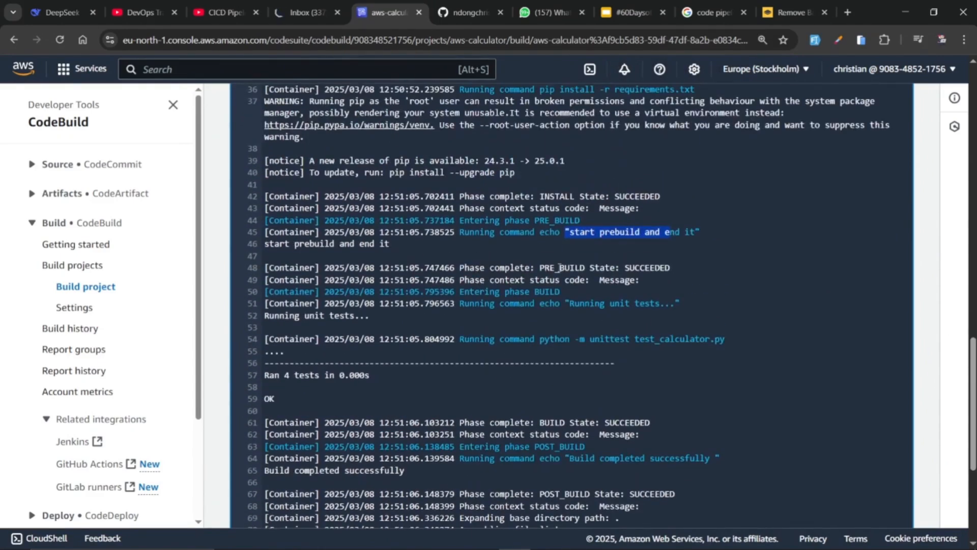
Compare the log's unit test run and its outcome with the python -m unittest test_calculator.py command in buildspec.yml
left_click_drag(472, 294, 639, 304)
key("alt+Tab")
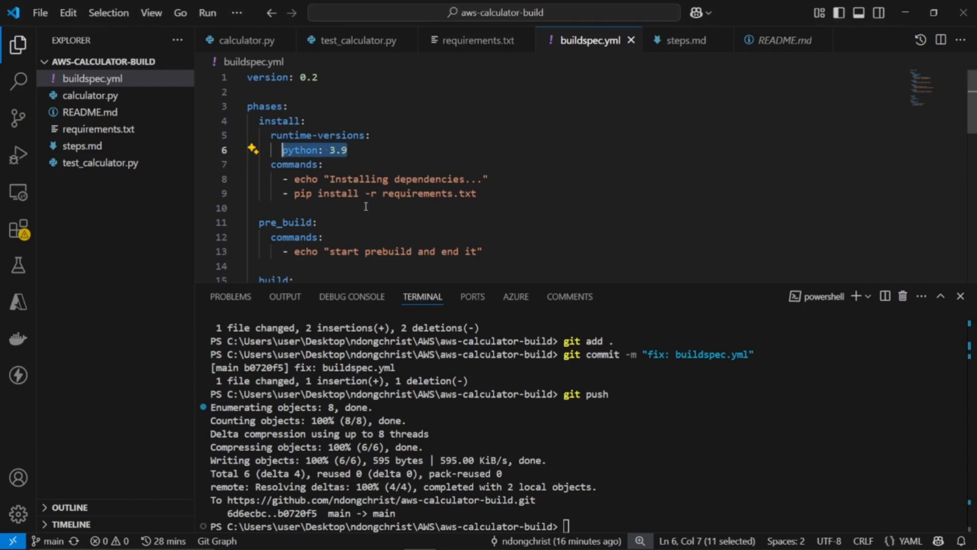
scroll(334, 169, "down", 3)
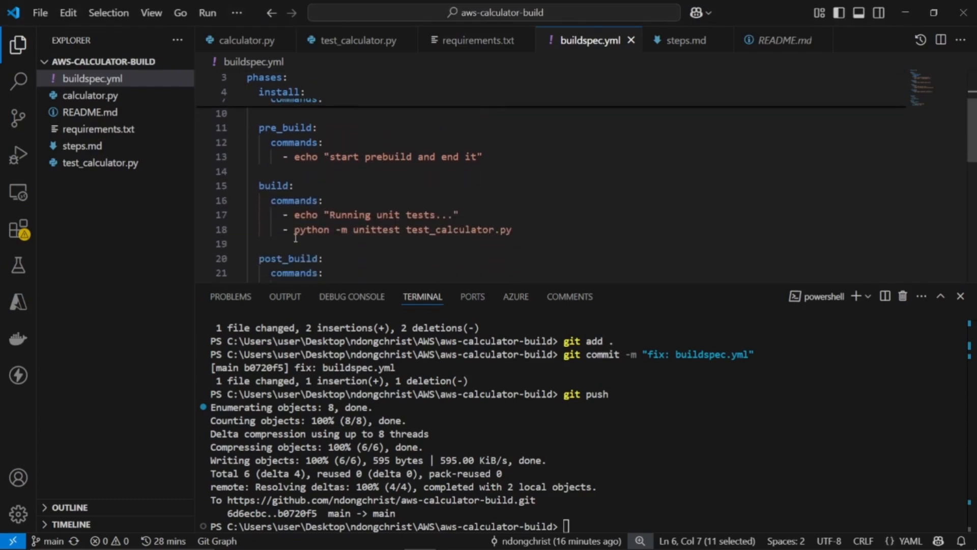
left_click_drag(295, 233, 470, 238)
key("alt+Tab")
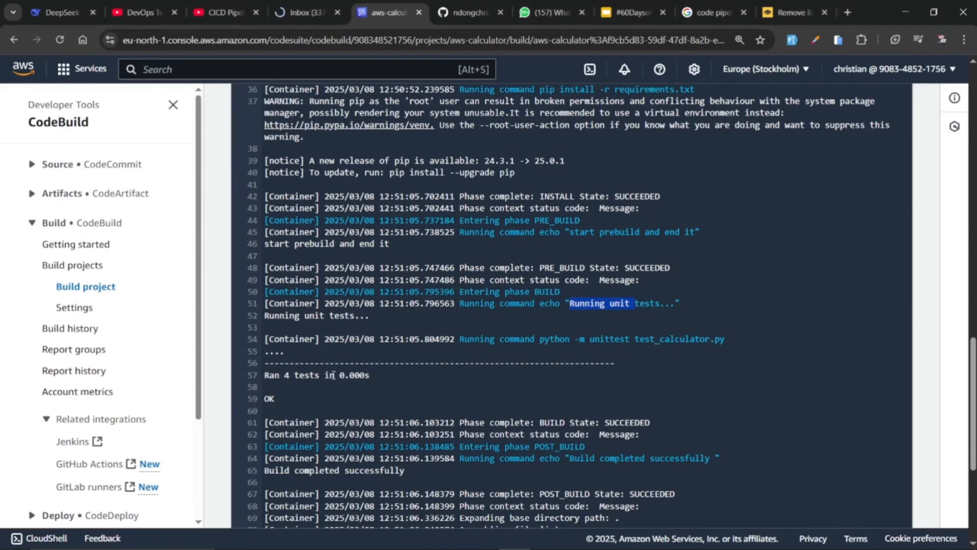
left_click_drag(293, 400, 265, 396)
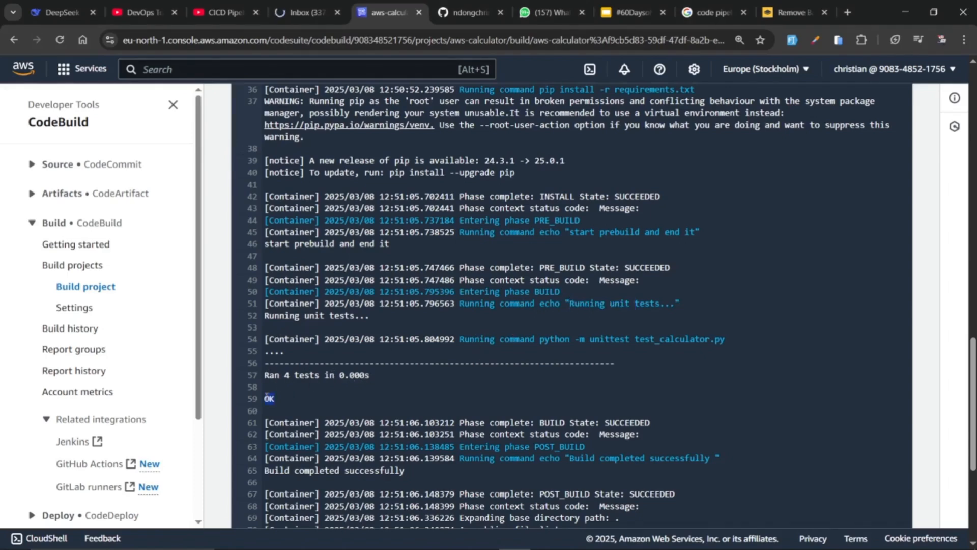
Review the add, subtract, multiply and divide tests in test_calculator.py, then return to the build log
key("alt+Tab")
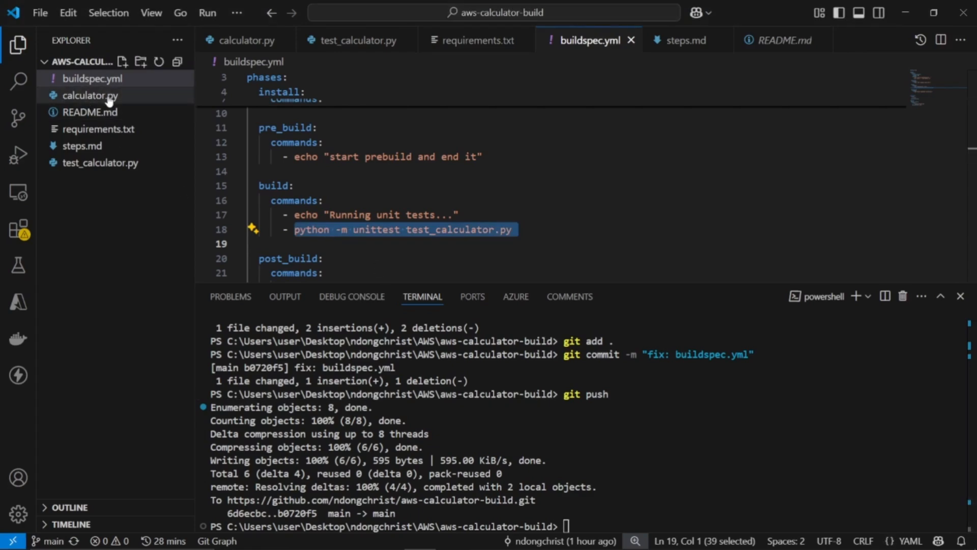
left_click(99, 163)
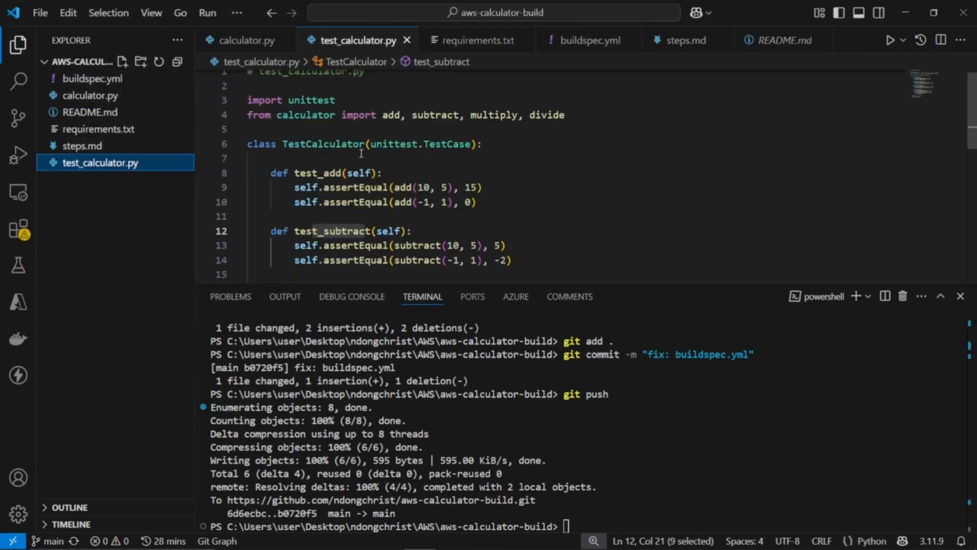
left_click_drag(314, 173, 341, 187)
scroll(343, 196, "down", 3)
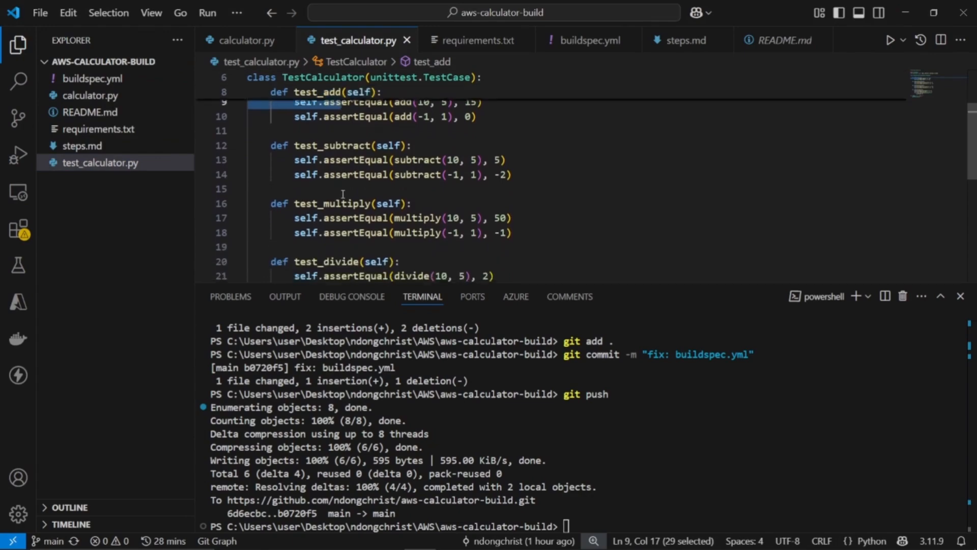
scroll(343, 196, "down", 3)
key("alt+Tab")
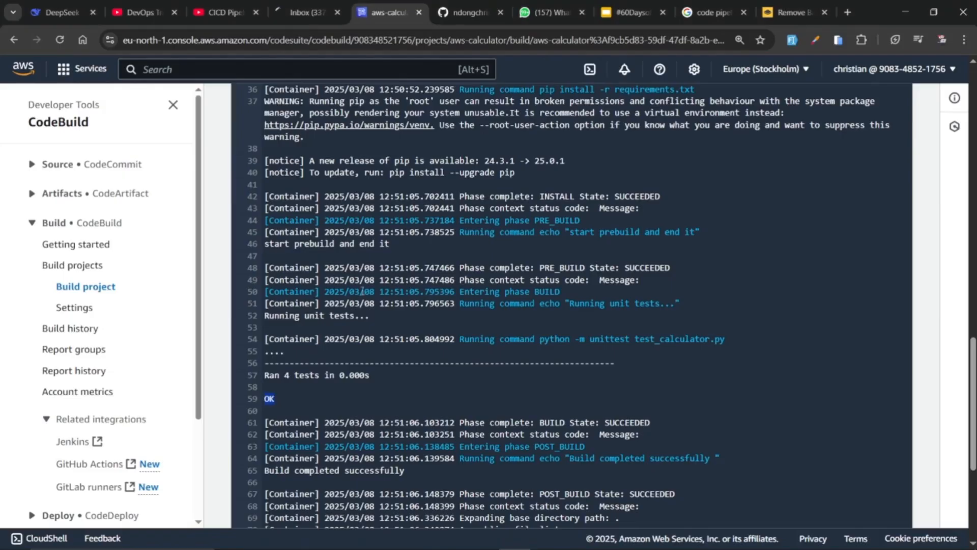
Read the end of the build log through post_build and artifact upload, and check the overall build status
scroll(360, 367, "down", 5)
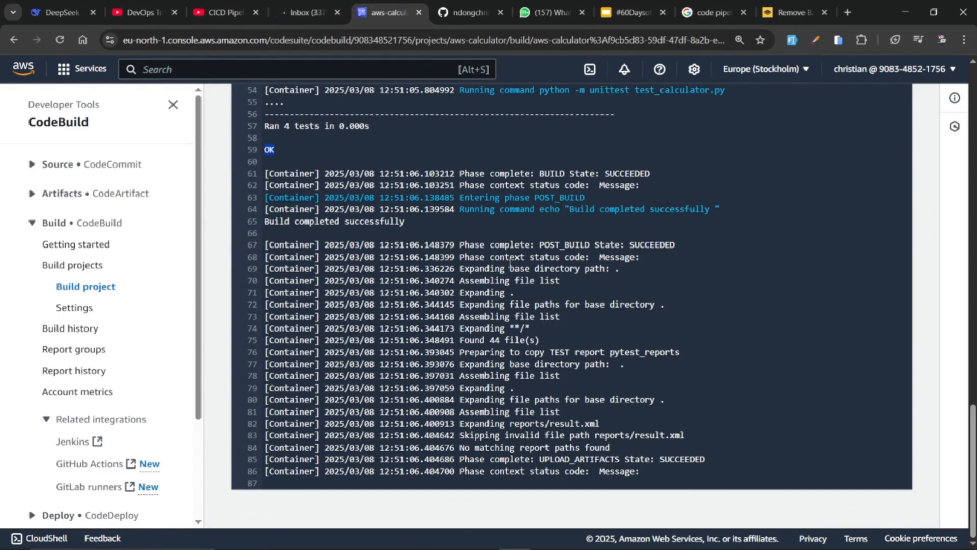
scroll(510, 262, "up", 15)
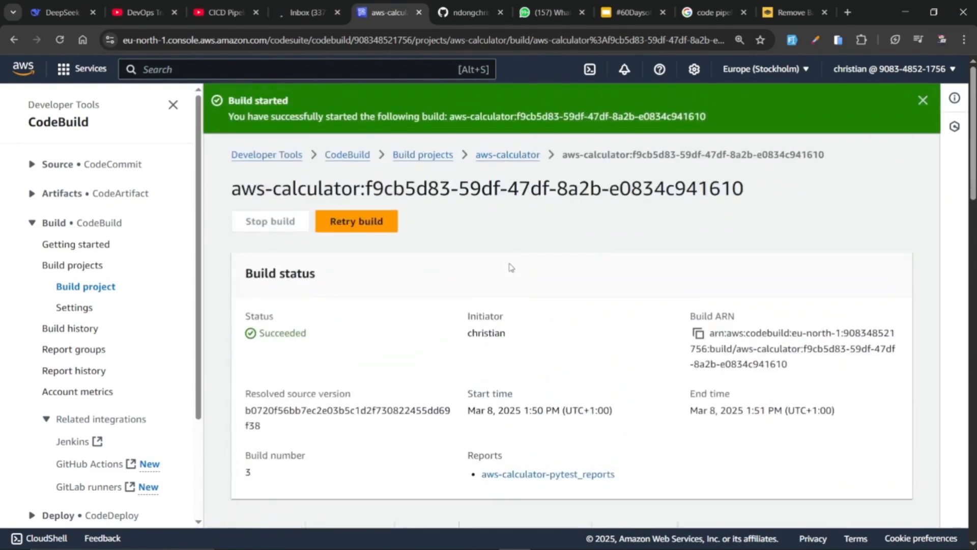
key("ctrl+minus")
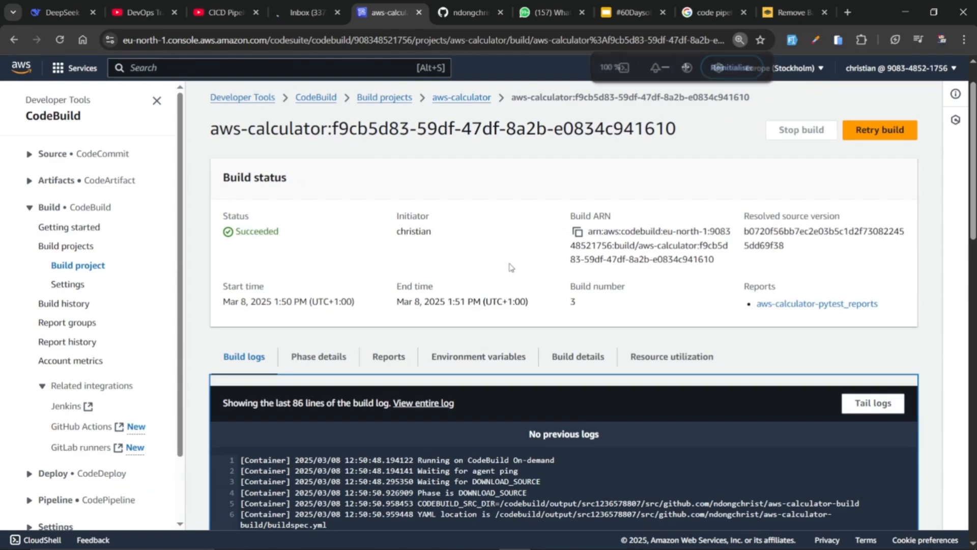
scroll(510, 267, "down", 6)
scroll(511, 267, "up", 4)
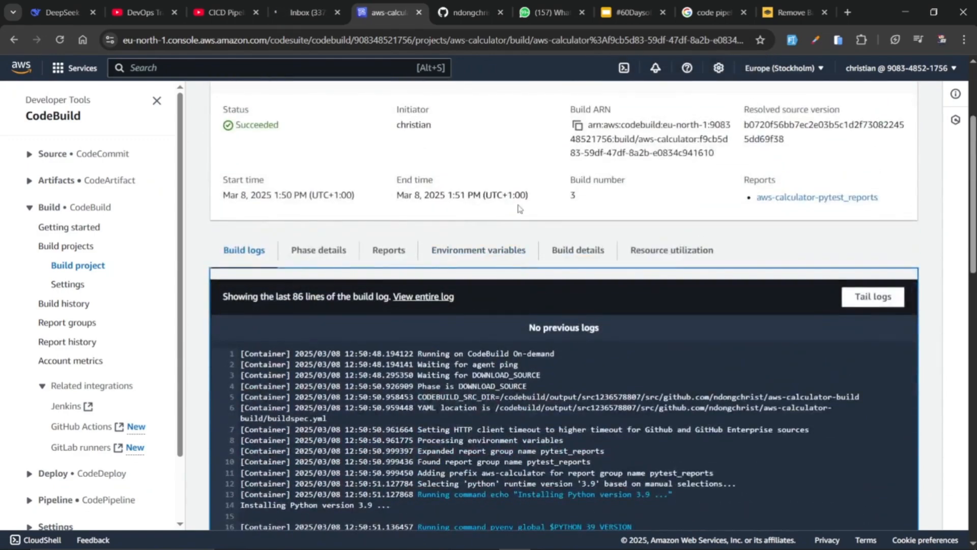
scroll(602, 211, "up", 3)
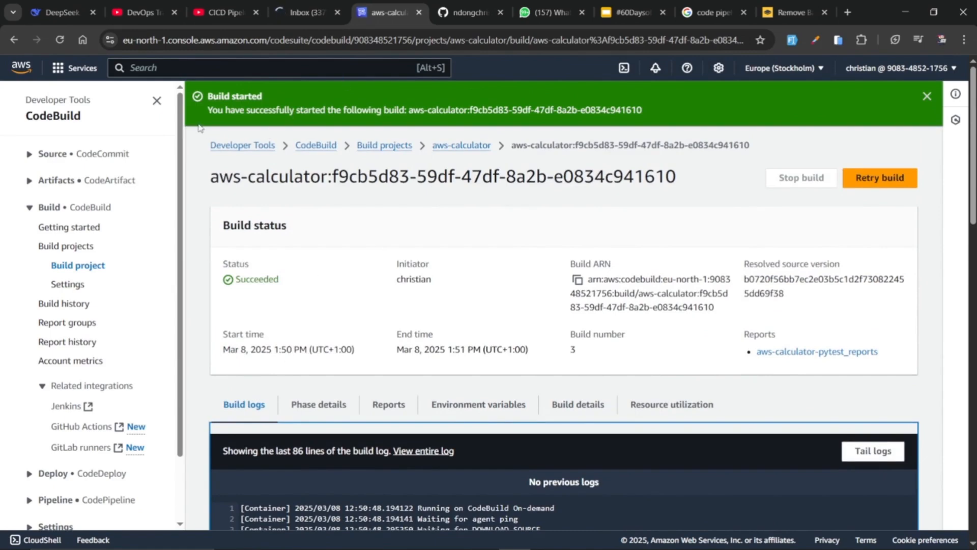
Go to the S3 service and open the calculator object in the aws-bucket-calculator bucket
left_click(190, 68)
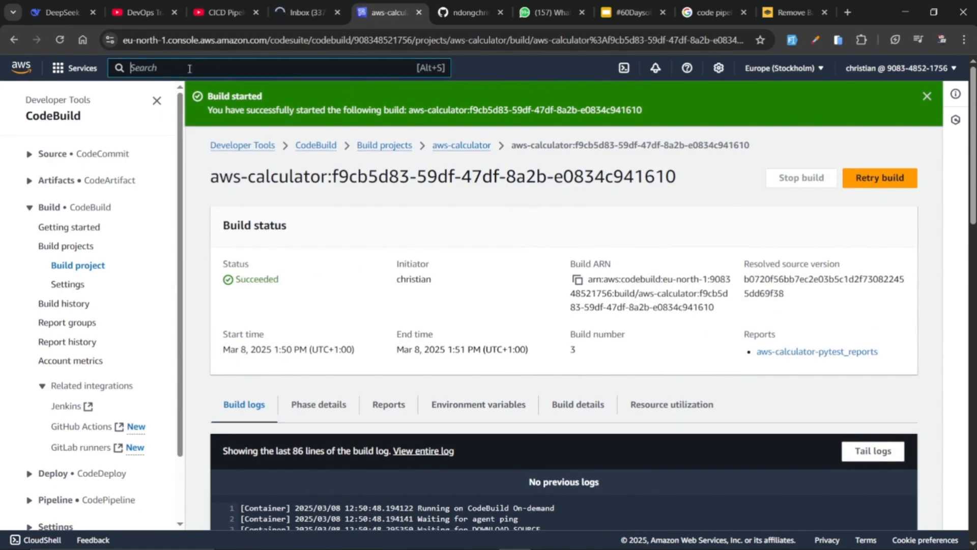
type("s3")
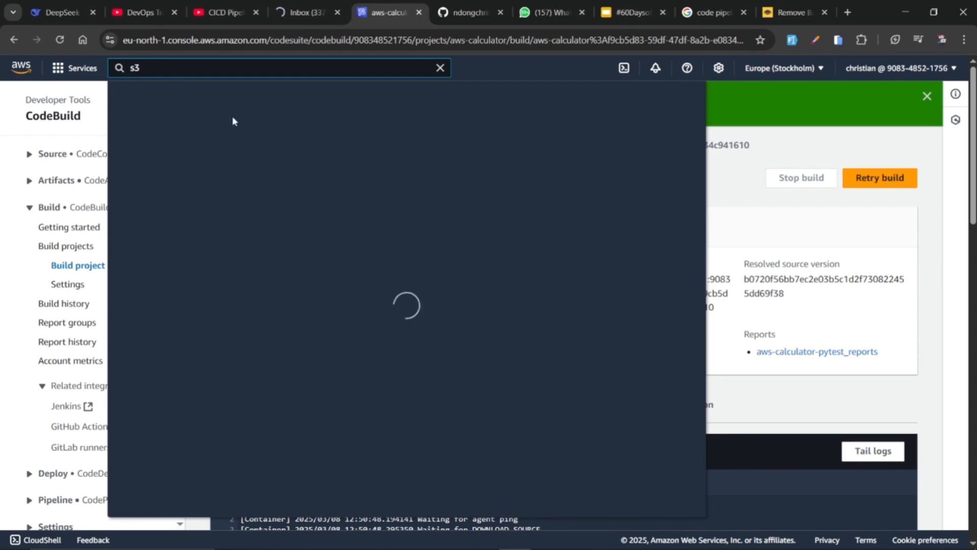
left_click(316, 166)
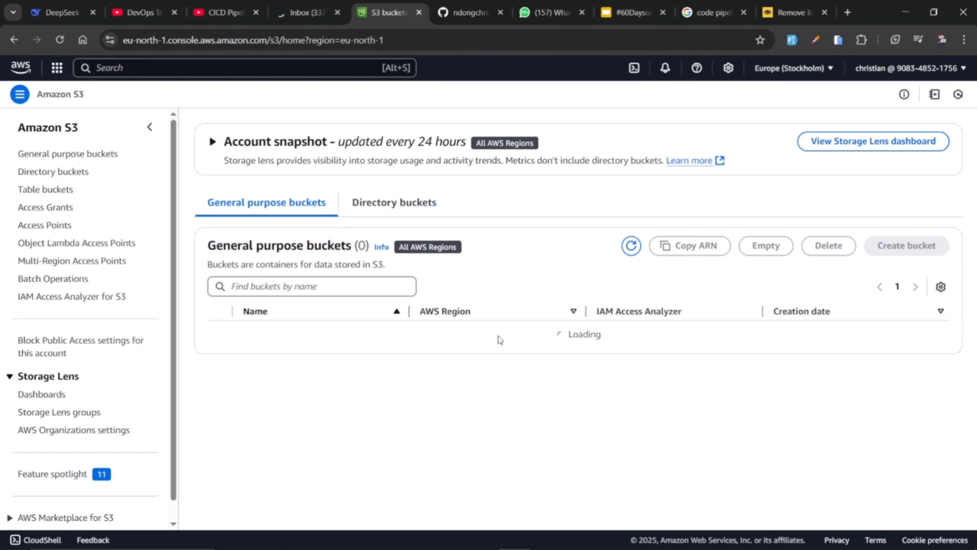
left_click(266, 332)
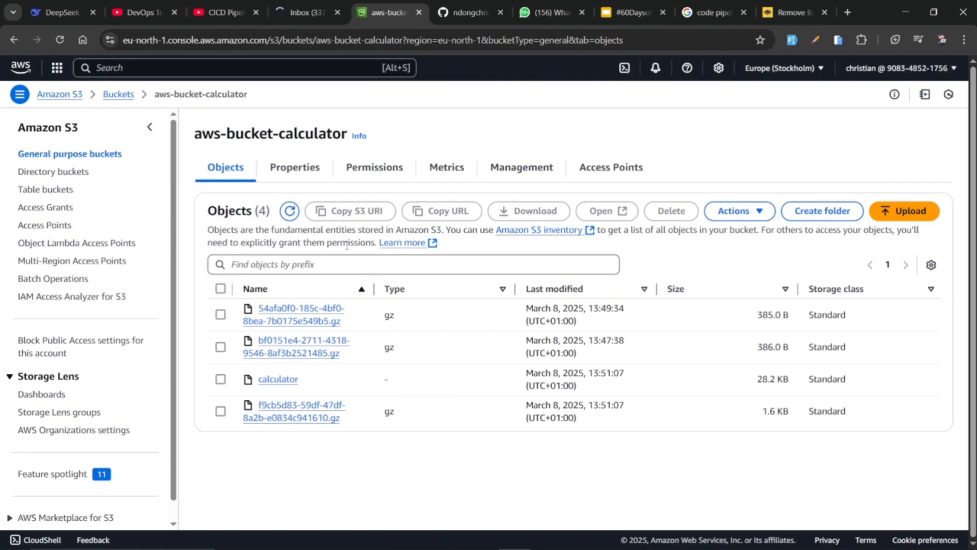
left_click(279, 385)
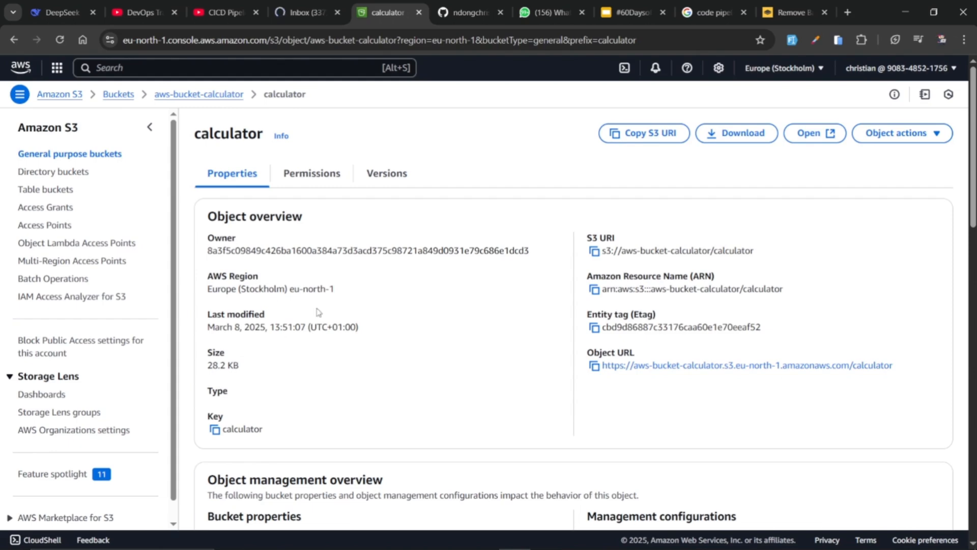
Download the calculator object and check its size and last-modified time in the object overview
left_click(734, 144)
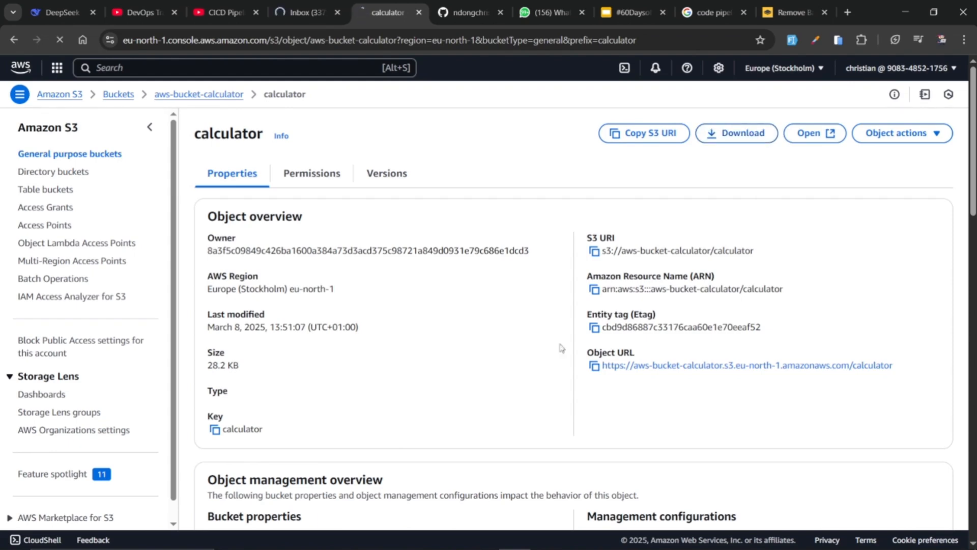
scroll(519, 365, "down", 5)
scroll(519, 362, "up", 4)
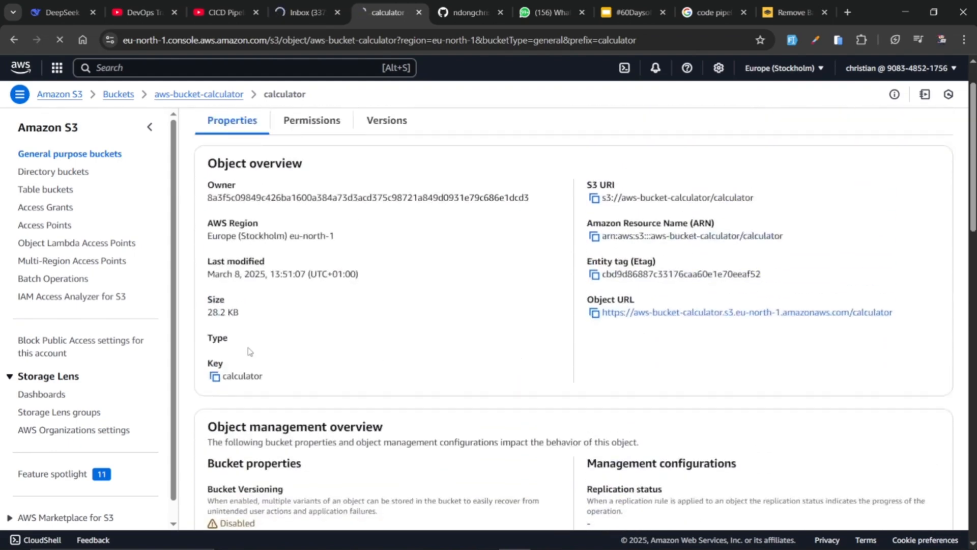
left_click_drag(209, 312, 241, 314)
left_click_drag(270, 275, 301, 275)
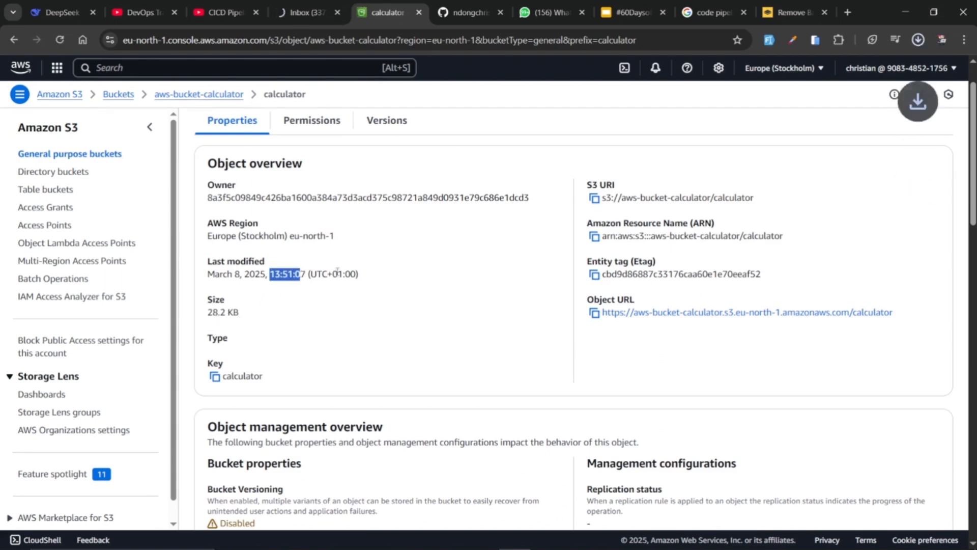
Open the downloaded calculator.zip in WinRAR and dismiss the licence reminder to view the archive's files
left_click(919, 40)
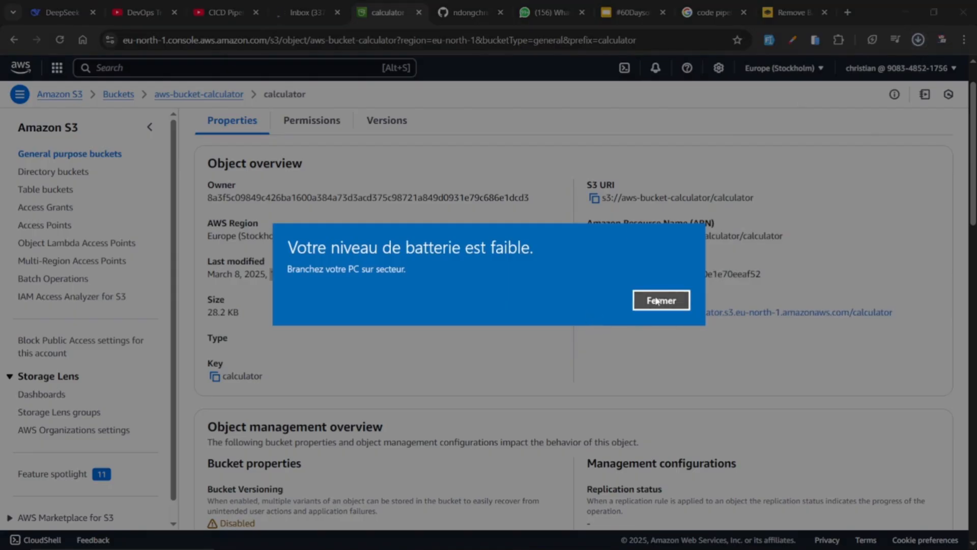
left_click(657, 300)
left_click(919, 40)
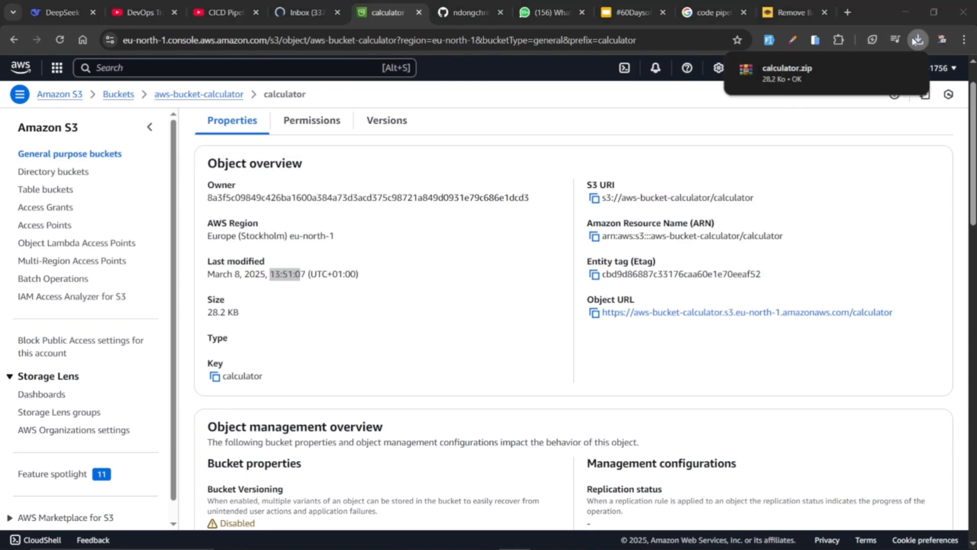
left_click(839, 70)
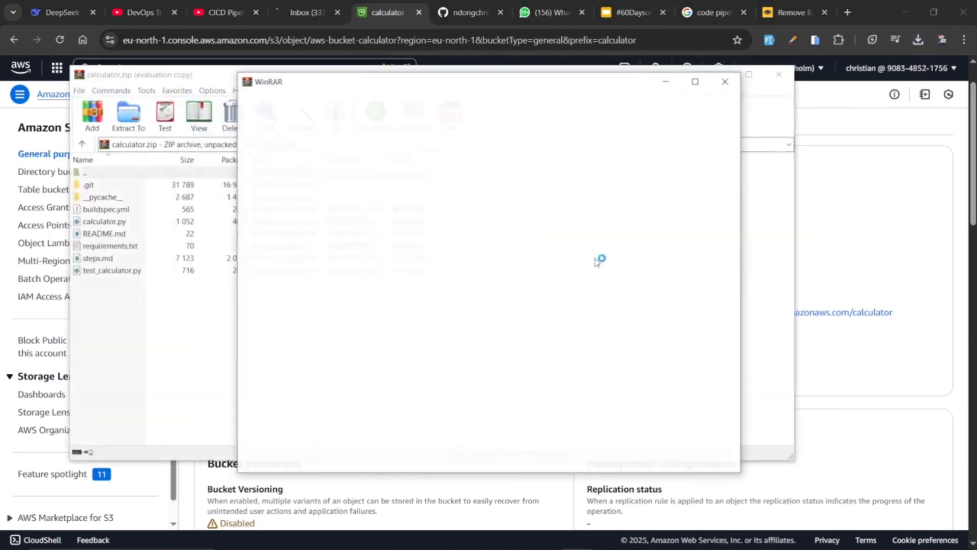
left_click(725, 81)
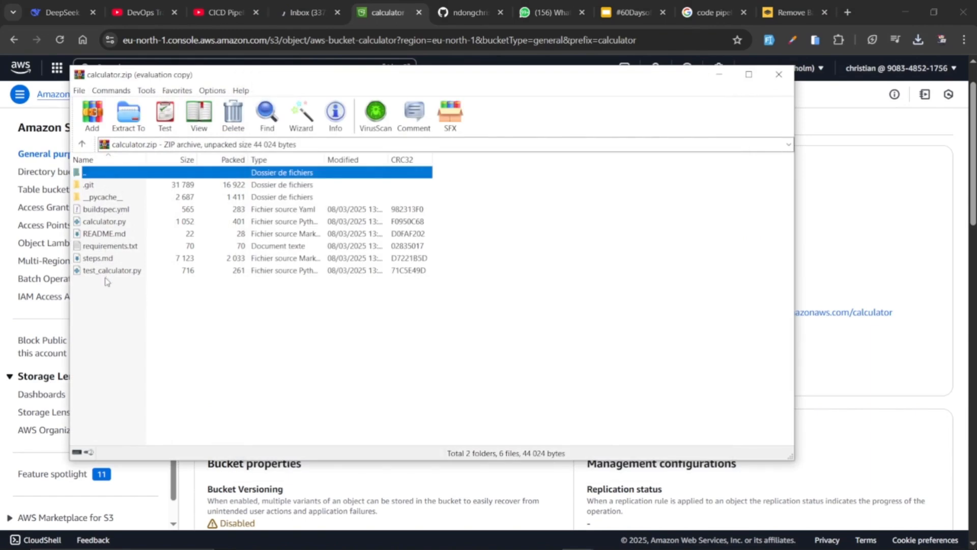
Switch to VS Code and compare the '**/*' artifact file pattern in buildspec.yml with the contents of calculator.zip
key("alt+Tab")
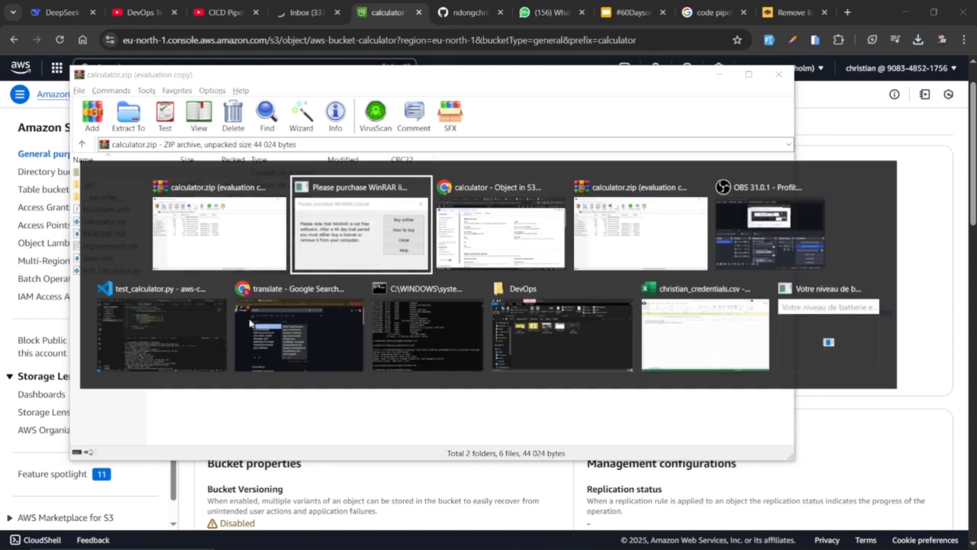
left_click(189, 325)
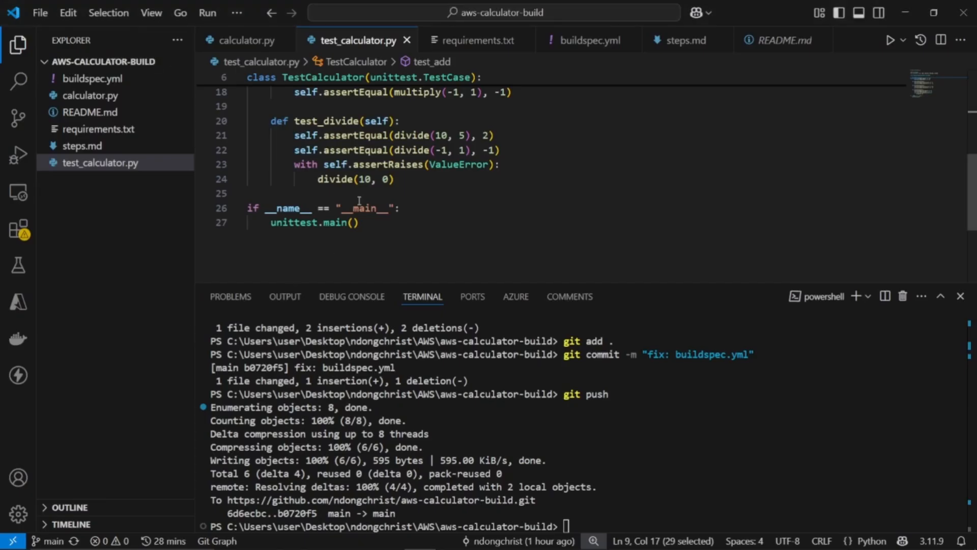
left_click(104, 79)
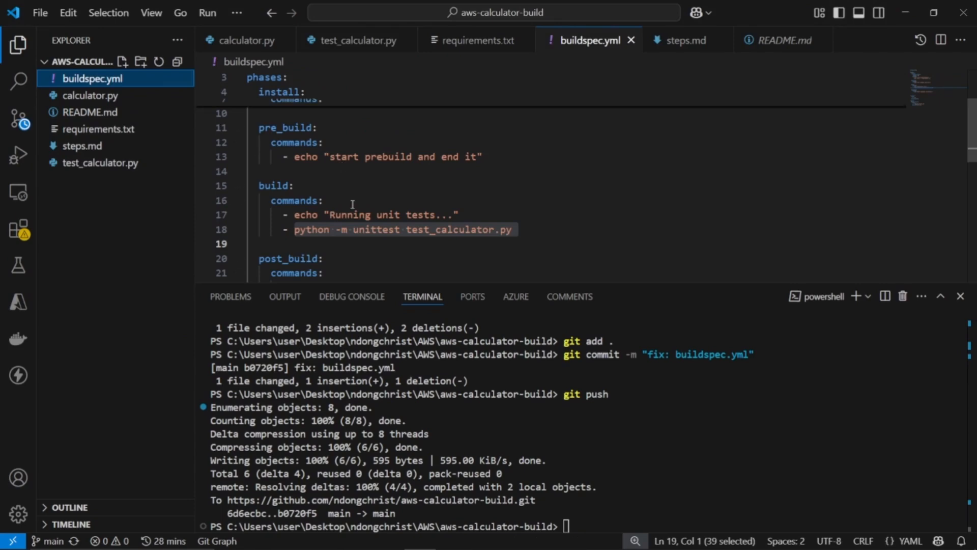
scroll(352, 205, "down", 2)
scroll(353, 204, "down", 3)
left_click_drag(260, 132, 358, 128)
key("alt+Tab")
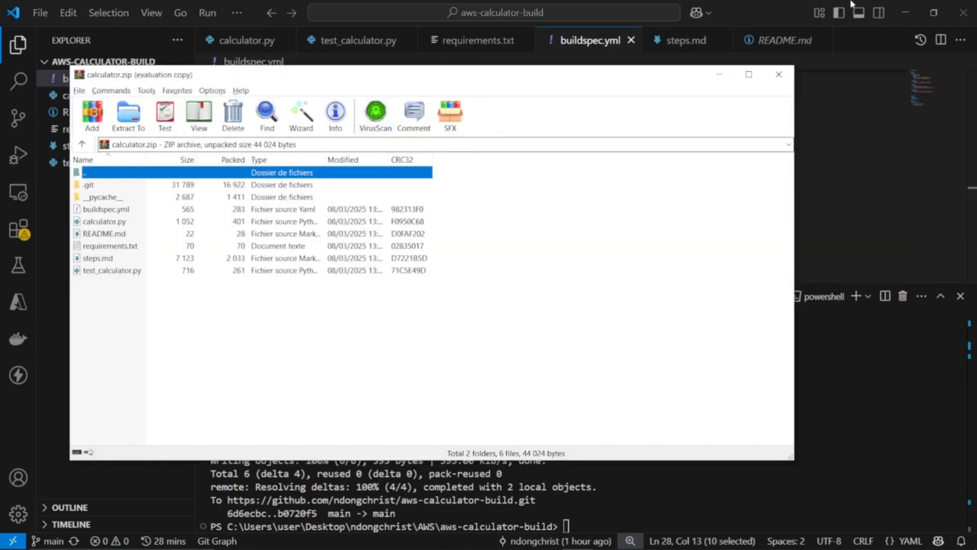
key("alt+Tab")
key("alt+Tab")
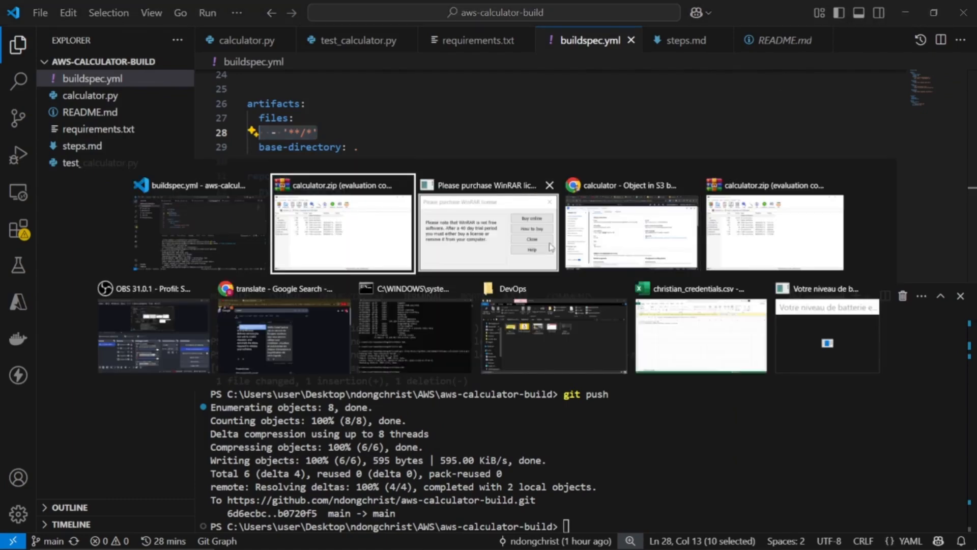
Return to the S3 console in the browser and open the object list of the aws-bucket-calculator bucket
left_click(631, 231)
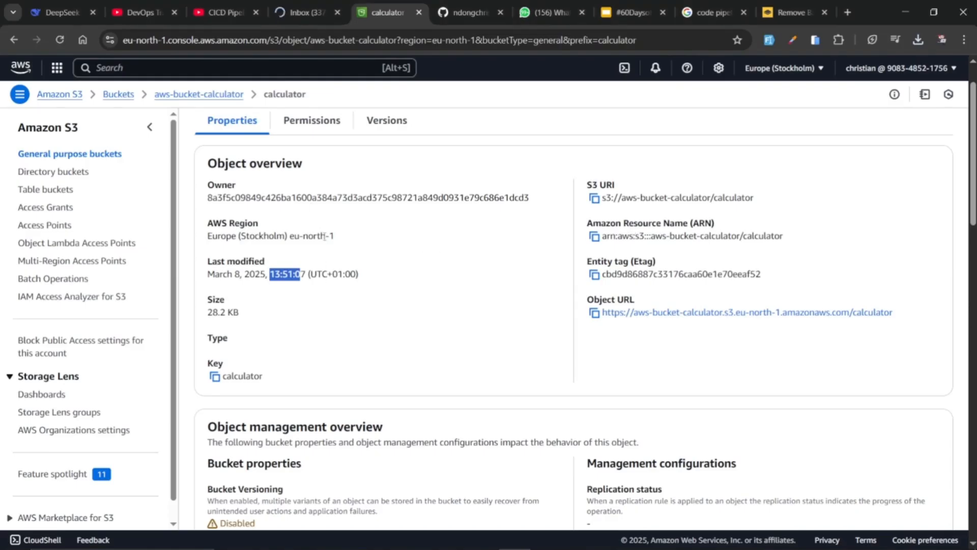
left_click(210, 95)
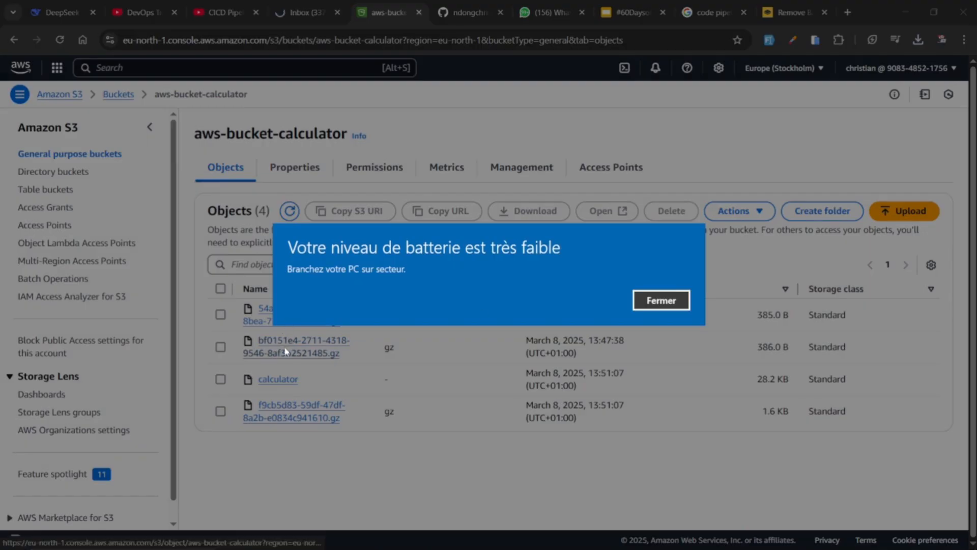
left_click(661, 301)
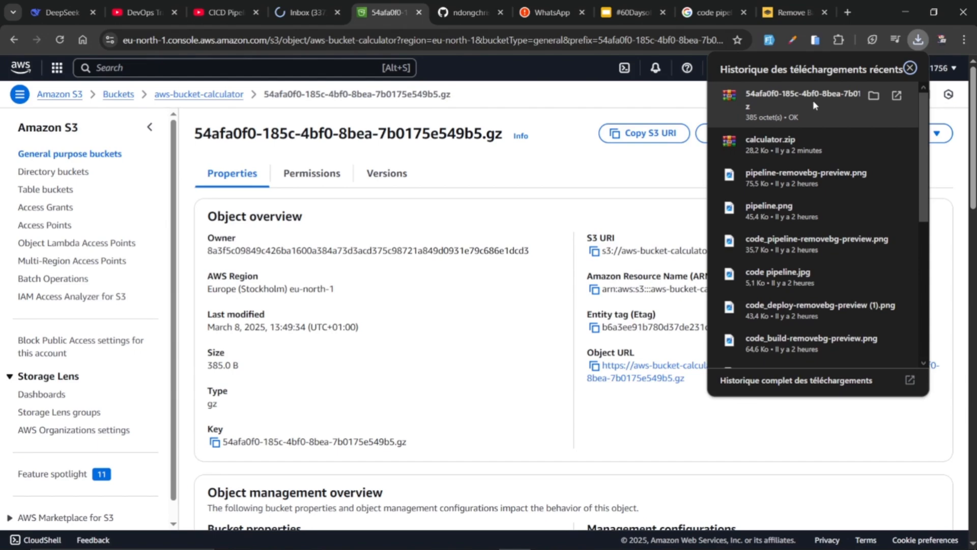
Open the downloaded .gz build logs and examine the unit test result in the f9cb5d83-59df-47df-8a2b-e0834c941610 log
left_click(813, 100)
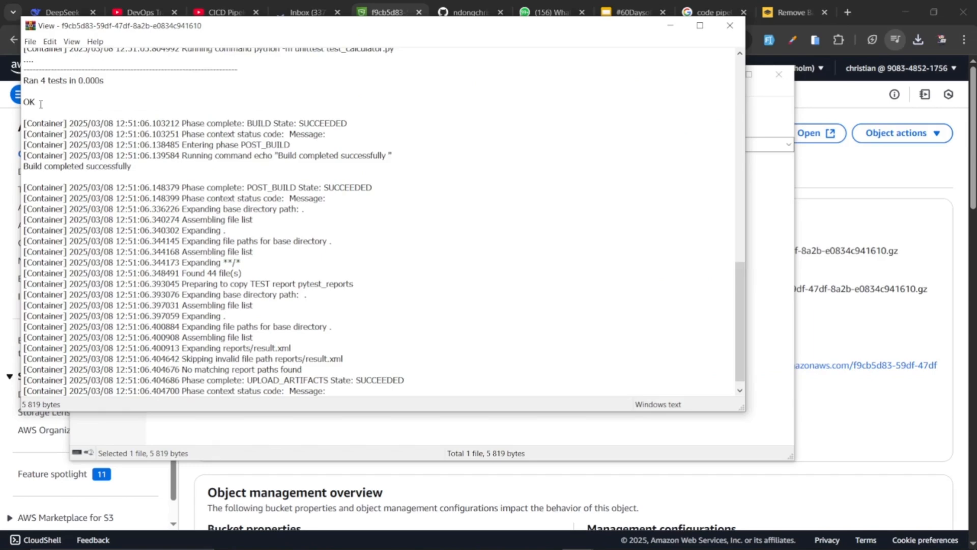
left_click_drag(24, 81, 34, 102)
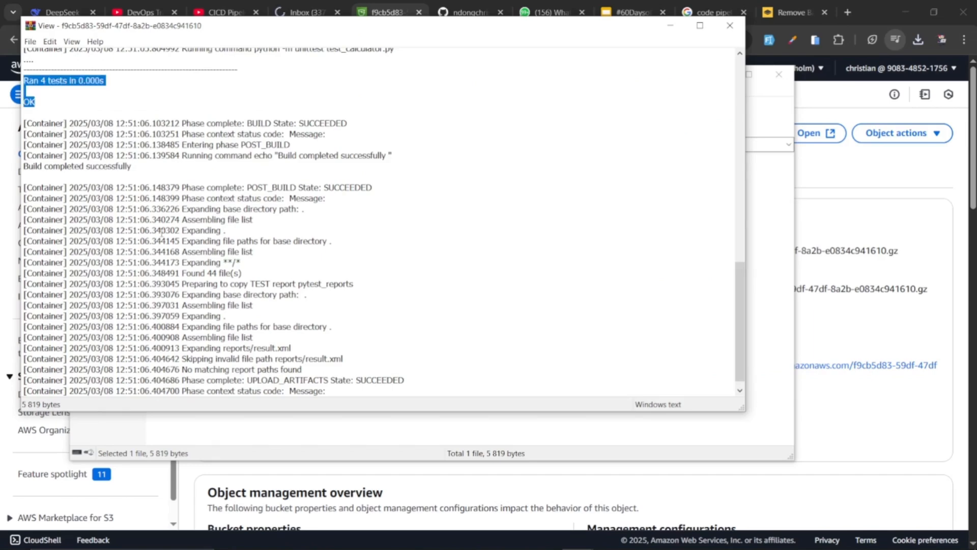